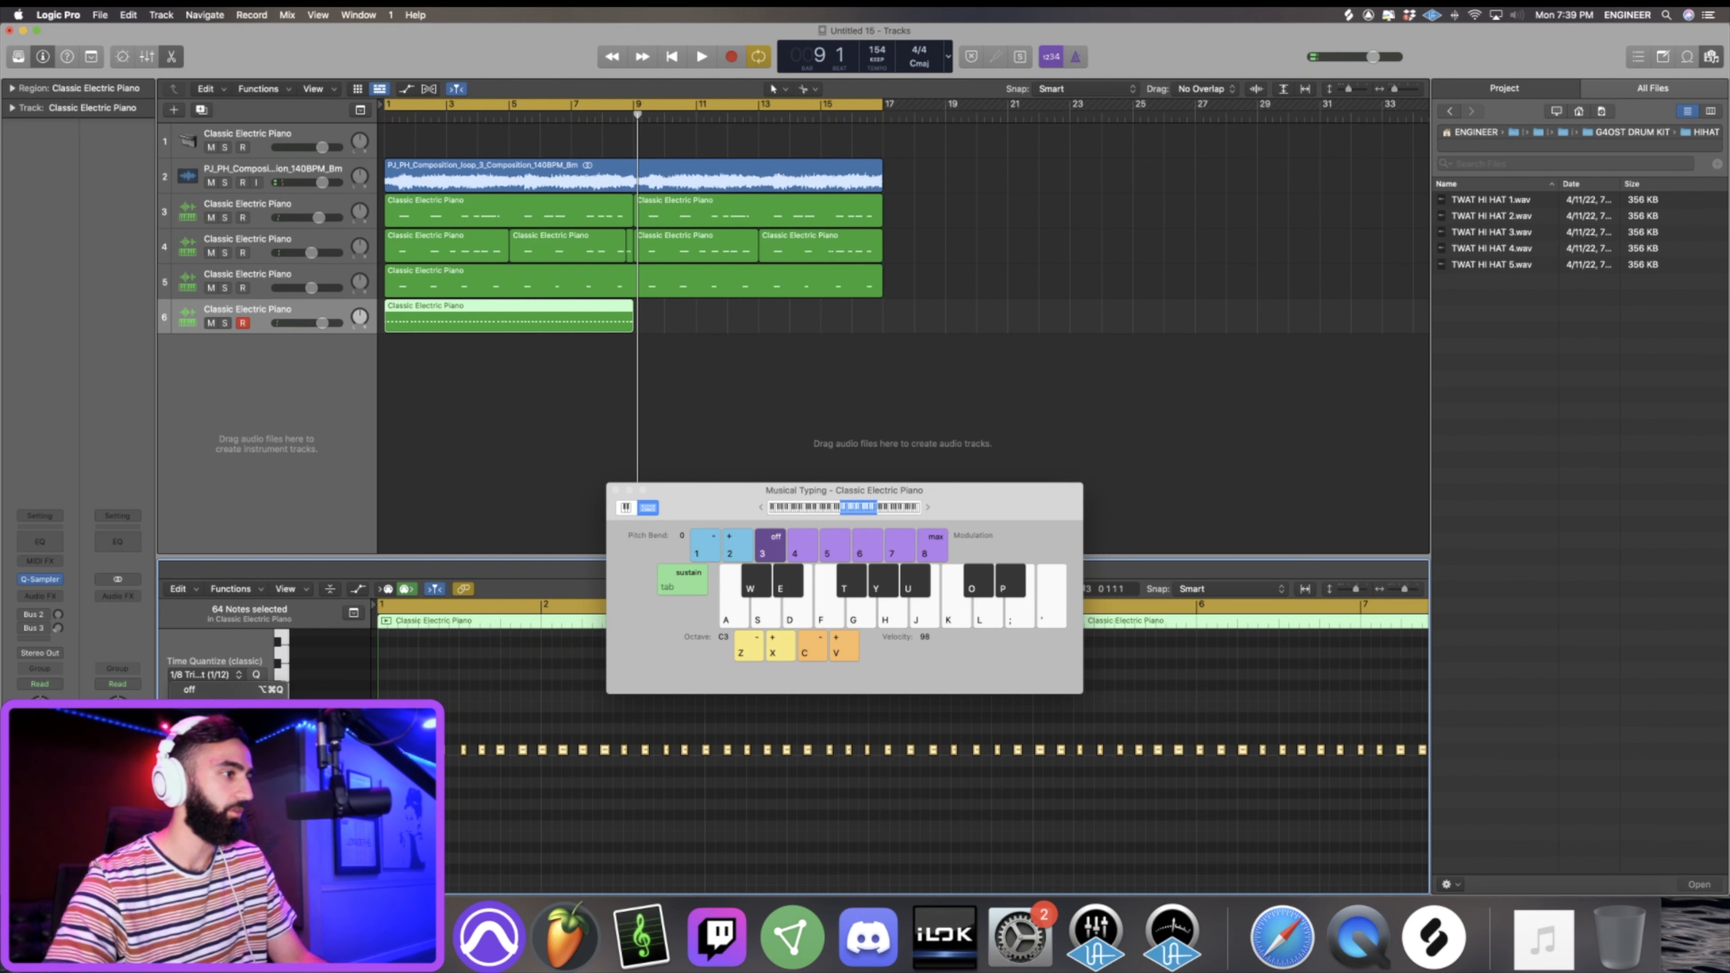
# Quantize the hi-hat notes on track 6 to 1/8 Note and copy the hi-hat region to bar 9.
pyautogui.click(445, 694)
pyautogui.press('space')
pyautogui.click(616, 490)
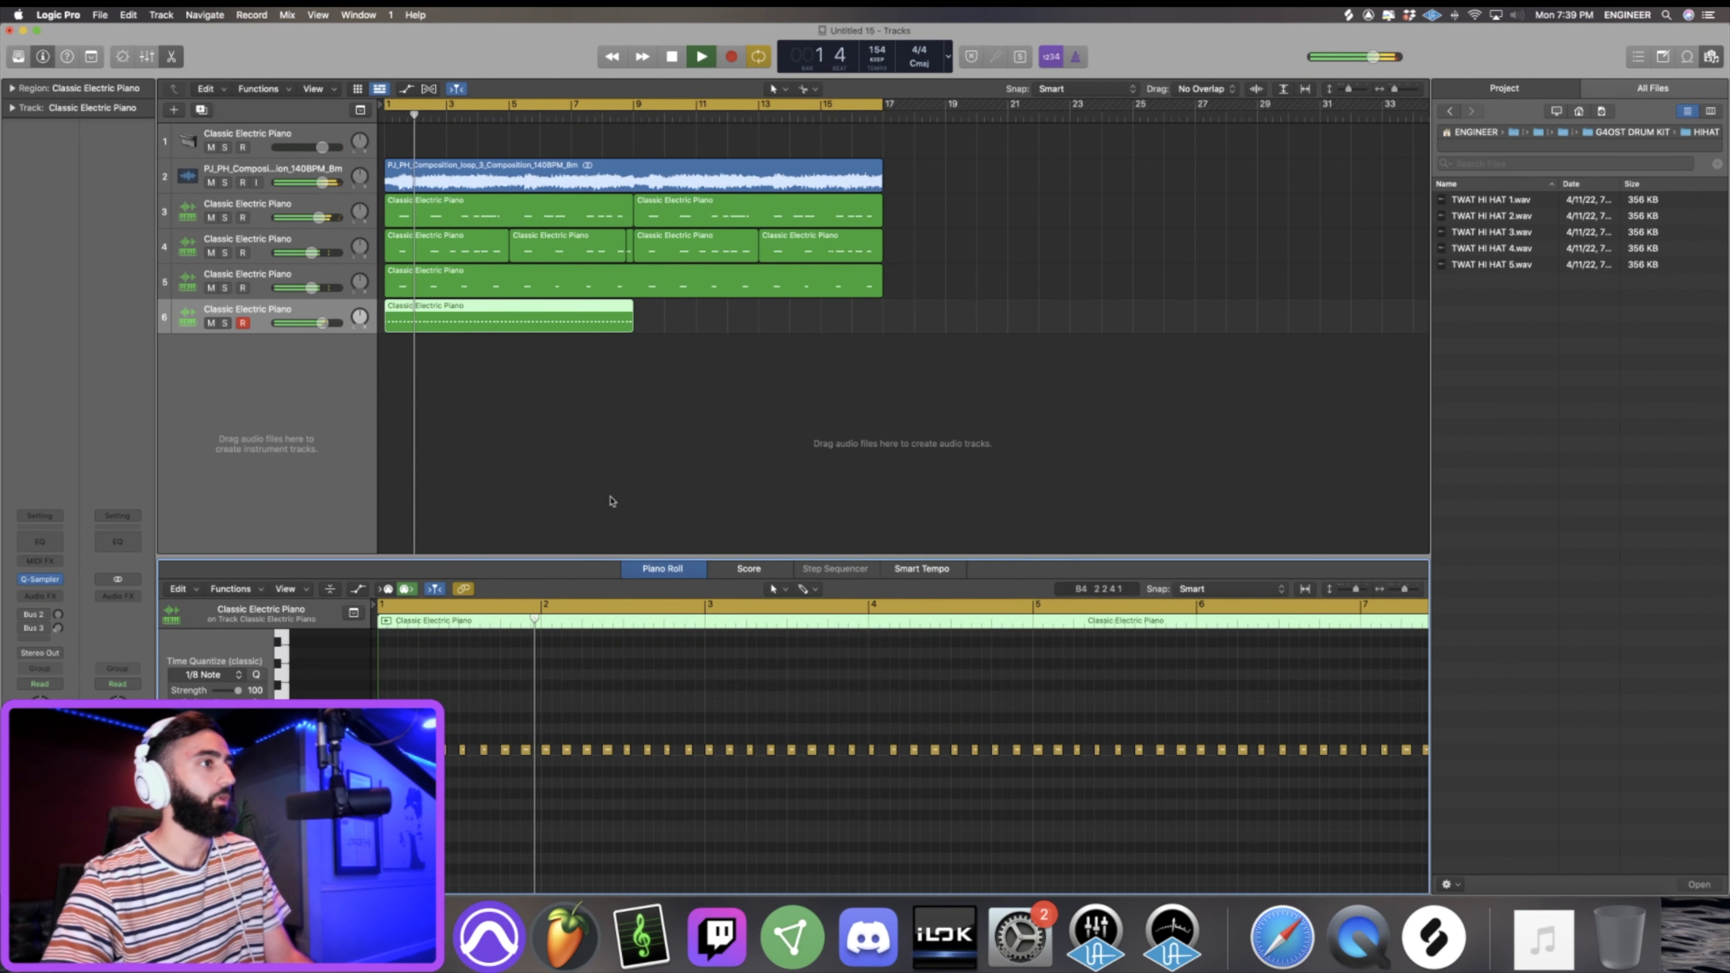
pyautogui.moveTo(467, 320); pyautogui.dragTo(716, 322)
pyautogui.moveTo(962, 267); pyautogui.dragTo(716, 255)
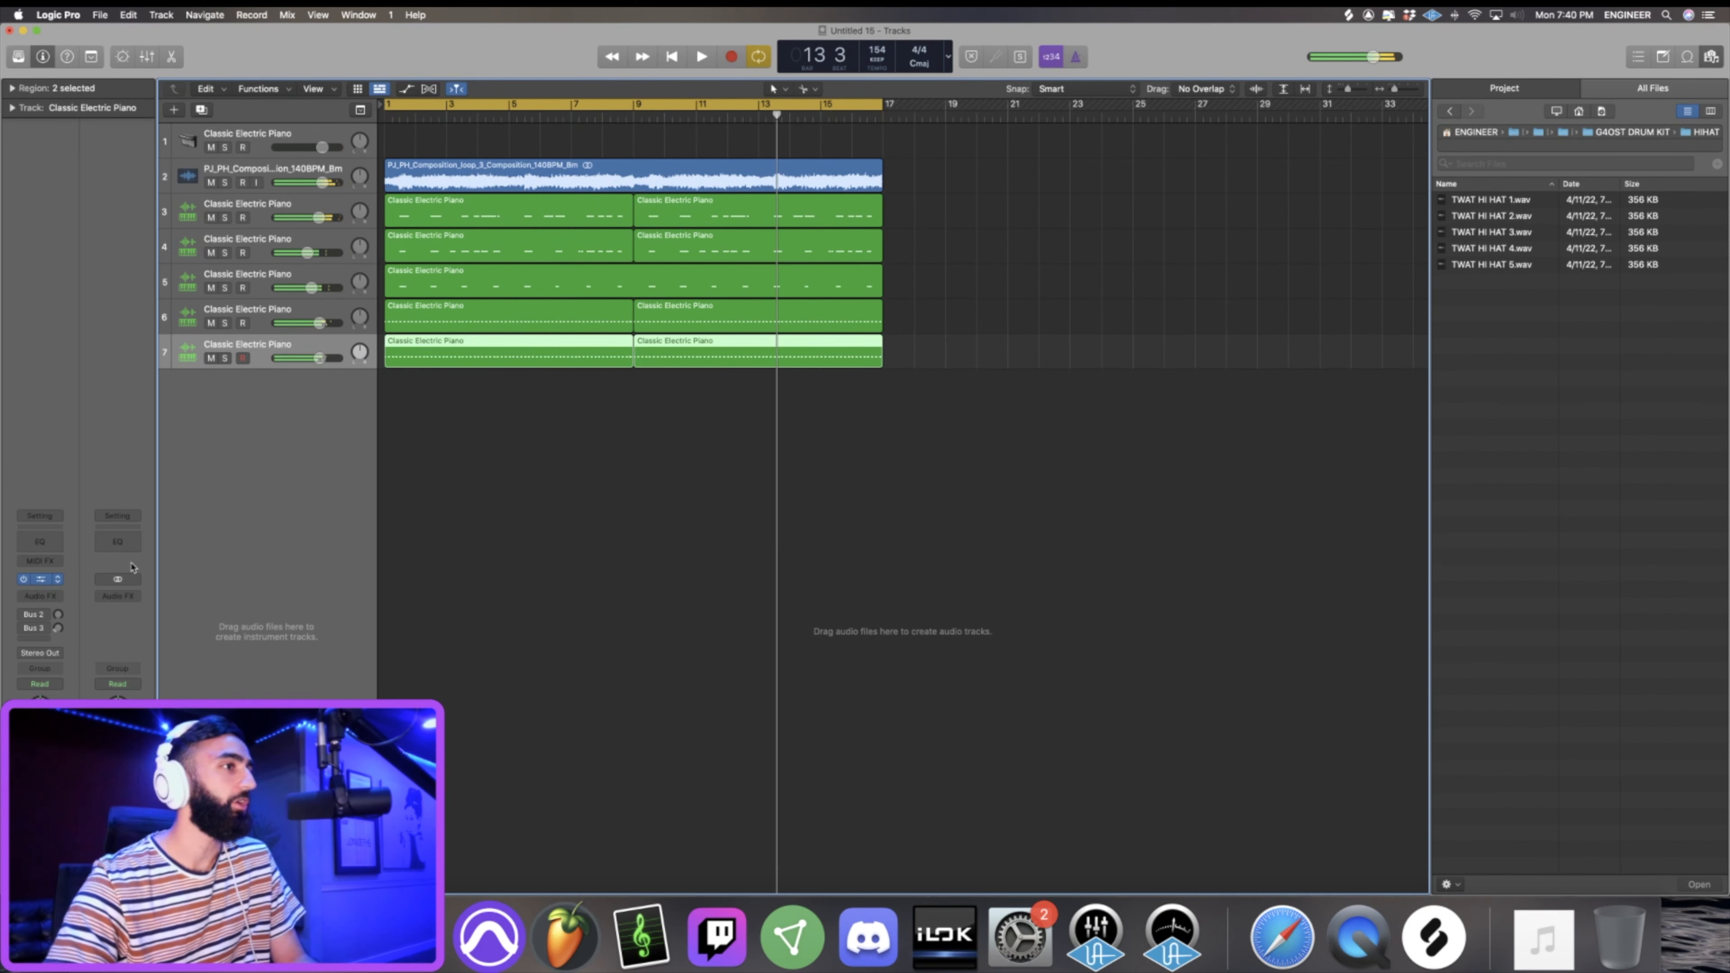
# Replace the sample in the duplicated hi-hat track's Quick Sampler with TWAT HI HAT 5.wav.
pyautogui.press('v')
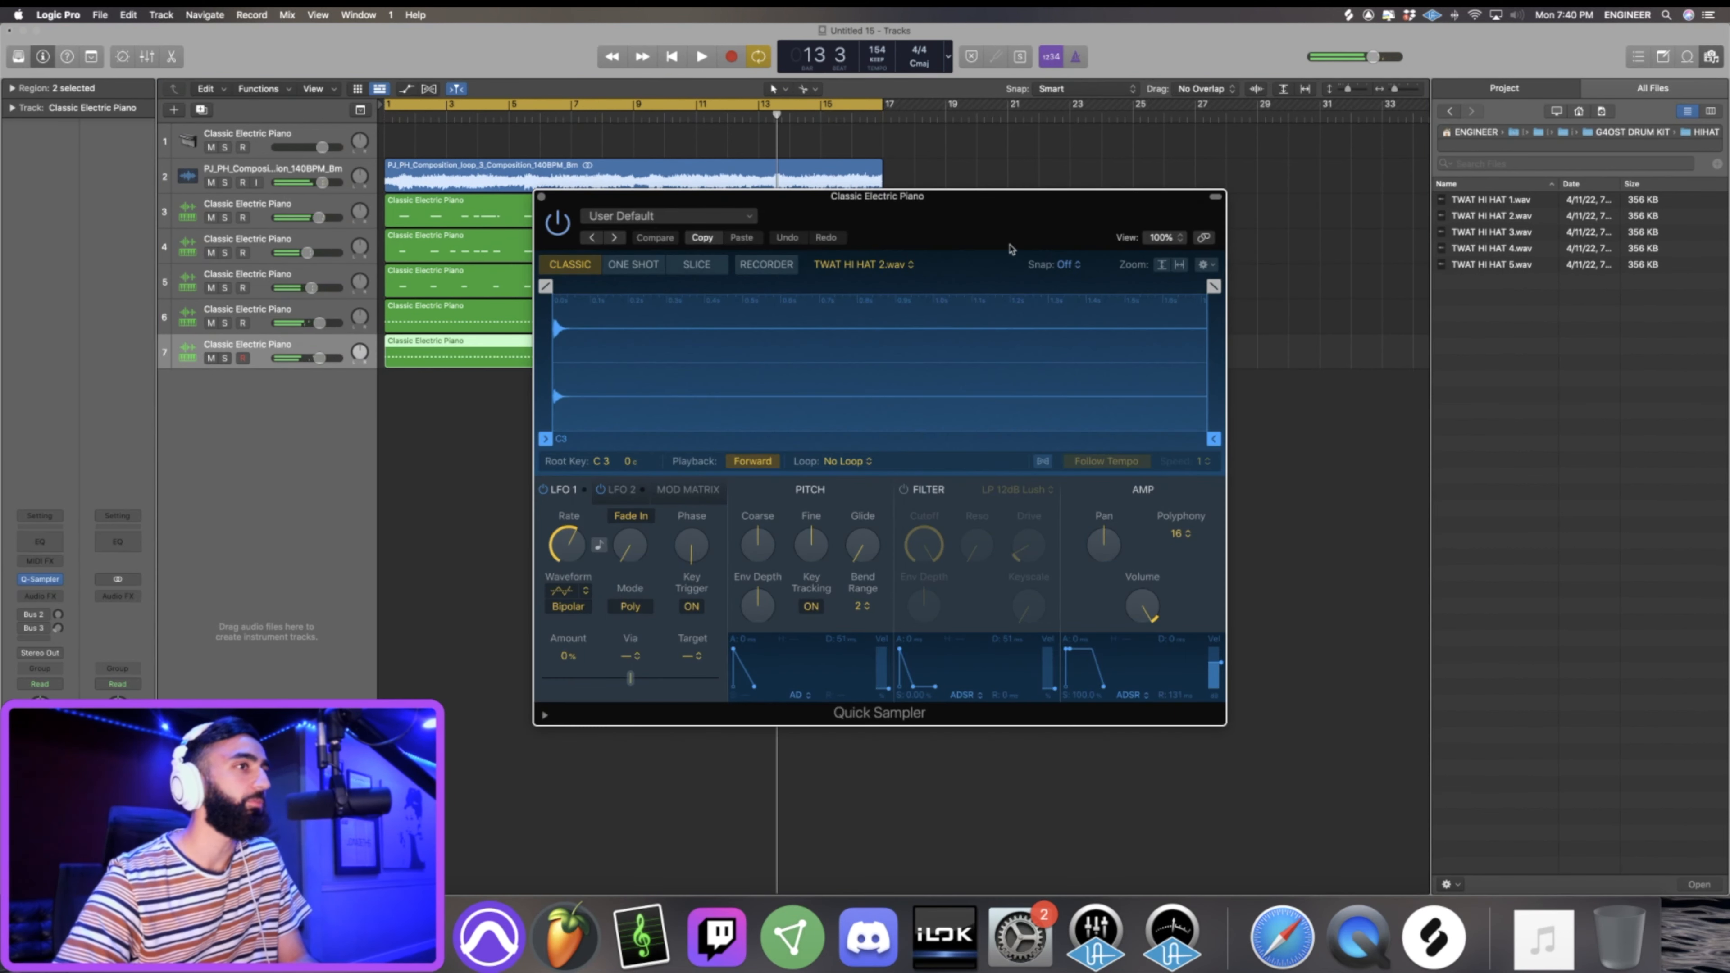
pyautogui.moveTo(1012, 226); pyautogui.dragTo(1131, 231)
pyautogui.moveTo(1526, 265); pyautogui.dragTo(913, 361)
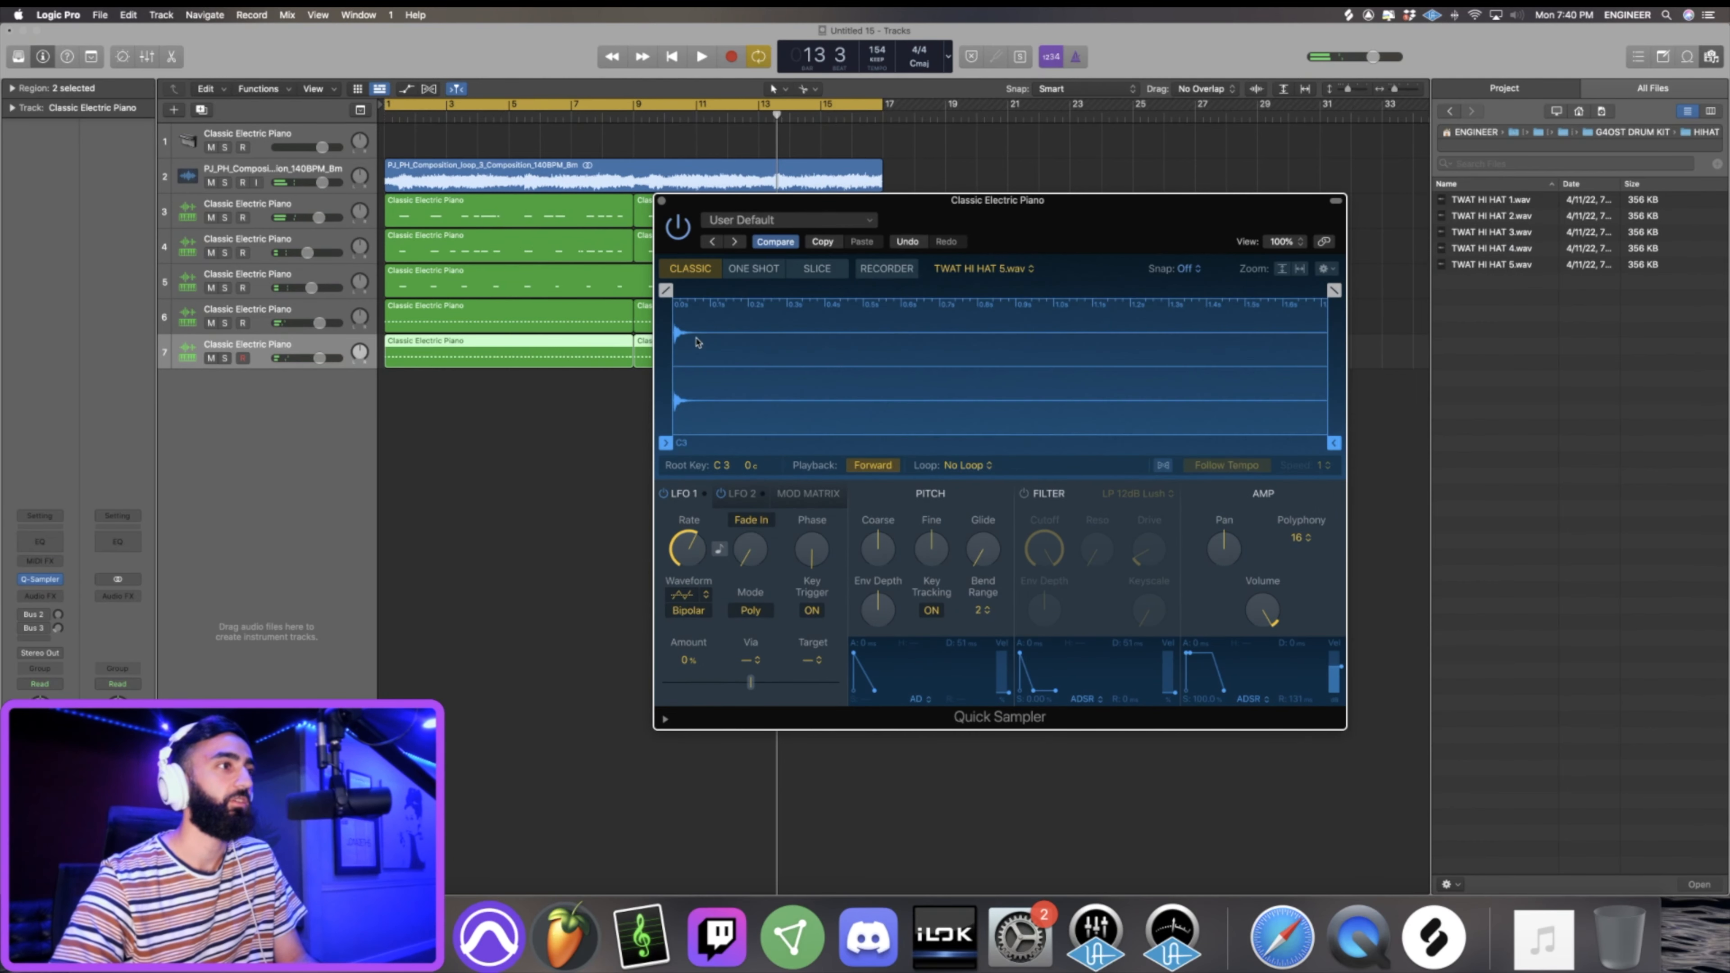
# Randomize the velocity of all notes in both duplicated hi-hat regions using the Random Velocity transform with limits 111 and 67.
pyautogui.press('p')
pyautogui.press('super+a')
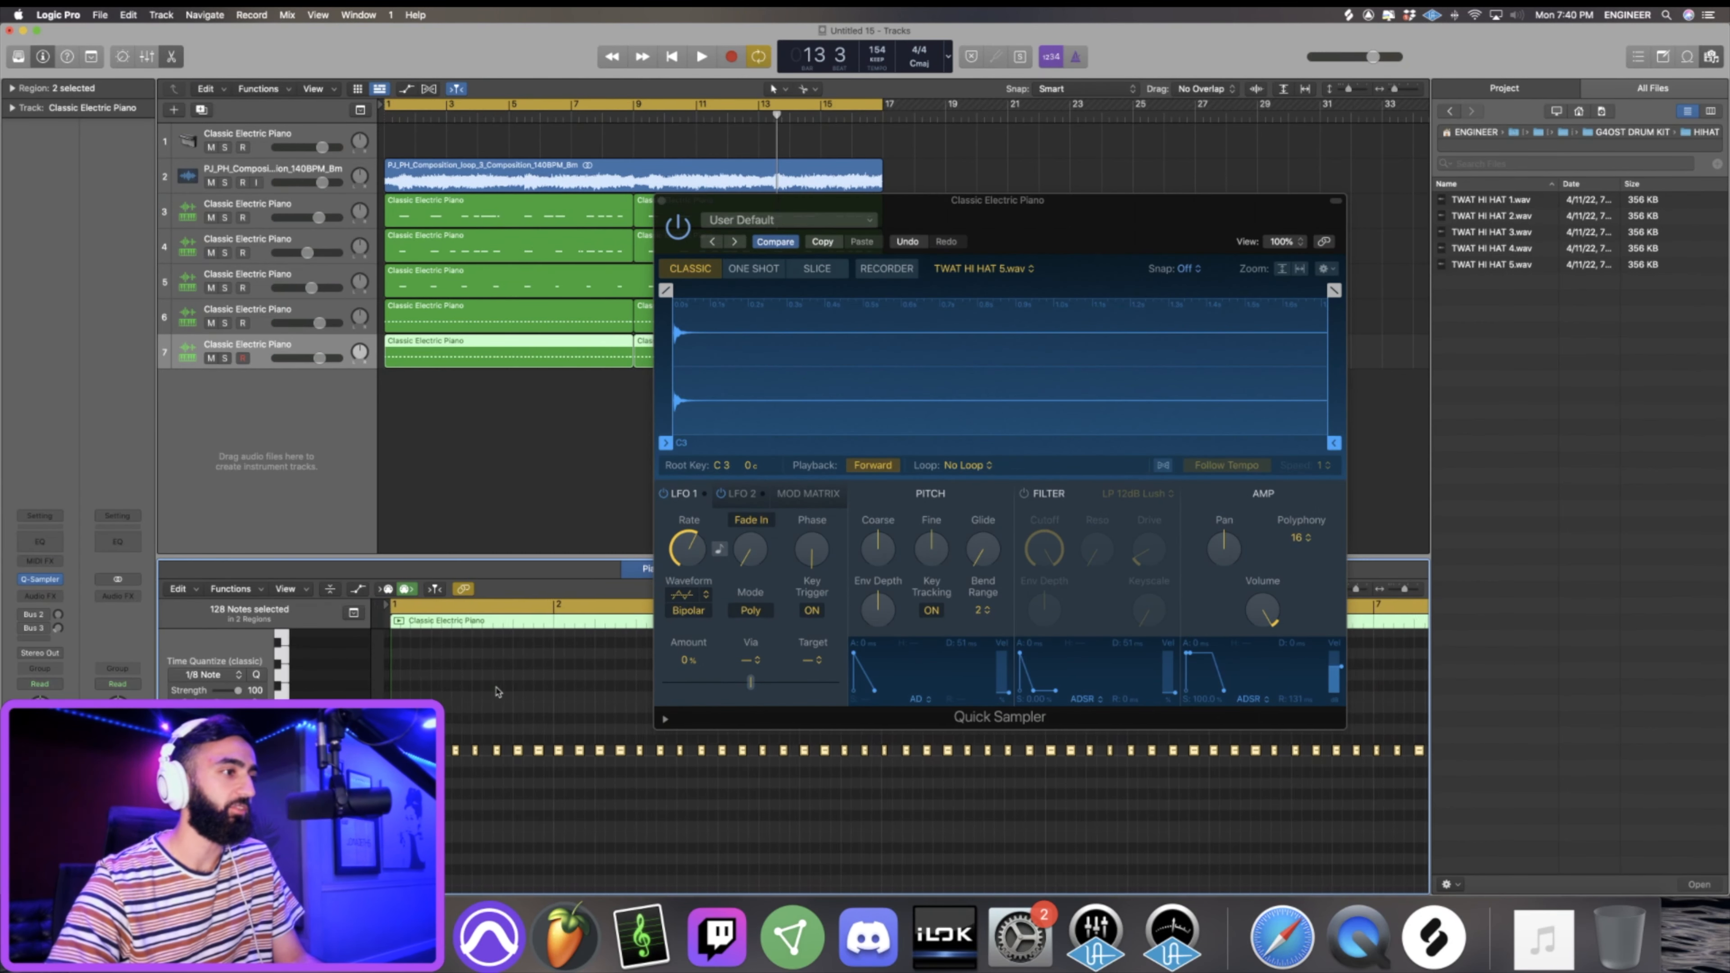
pyautogui.click(235, 589)
pyautogui.moveTo(252, 794)
pyautogui.click(456, 815)
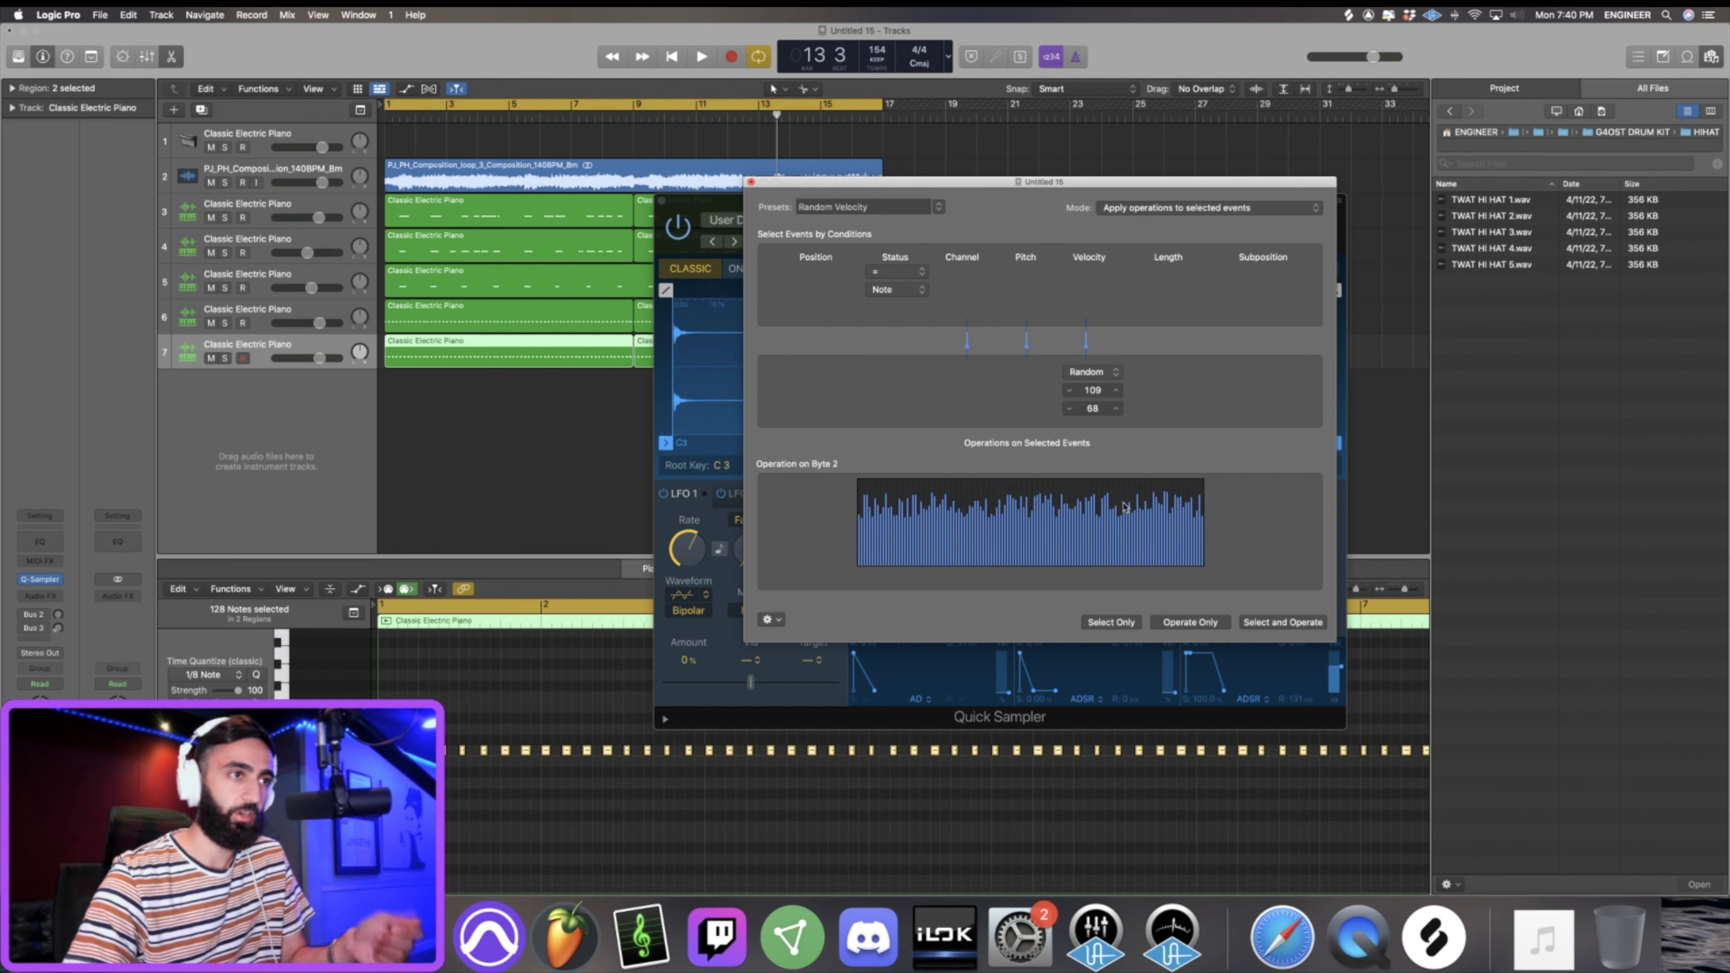
pyautogui.moveTo(1116, 493); pyautogui.dragTo(1115, 491)
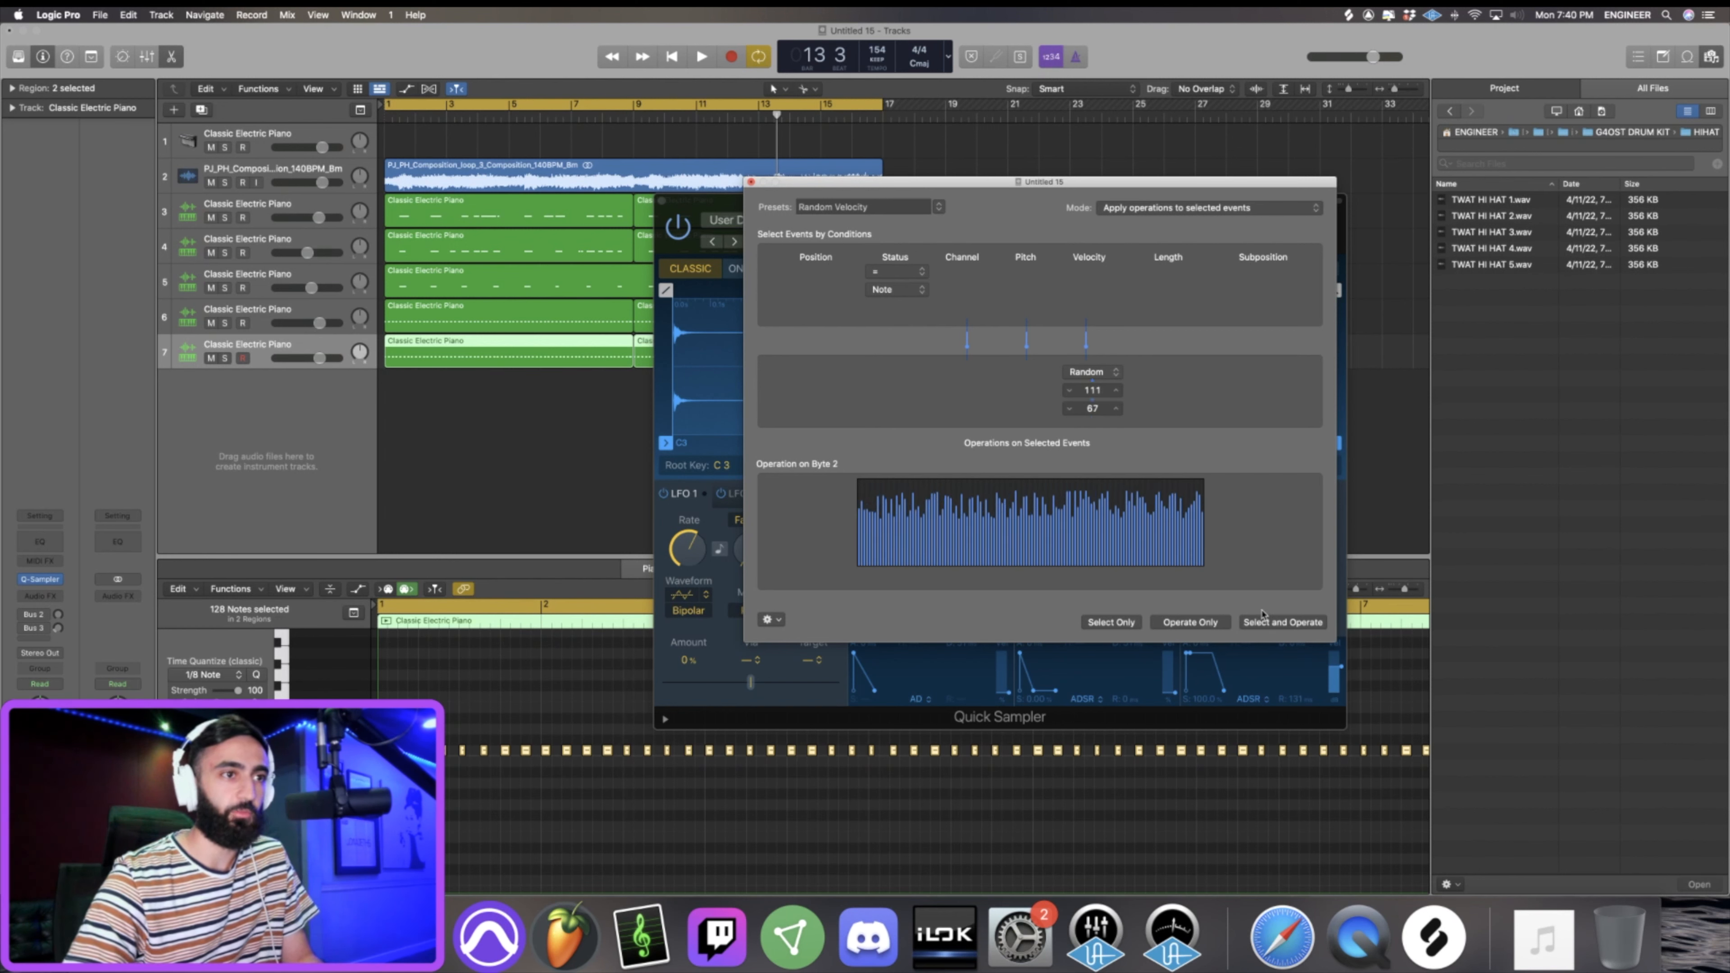
pyautogui.click(1300, 626)
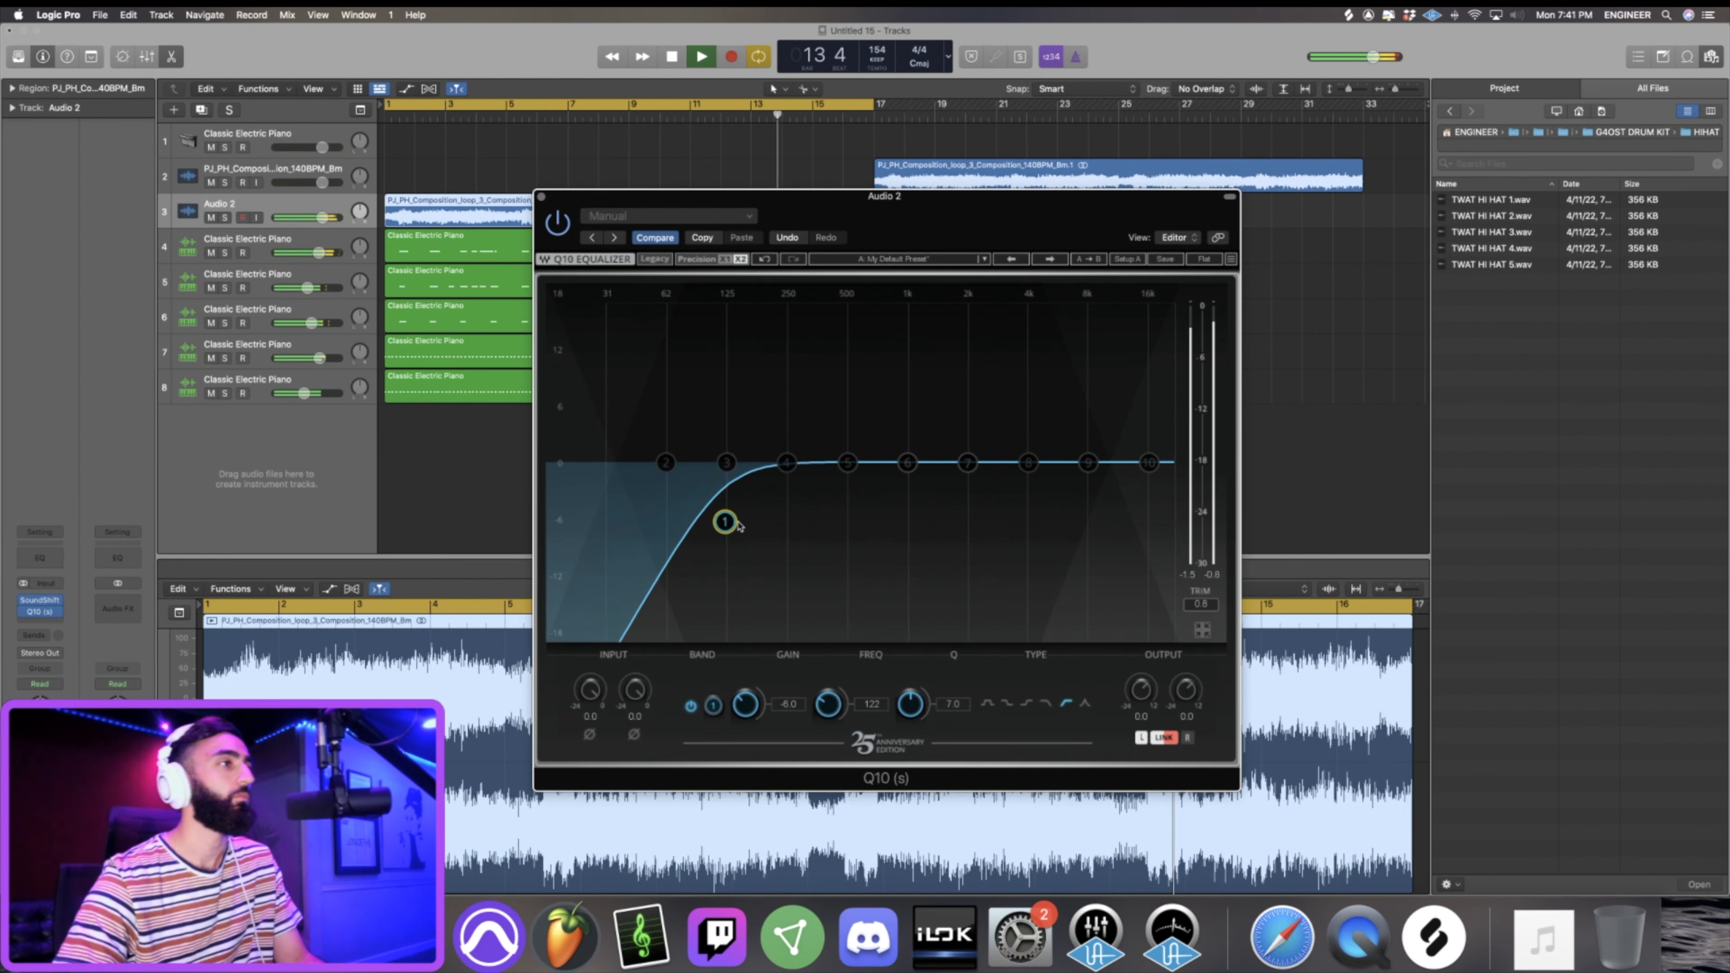
# Move band 1 of the Q10 low cut on Audio 2 to about 129 Hz and -6.2 dB.
pyautogui.moveTo(915, 230); pyautogui.dragTo(915, 253)
pyautogui.moveTo(724, 545); pyautogui.dragTo(729, 548)
# Play the original loop copy from bar 17 with cycle turned off to compare its sound, and turn cycle back on.
pyautogui.click(456, 509)
pyautogui.press('c')
pyautogui.click(872, 117)
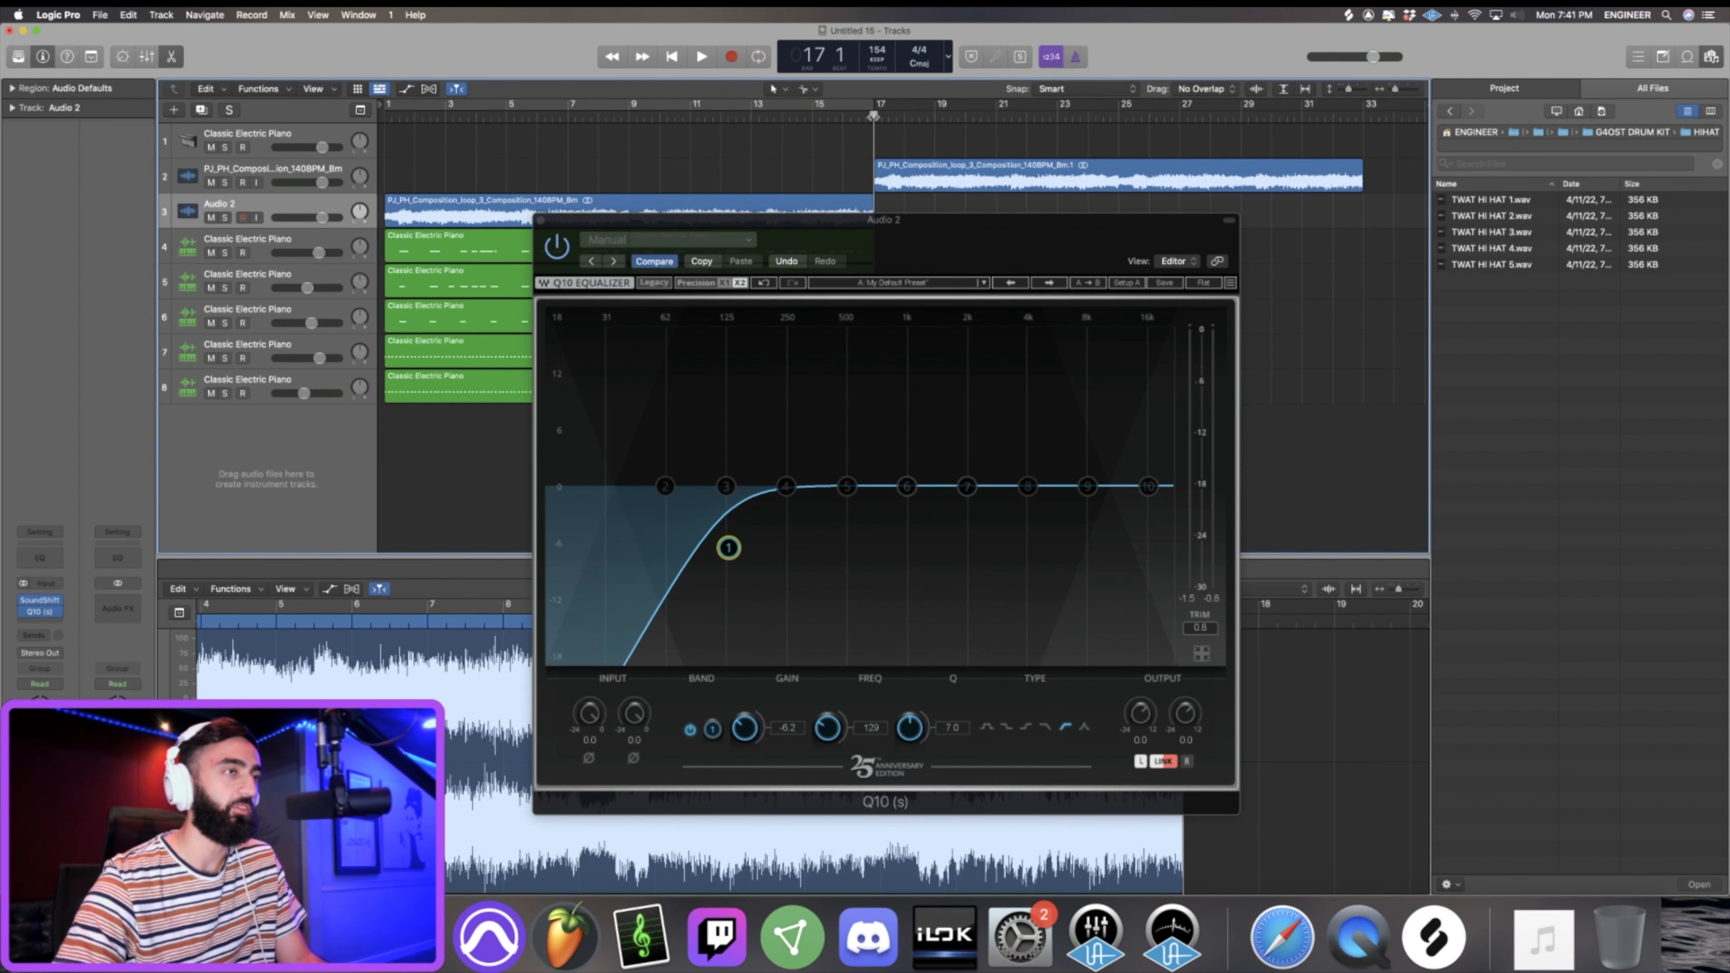
pyautogui.press('space')
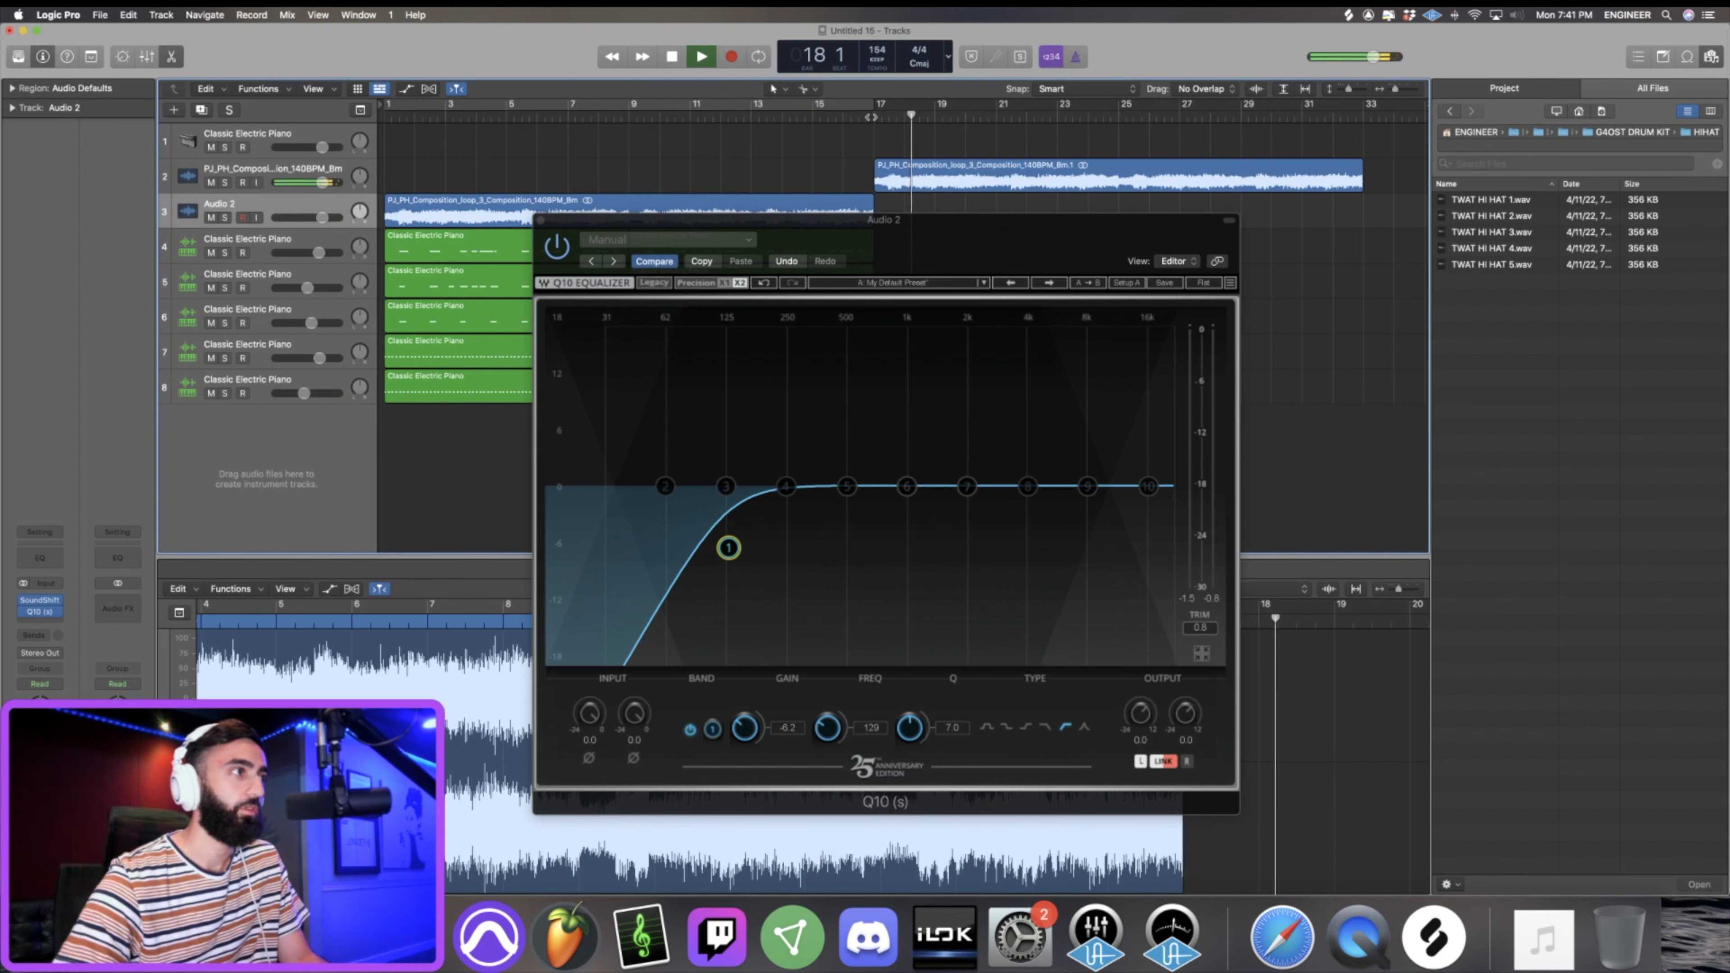
pyautogui.press('space')
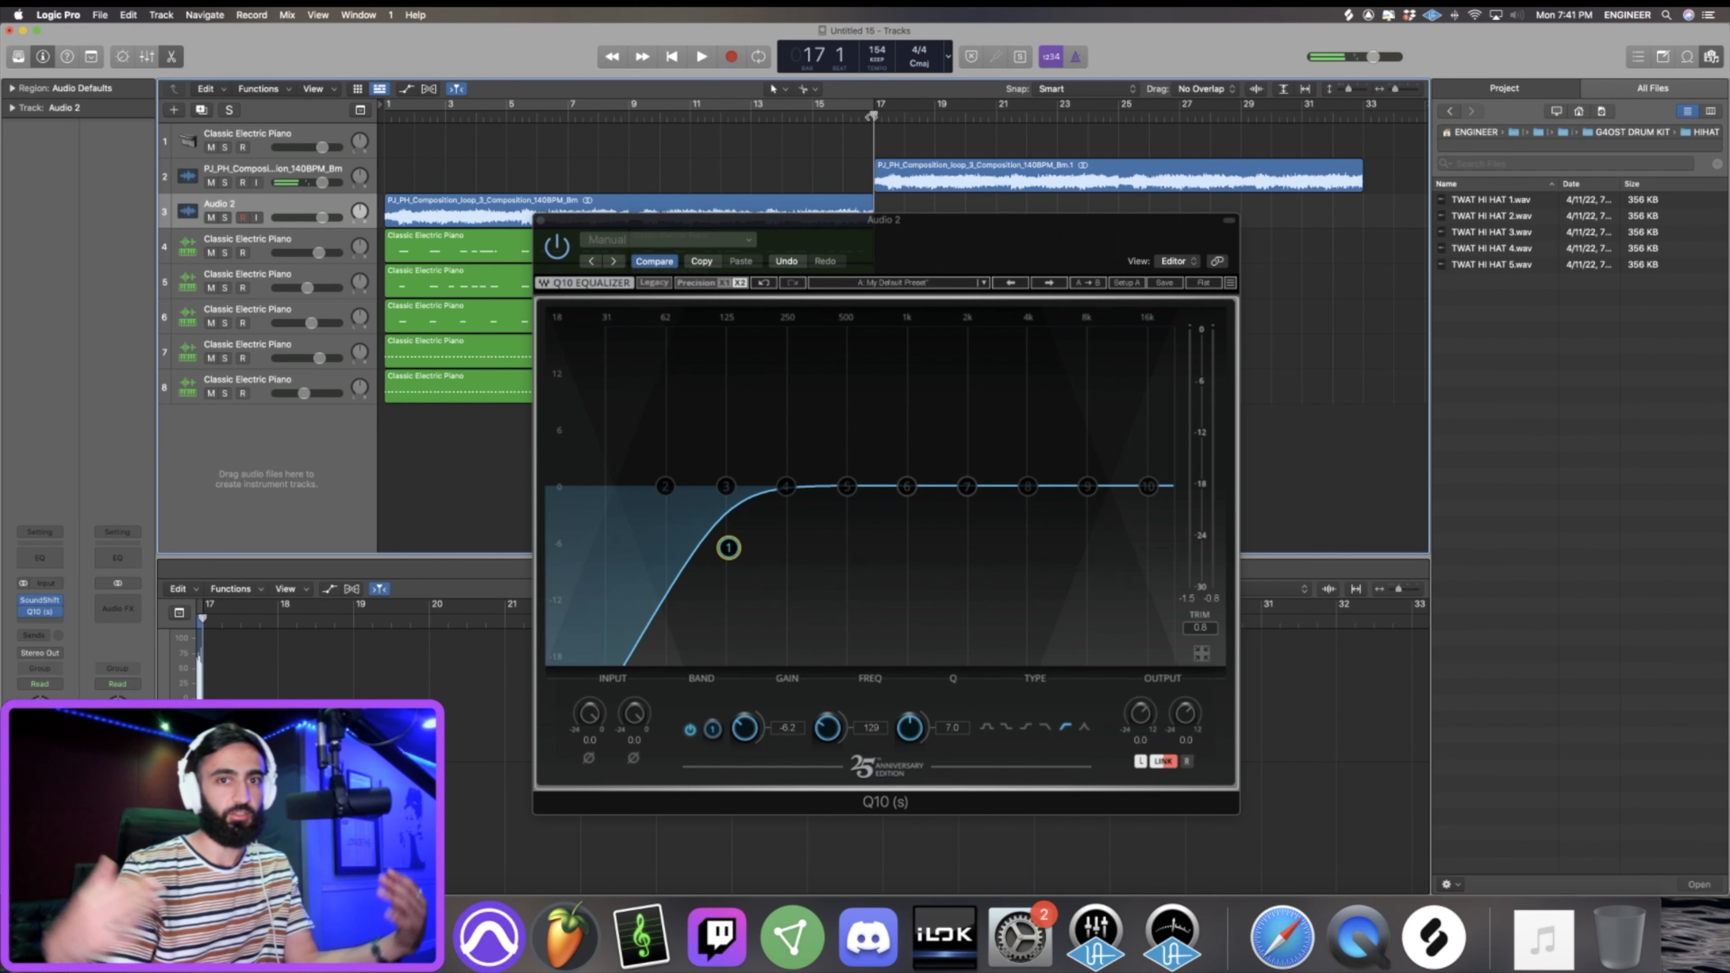
pyautogui.press('Return')
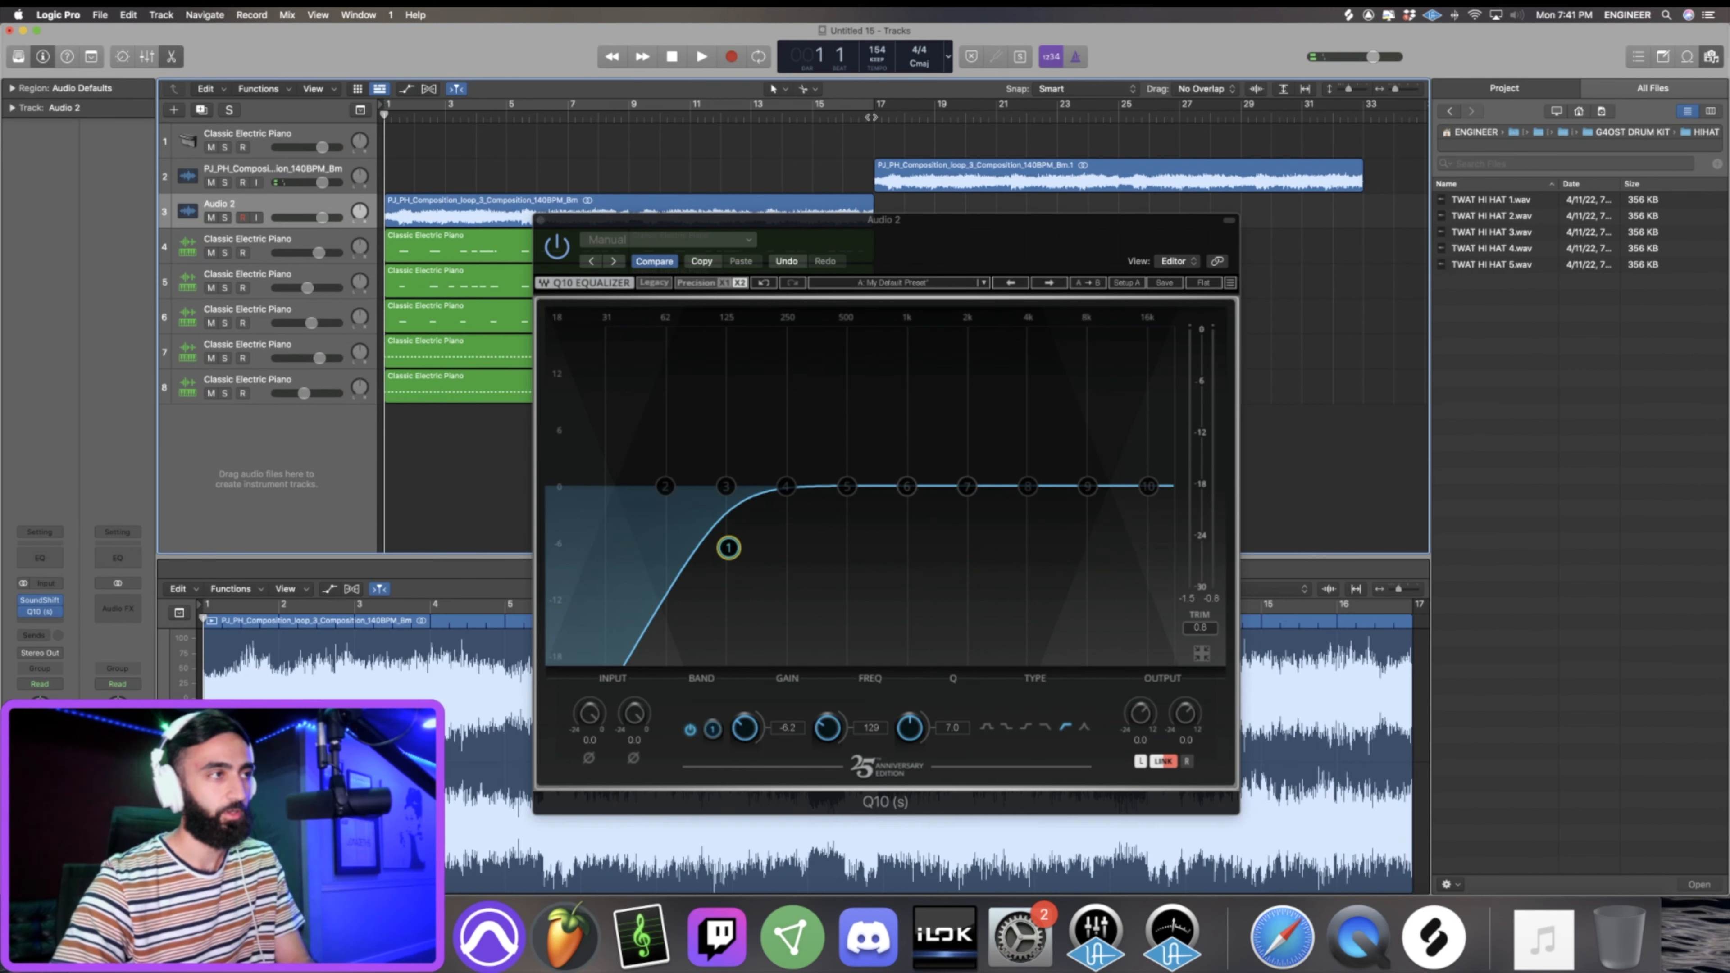
pyautogui.click(875, 120)
pyautogui.press('space')
pyautogui.click(1312, 118)
pyautogui.click(971, 119)
pyautogui.press('space')
pyautogui.click(693, 112)
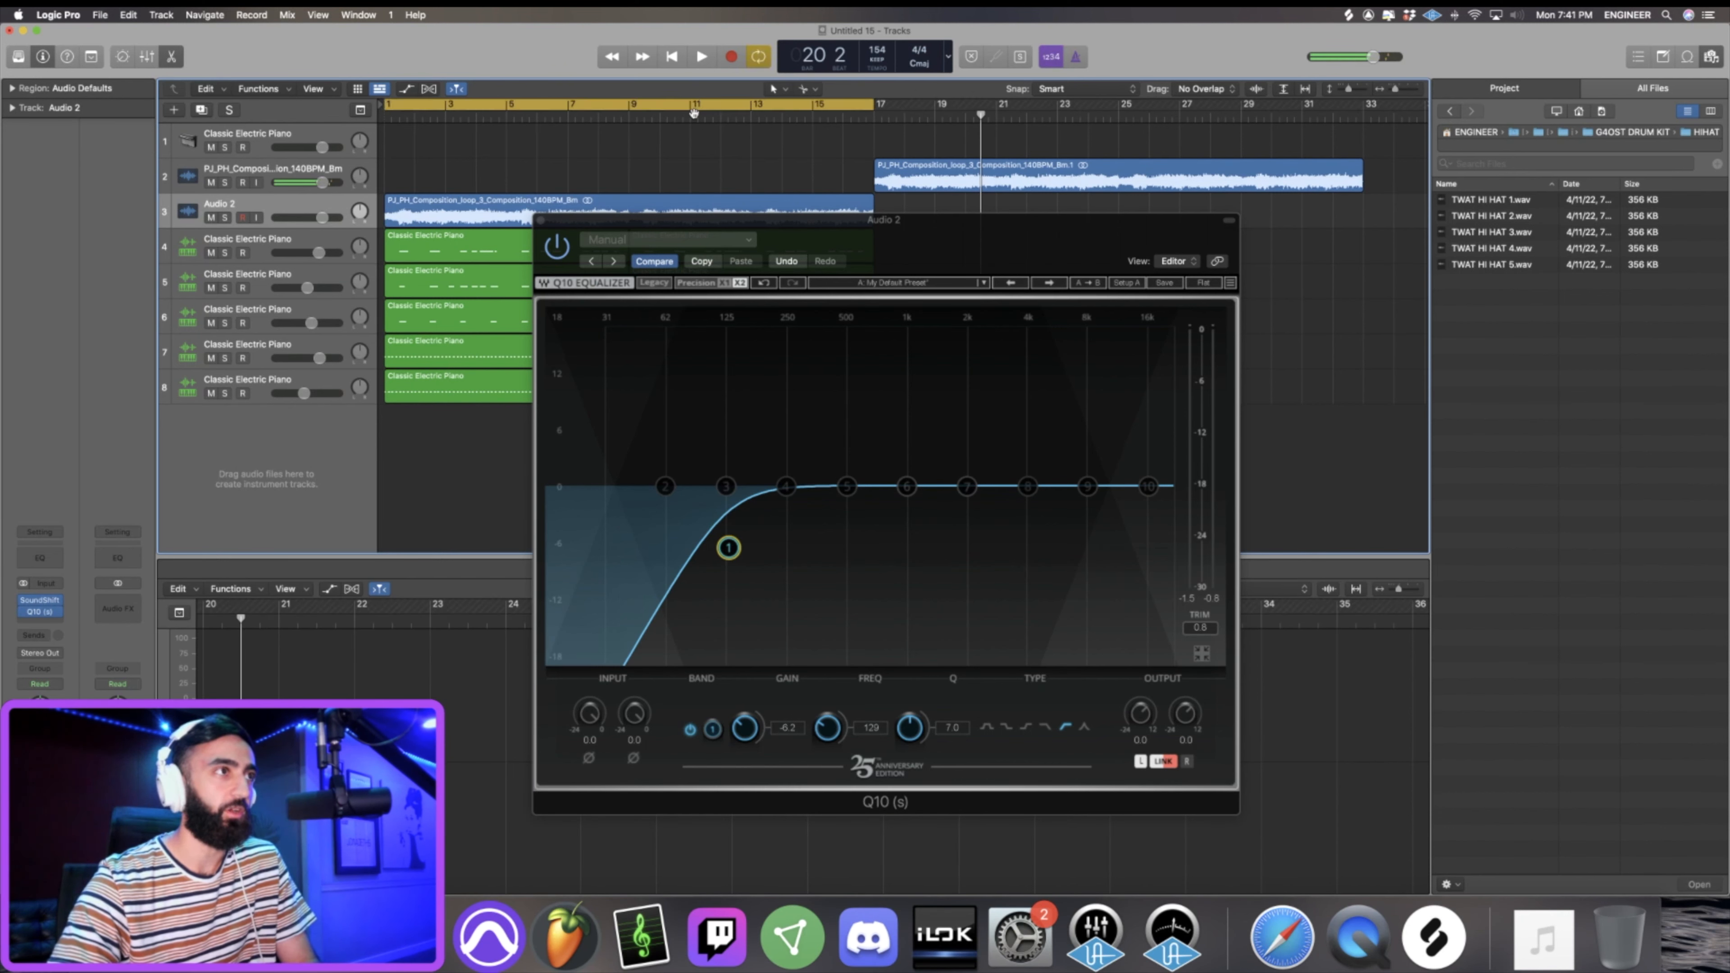
# Raise band 1 of the Q10 low cut to about 163 Hz, listen from bar 1 and close the equalizer.
pyautogui.moveTo(725, 550); pyautogui.dragTo(744, 553)
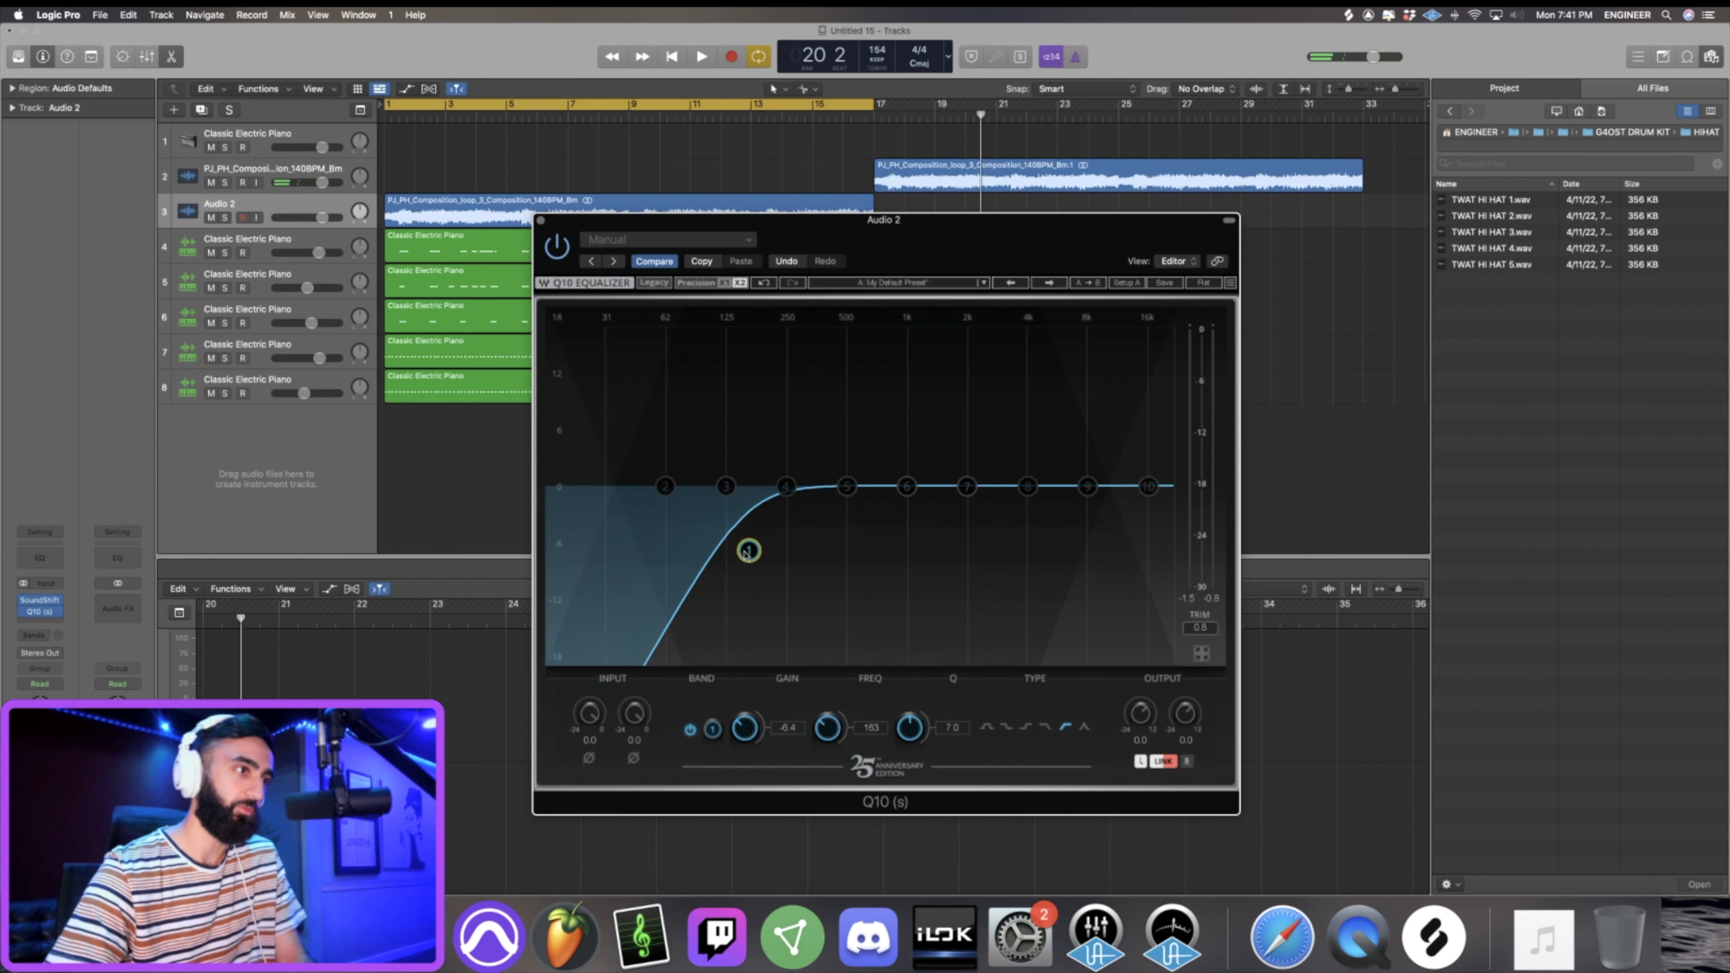
pyautogui.press('space')
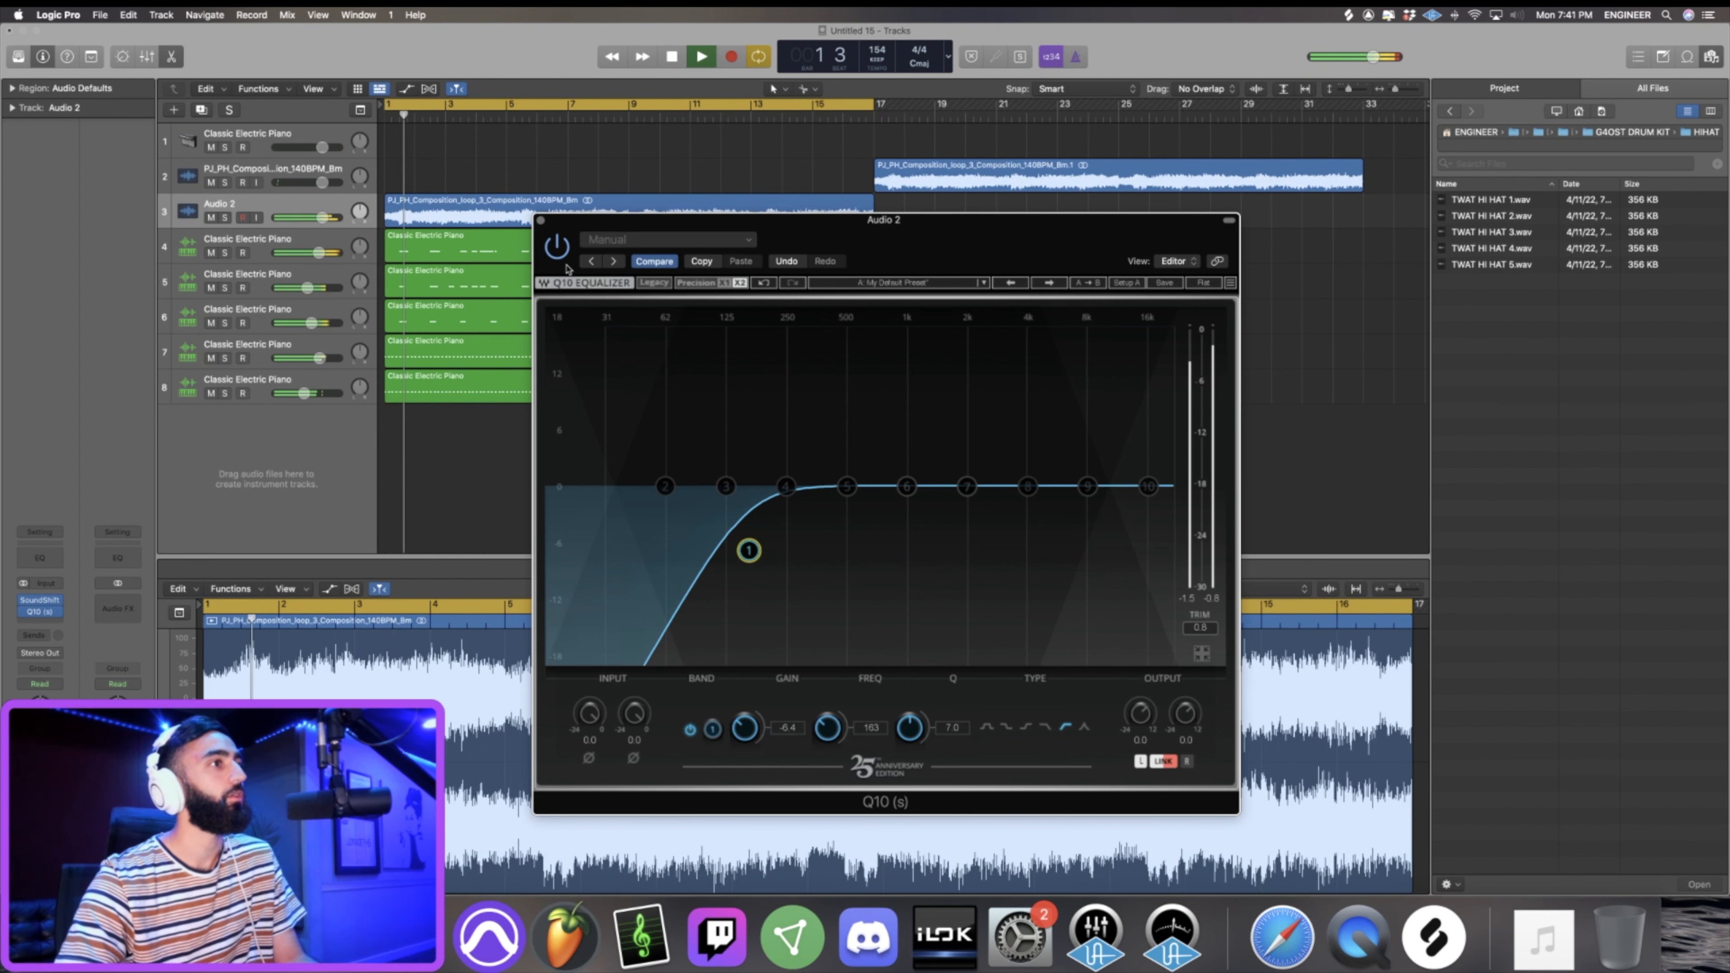
pyautogui.click(541, 222)
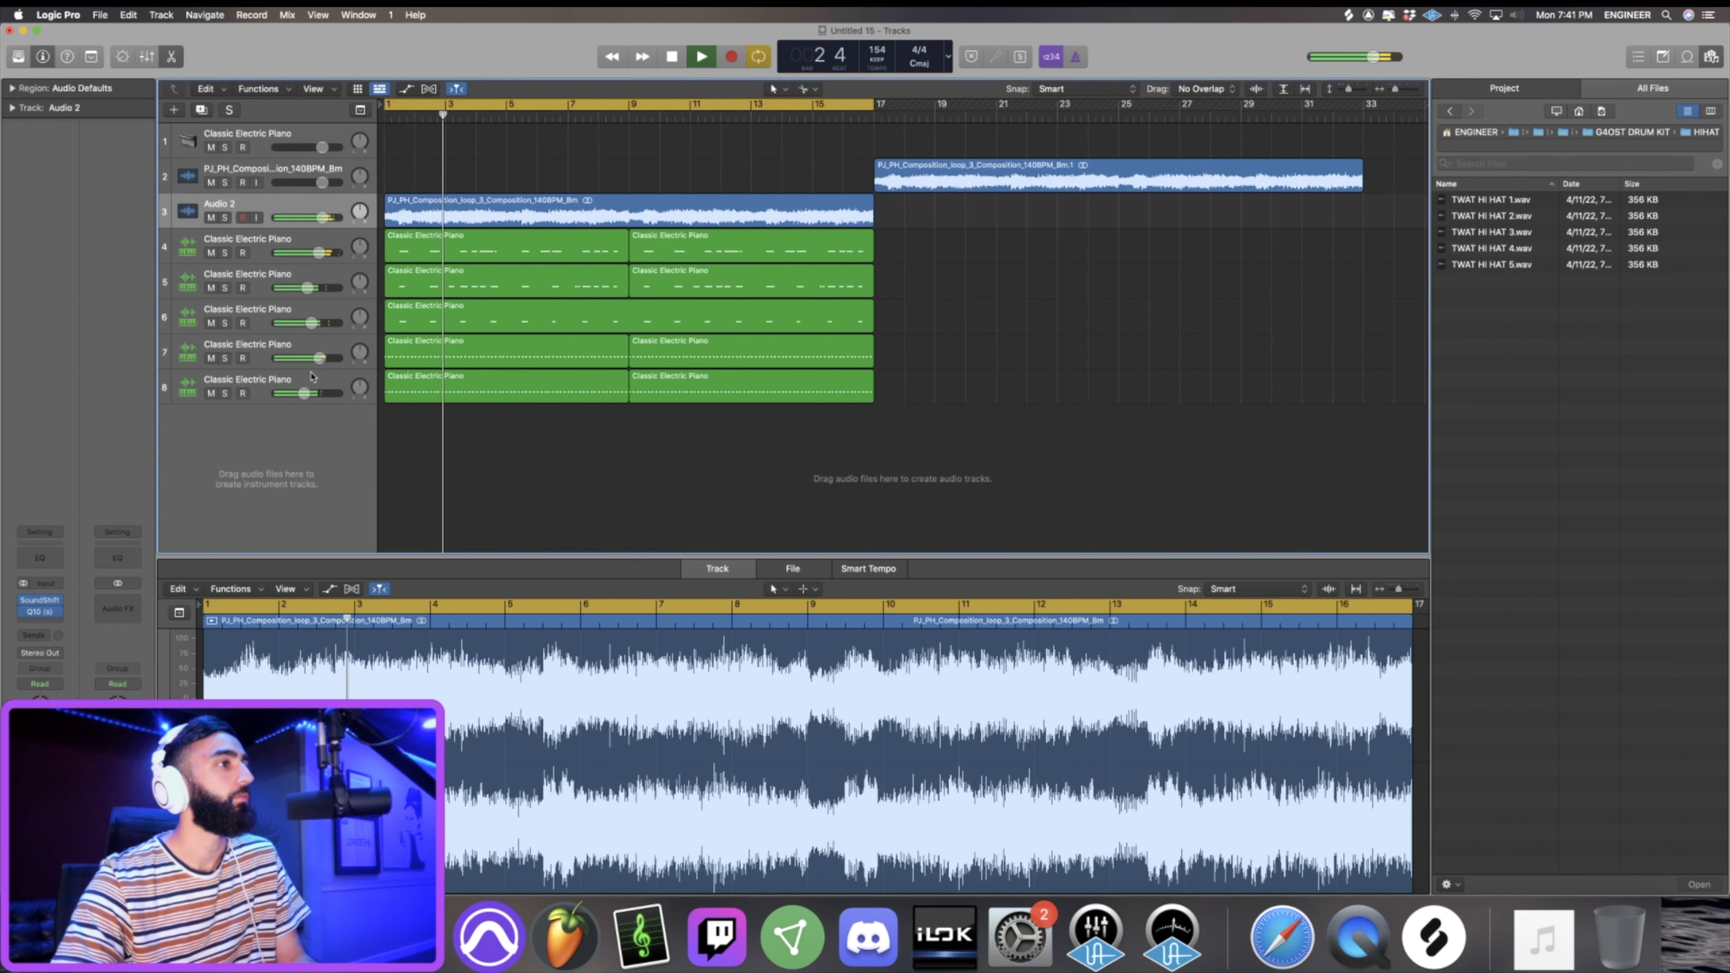
# Duplicate track 8 as a new empty software instrument track with the same settings.
pyautogui.click(279, 381)
pyautogui.click(201, 110)
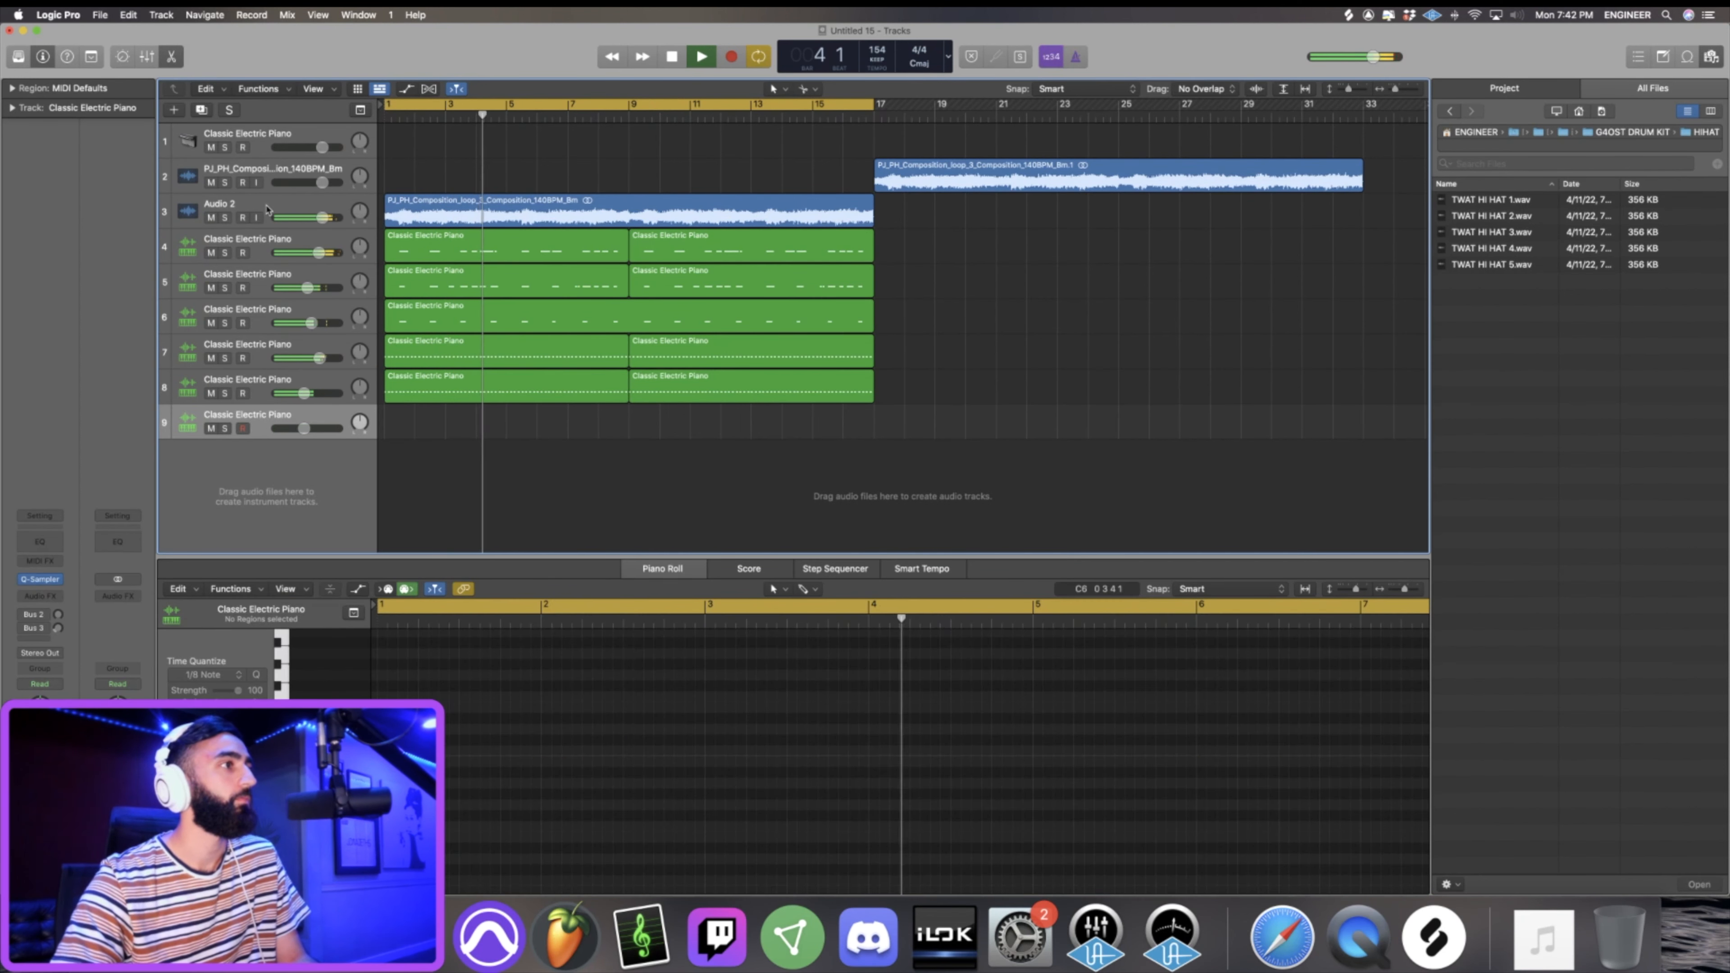
# Lower band 1 of Audio 2's Q10 low cut to about 133 Hz, play the beat and close the equalizer.
pyautogui.click(232, 205)
pyautogui.press('space')
pyautogui.click(40, 612)
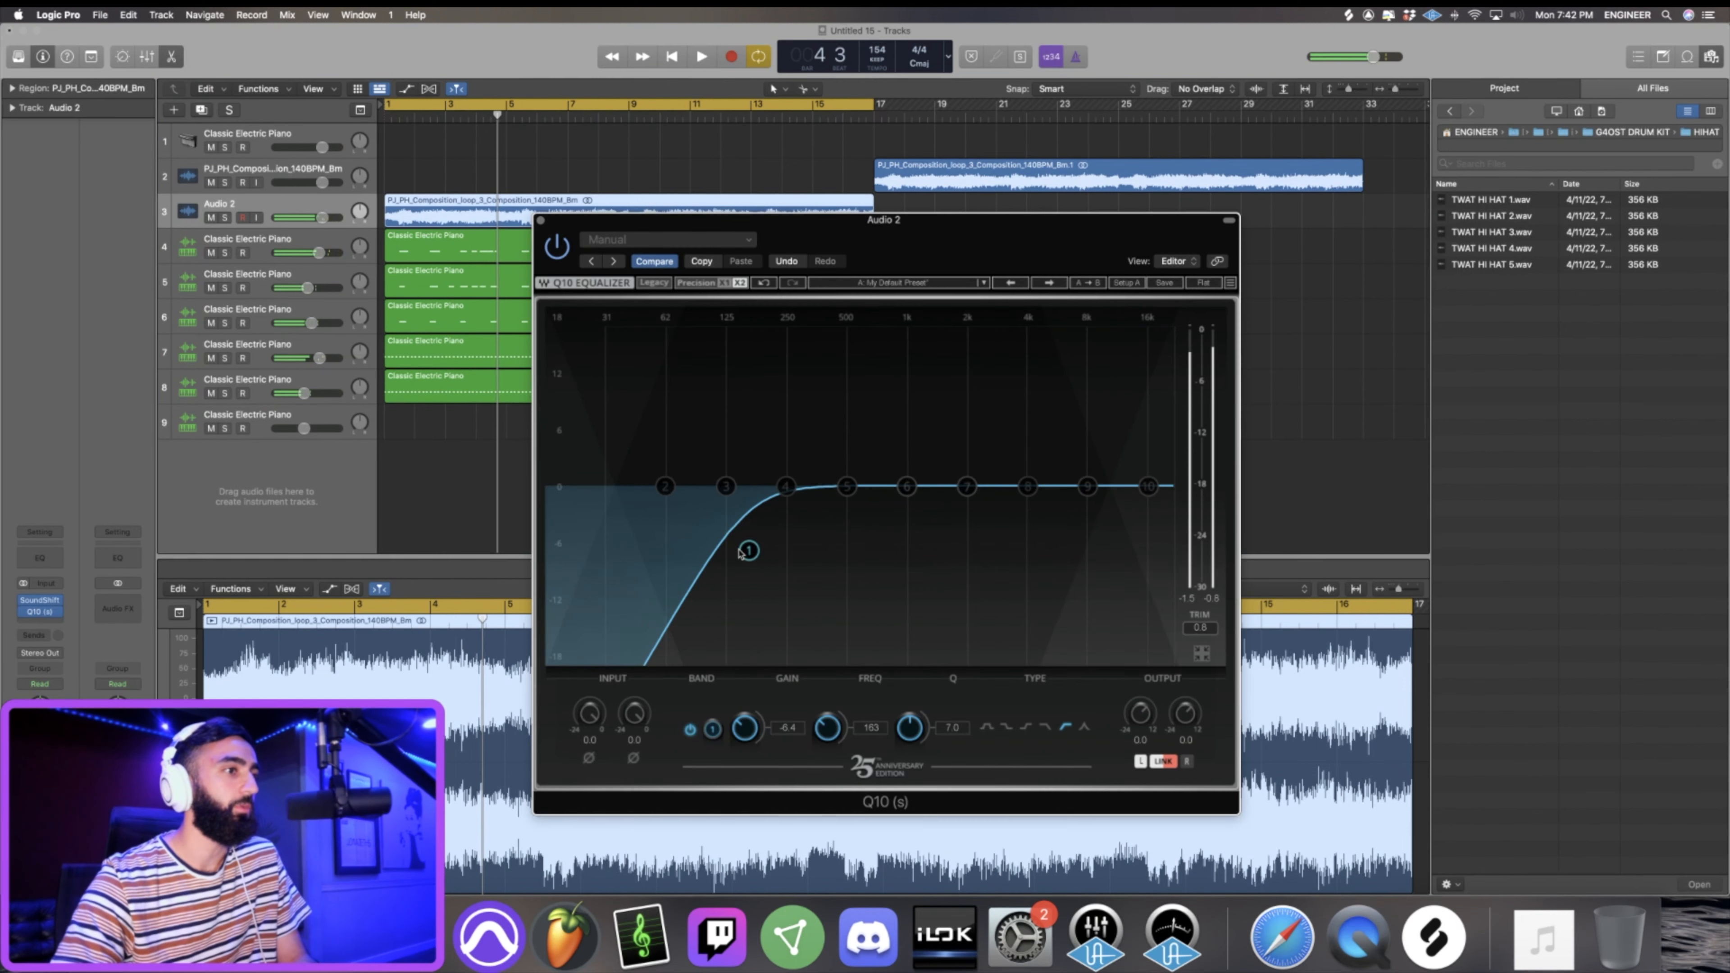
pyautogui.moveTo(742, 553); pyautogui.dragTo(725, 552)
pyautogui.press('space')
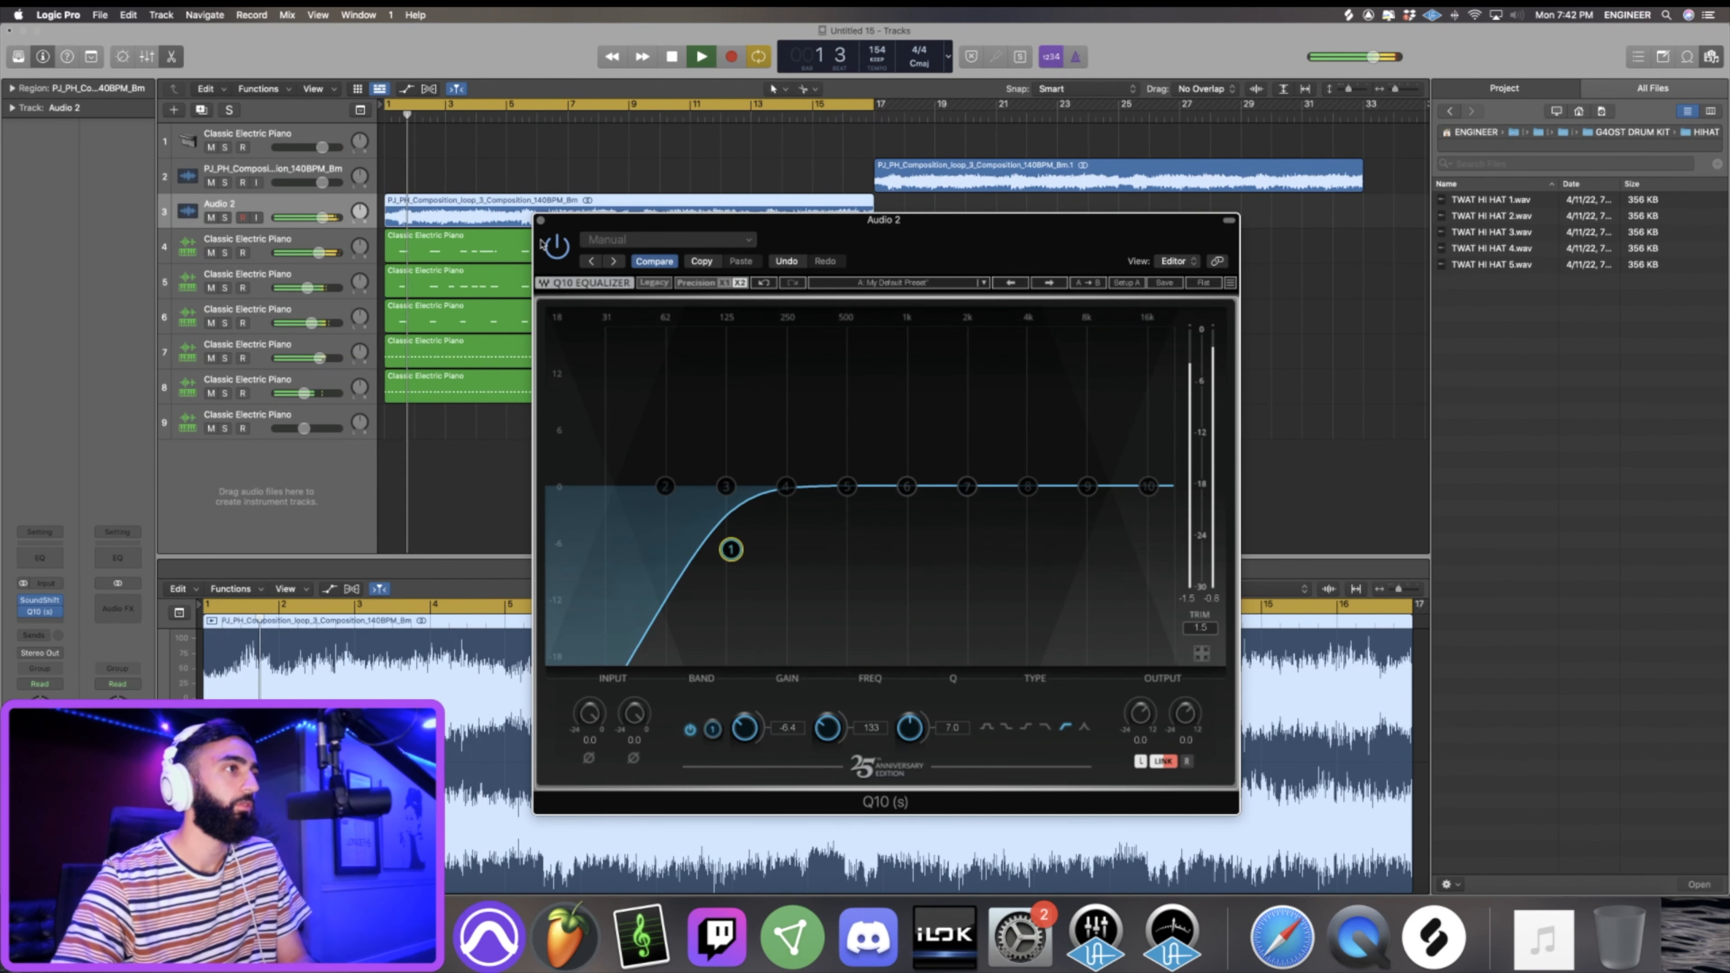
pyautogui.click(540, 221)
# Load TWAT 808 1.wav into track 9's Quick Sampler in One Shot mode with Mono polyphony and audition notes with Musical Typing.
pyautogui.click(235, 416)
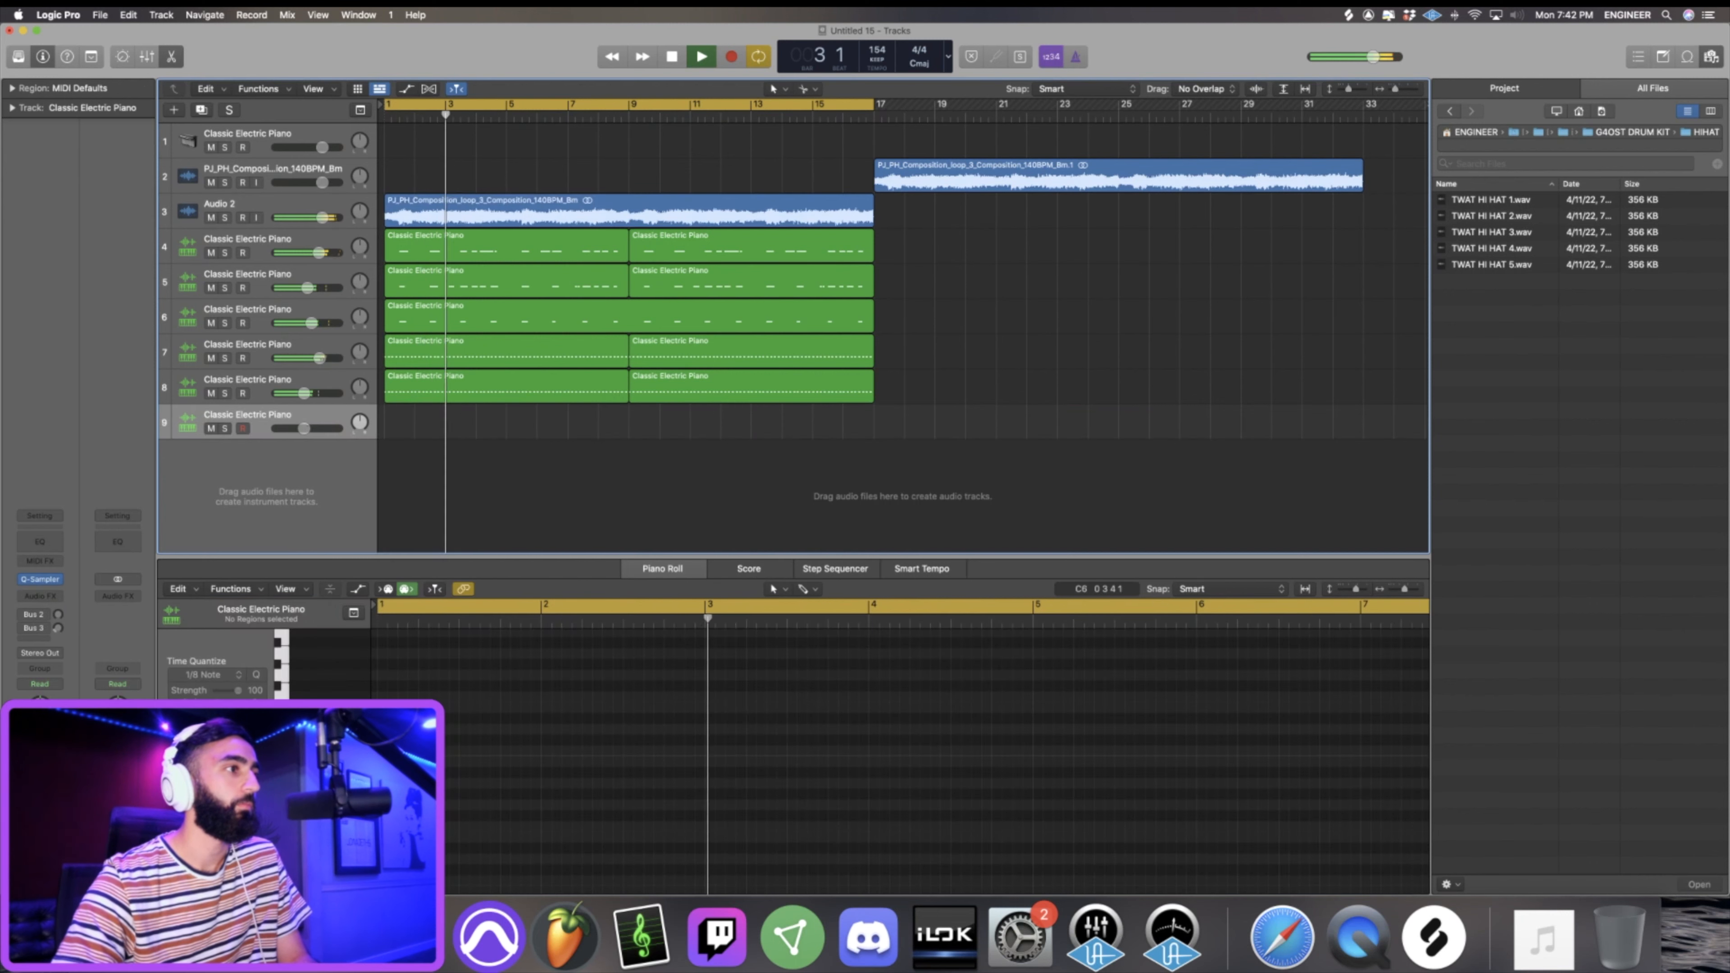
pyautogui.click(40, 580)
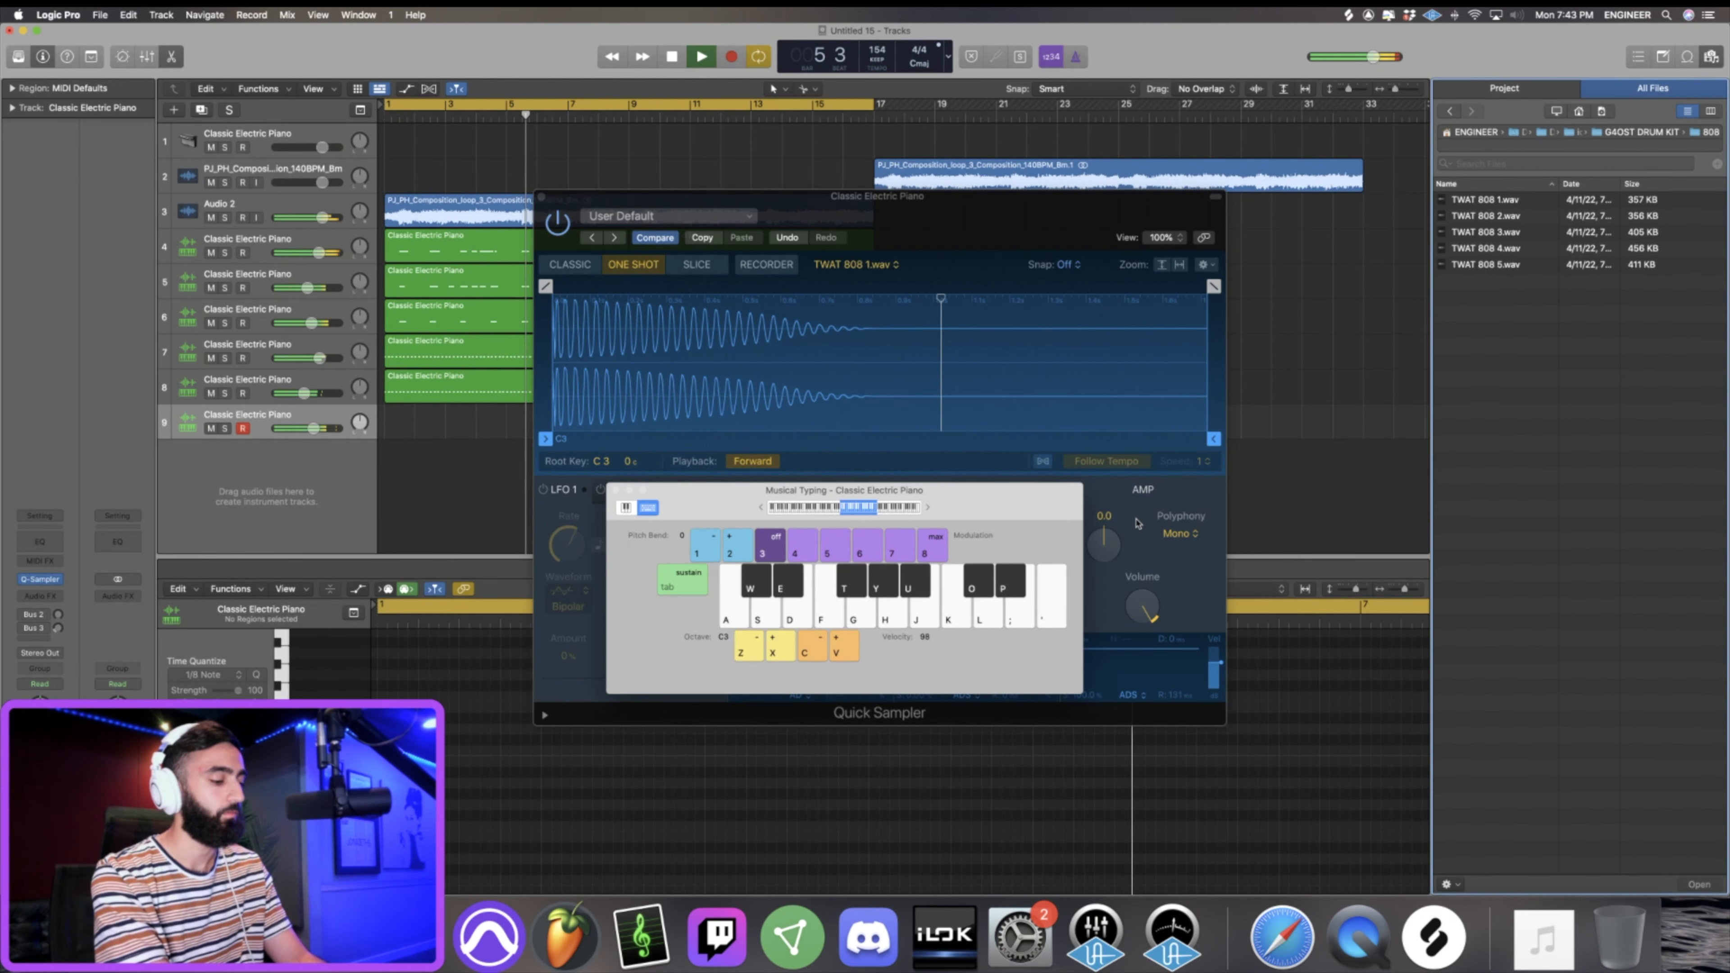
pyautogui.press('a')
pyautogui.press('f')
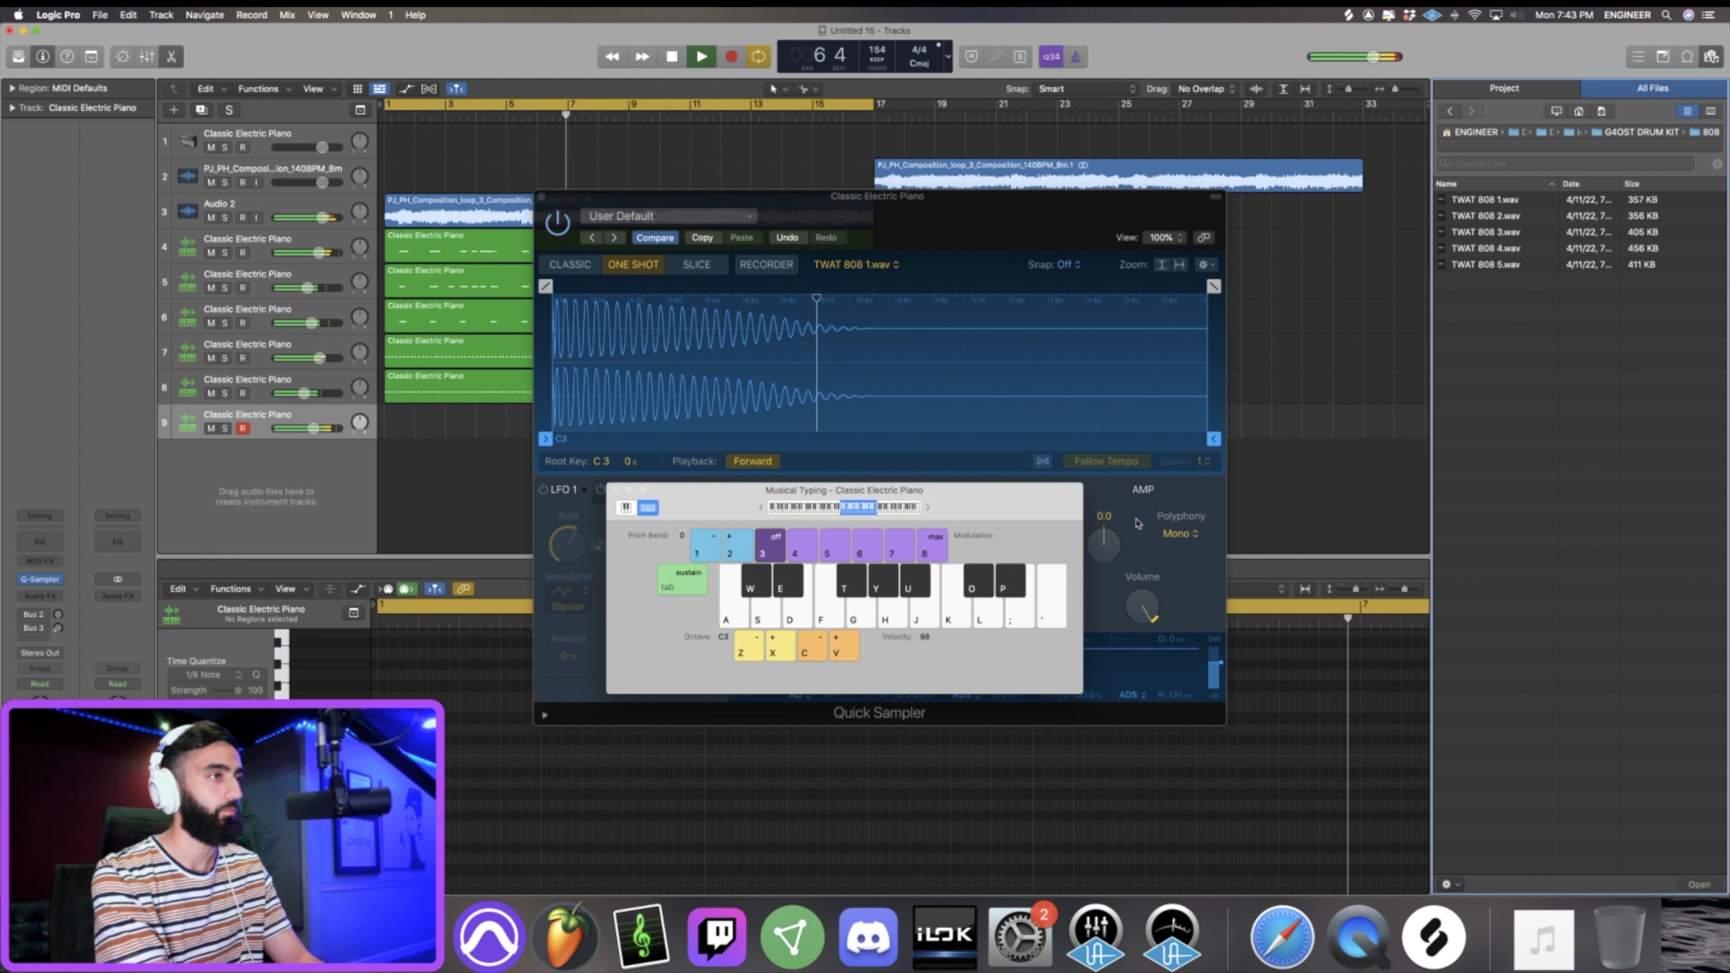
# Record an 808 pattern on track 9 up to bar 17, playing F3 and C3 notes with Musical Typing.
pyautogui.press('r')
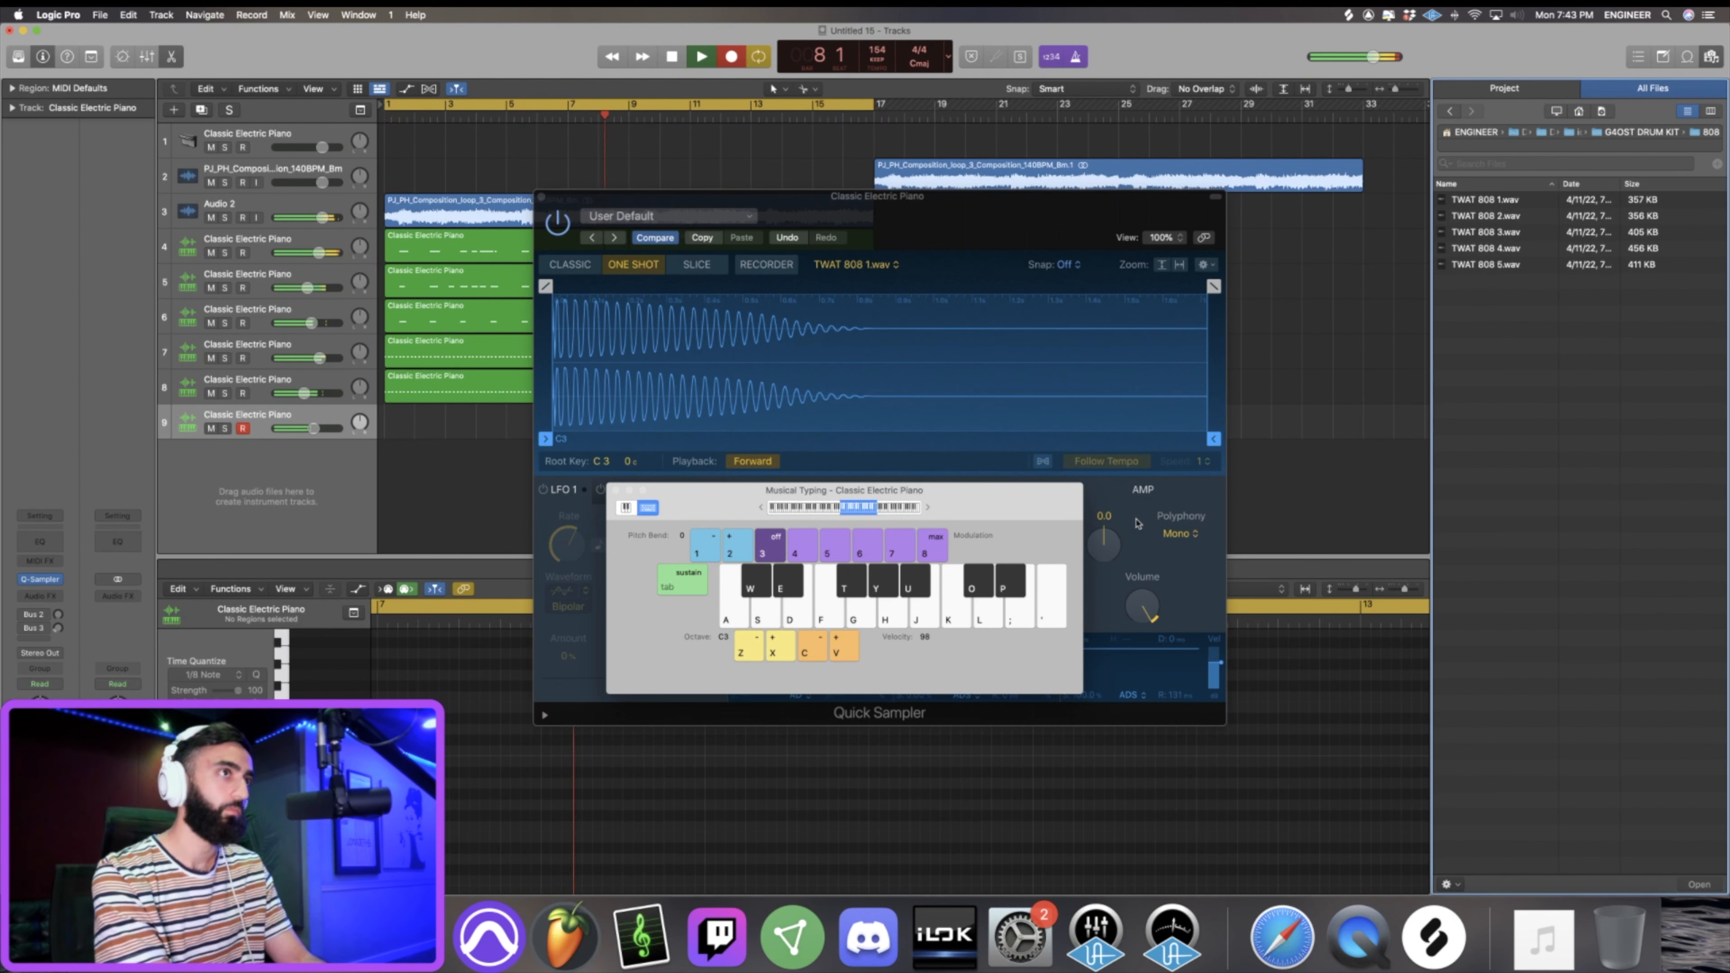
pyautogui.press('f')
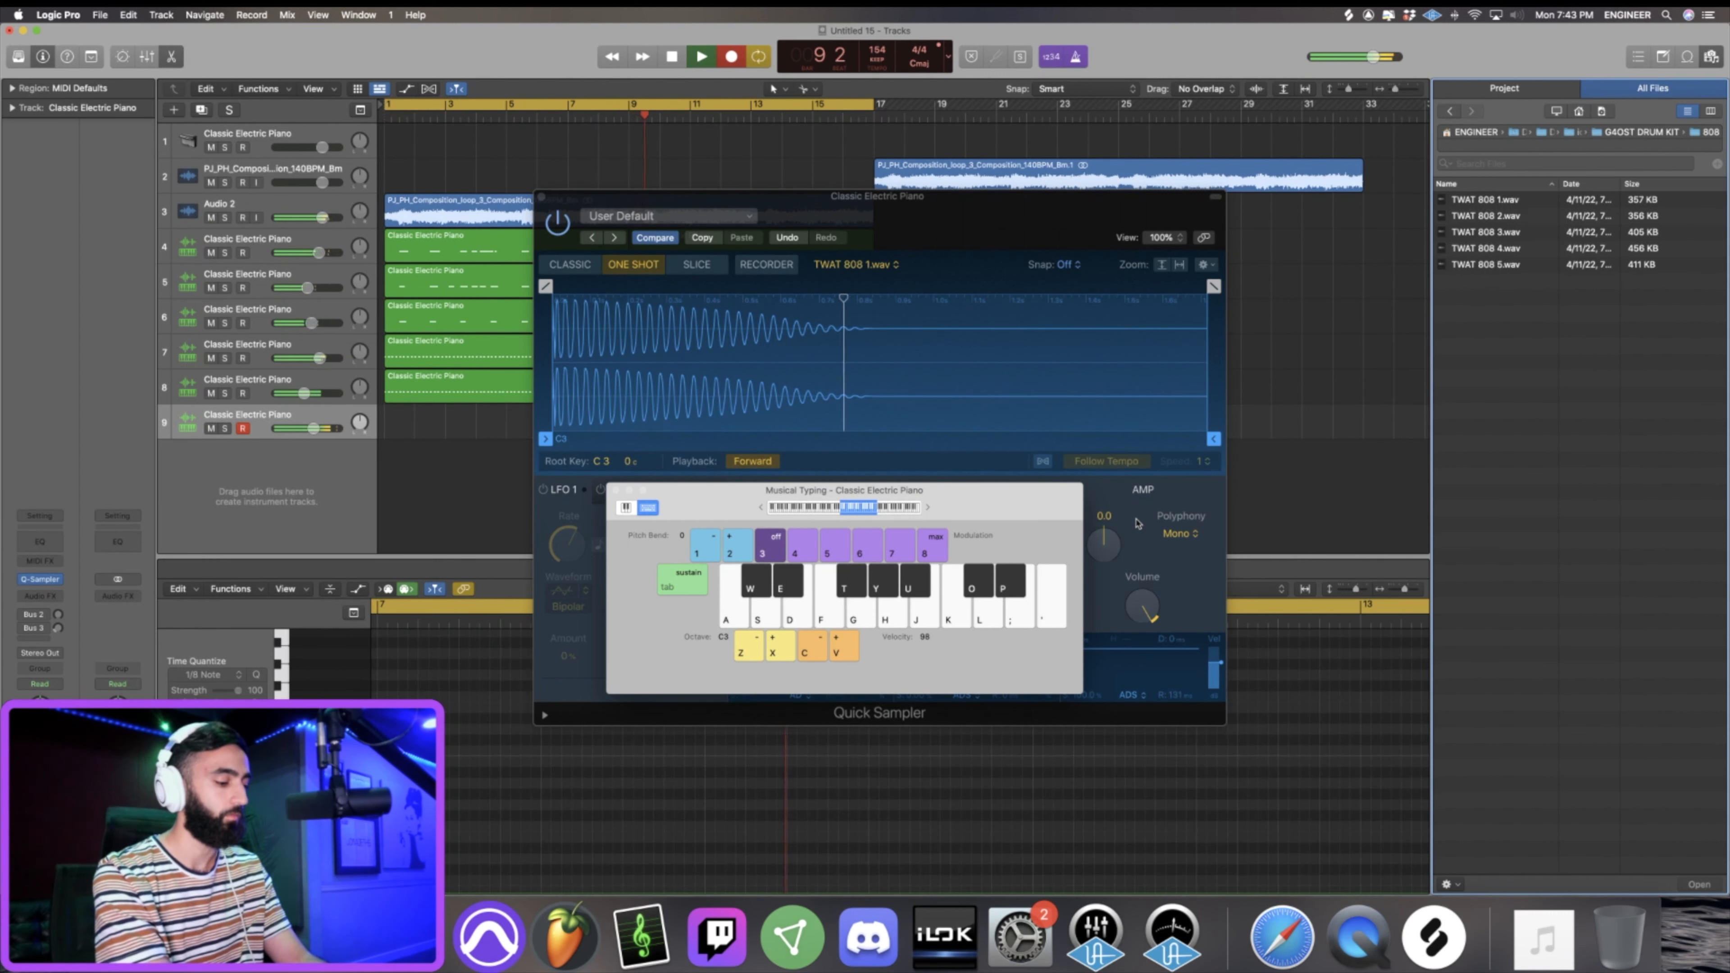
pyautogui.press('f')
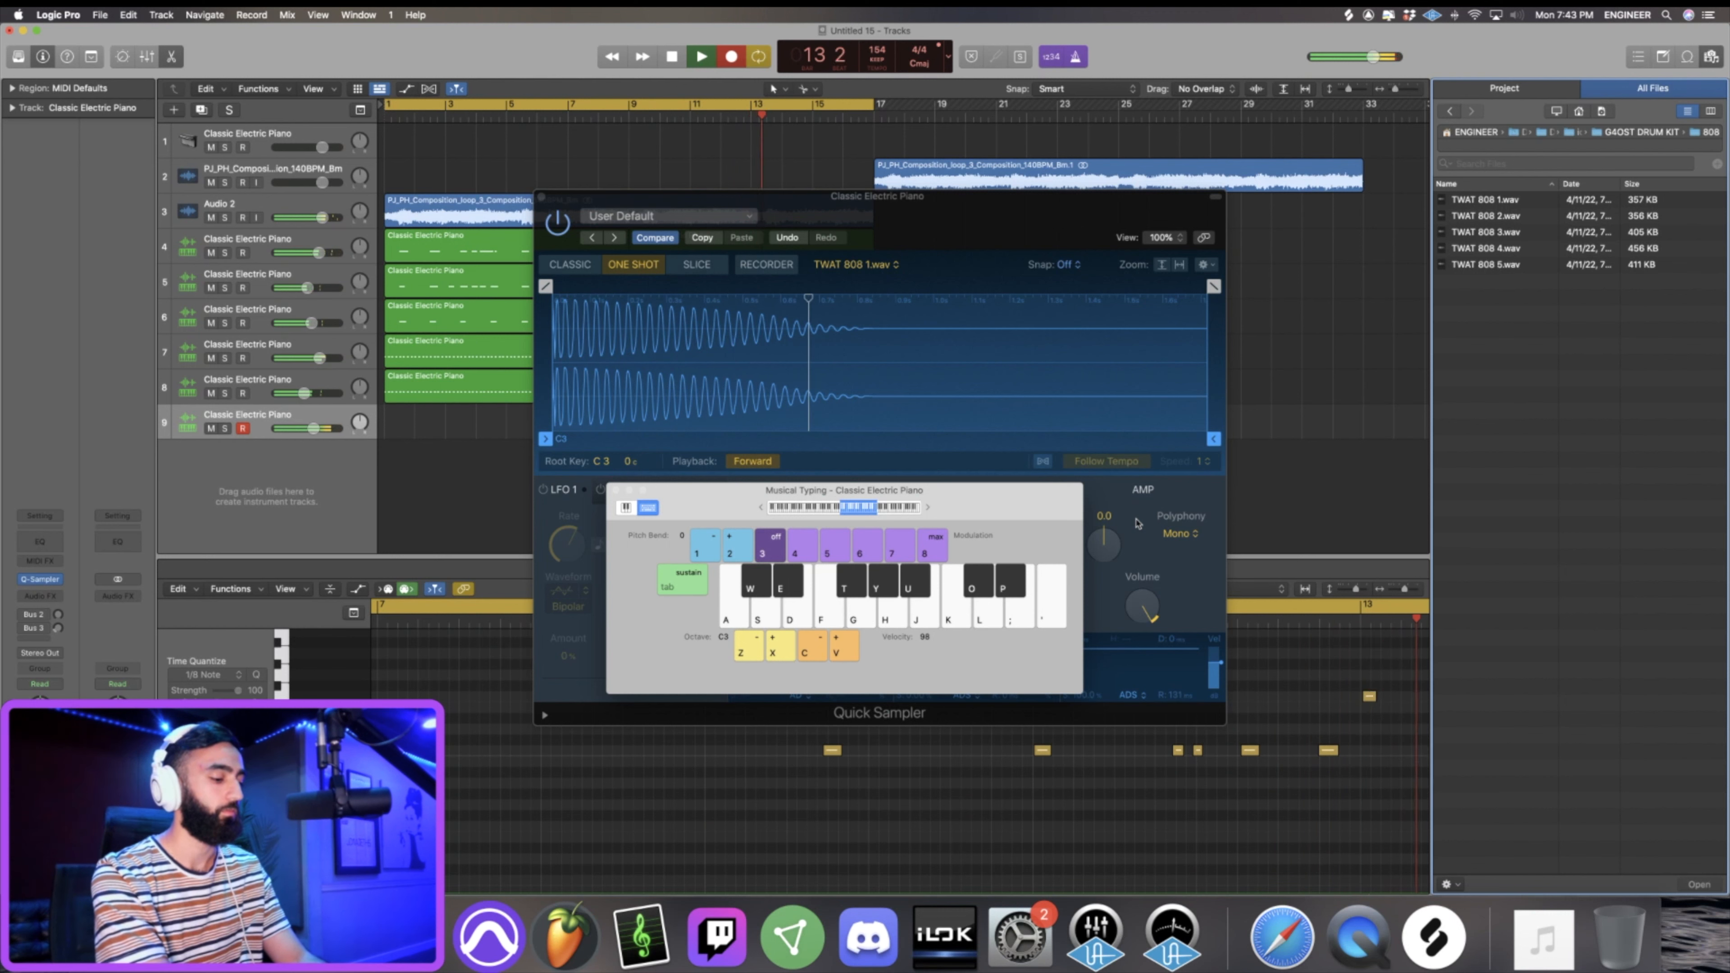
pyautogui.press('f')
pyautogui.press('f')
pyautogui.press('f')
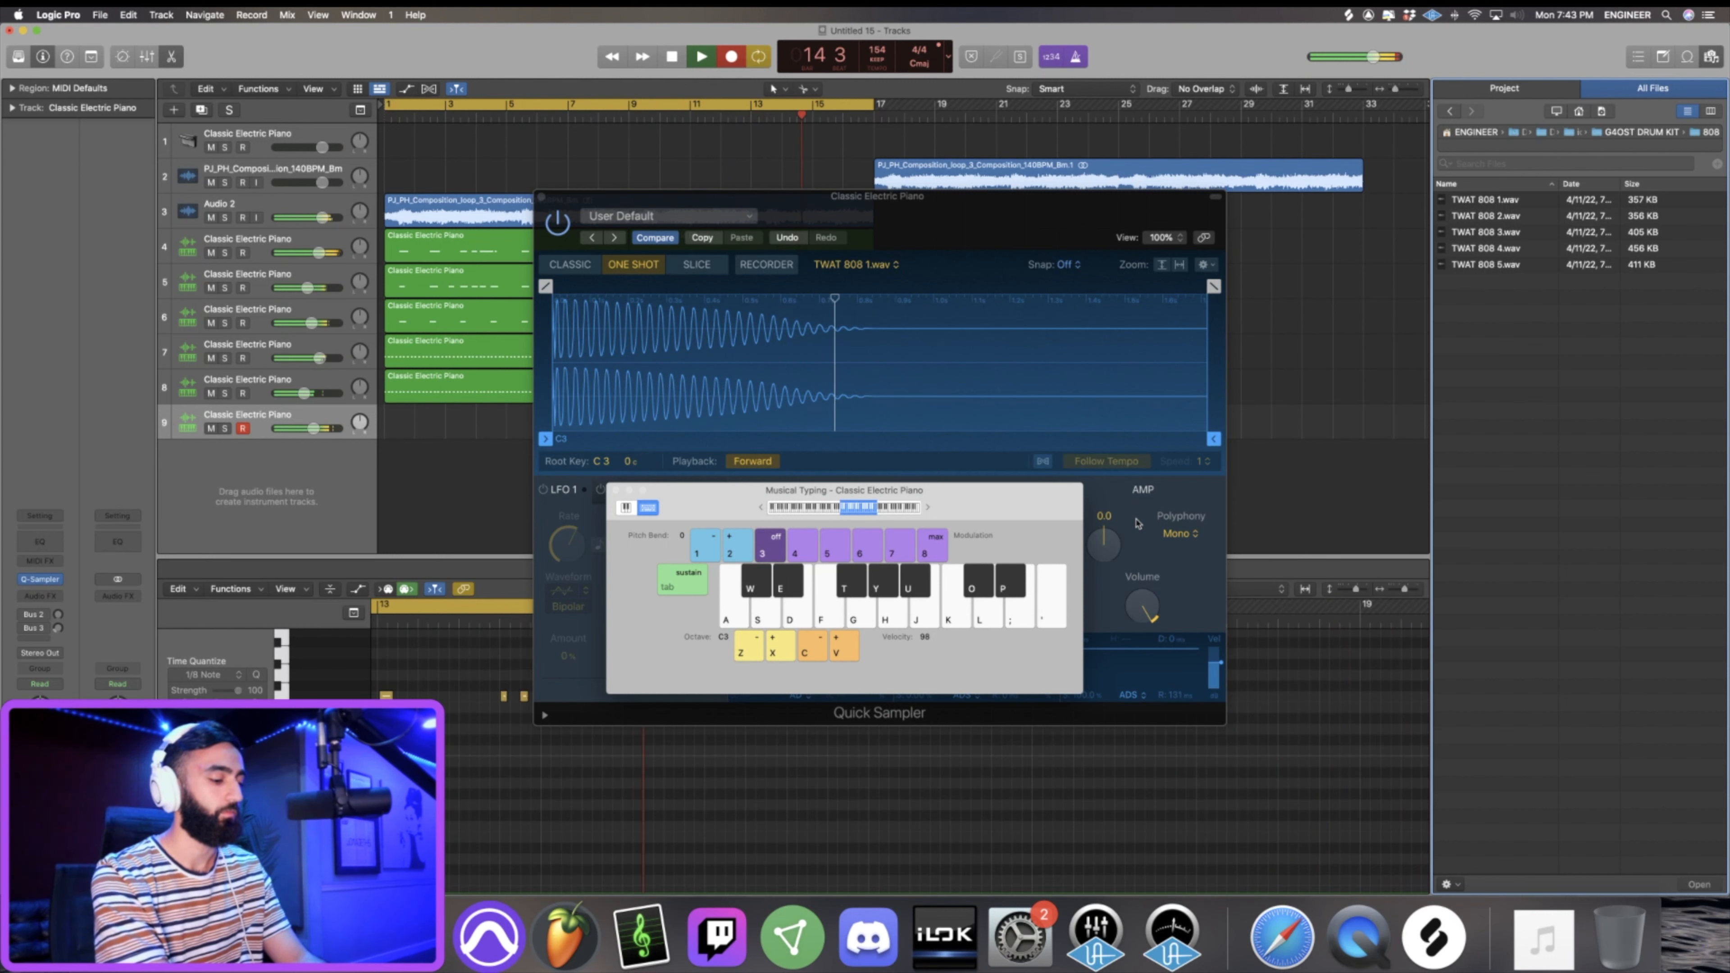
pyautogui.press('a')
pyautogui.press('a')
pyautogui.press('a')
pyautogui.press('a')
pyautogui.press('space')
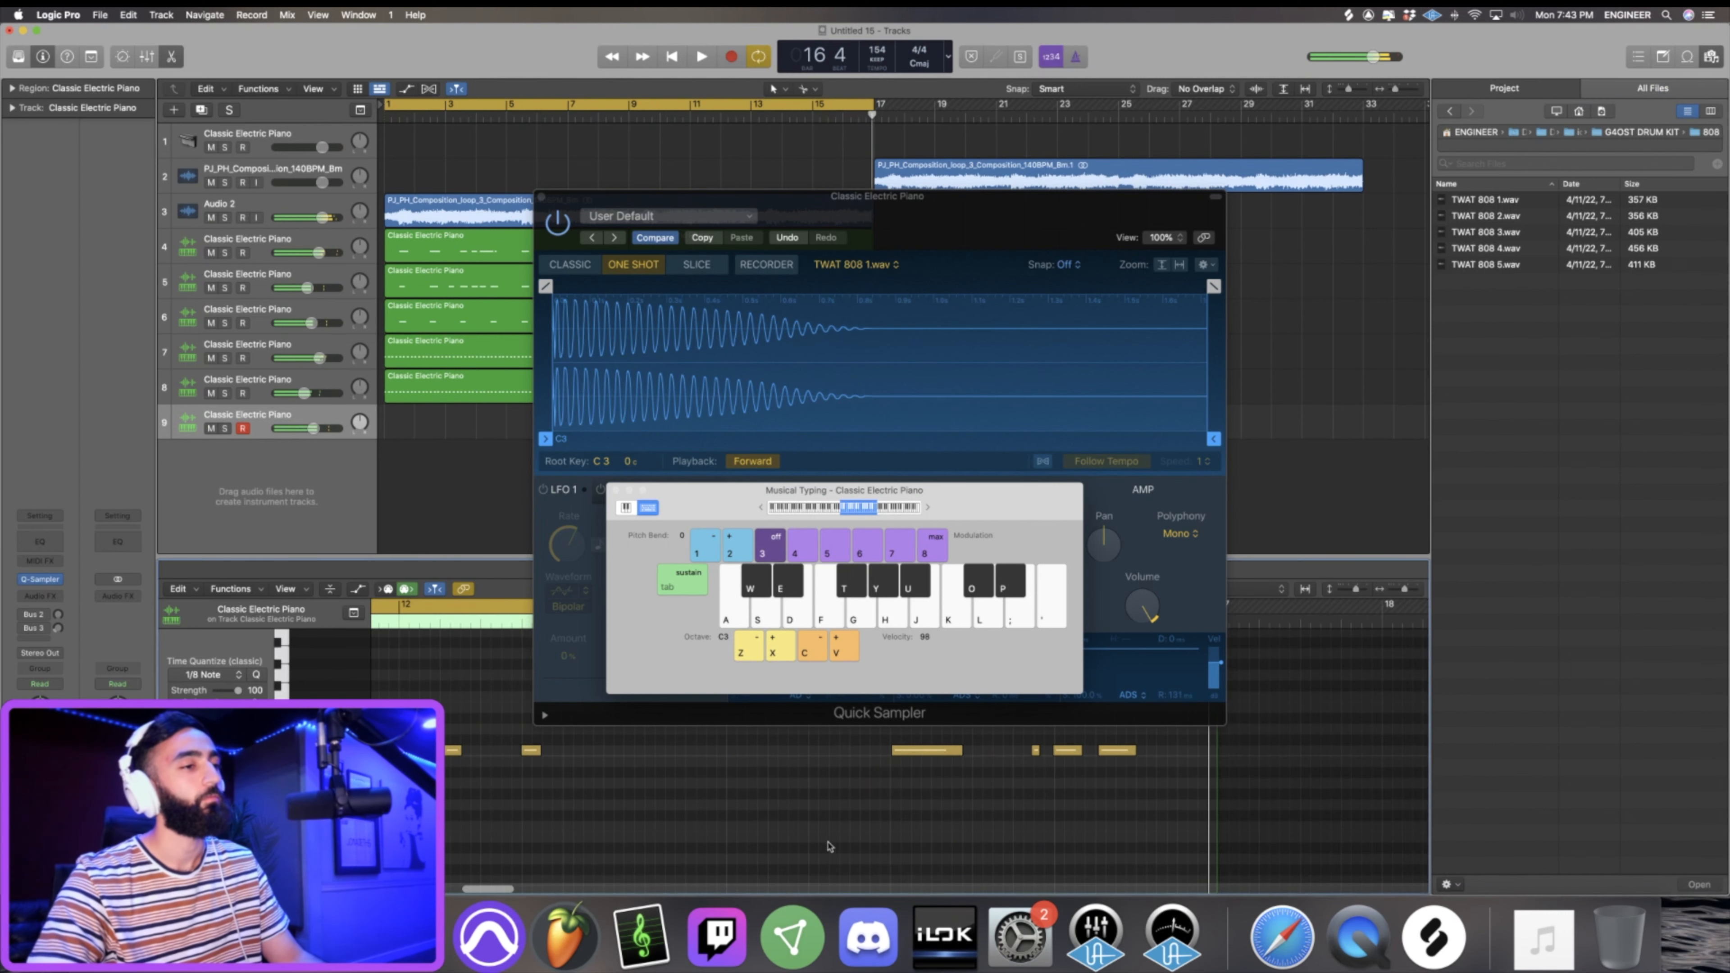
# Close the sampler window, copy the 808 region from bar 9 to bar 1 and start playback.
pyautogui.click(537, 197)
pyautogui.click(536, 196)
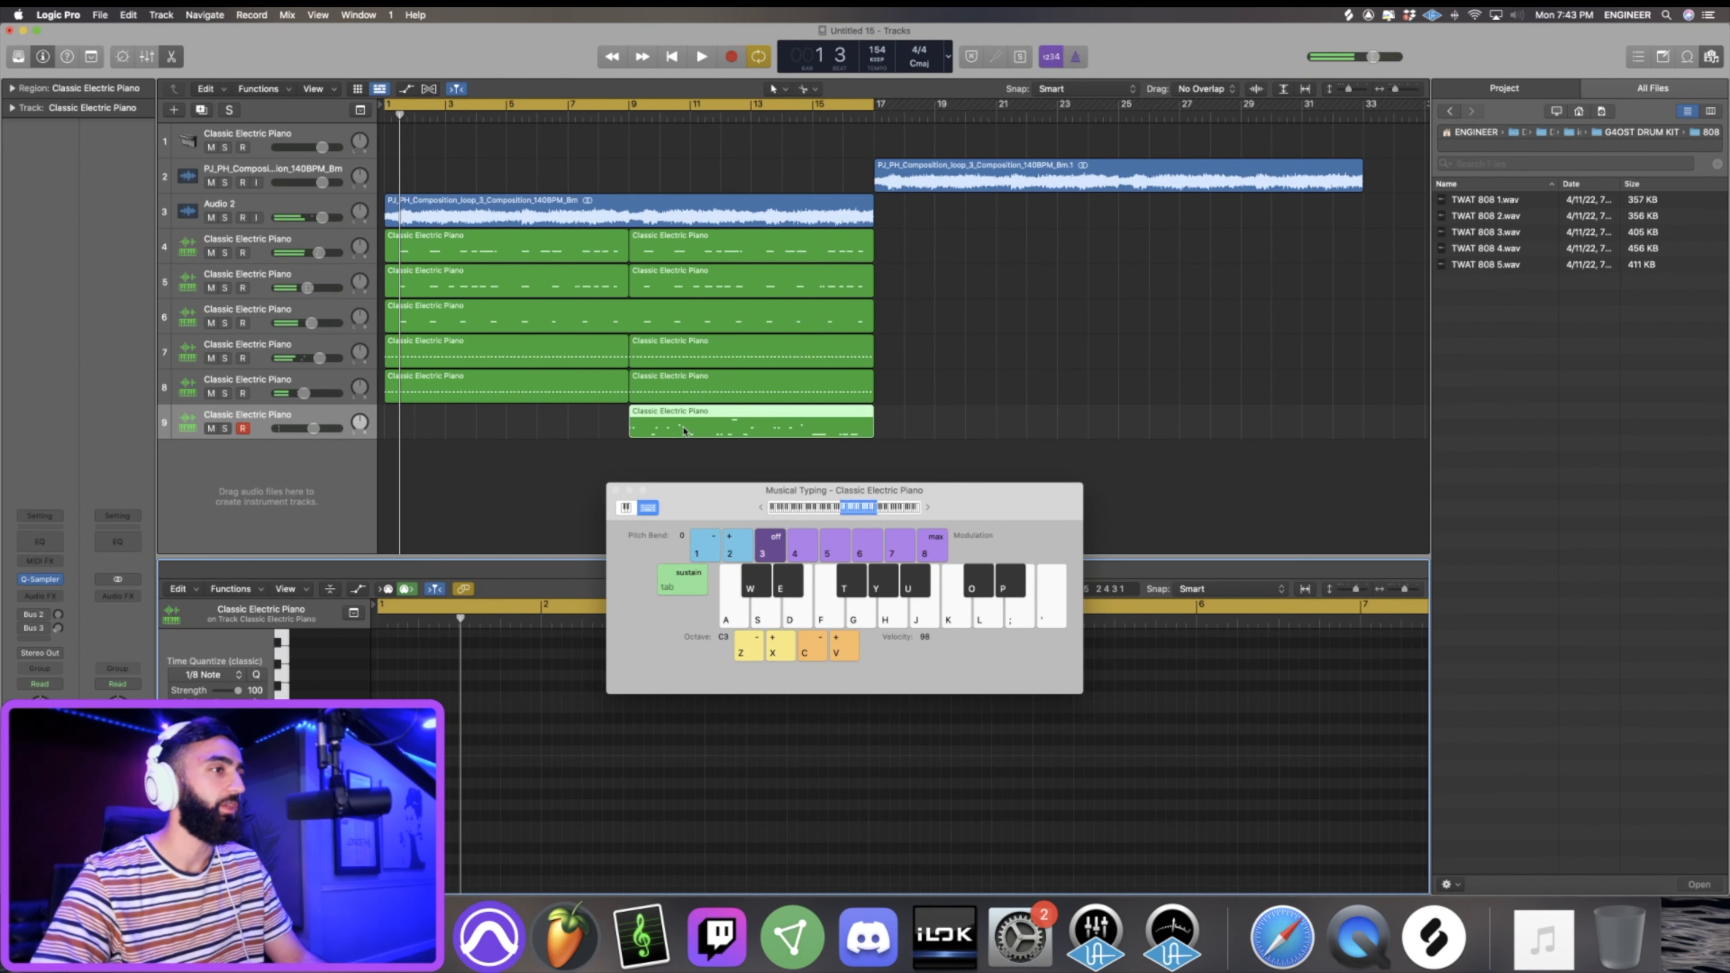
pyautogui.moveTo(684, 431); pyautogui.dragTo(457, 420)
pyautogui.press('space')
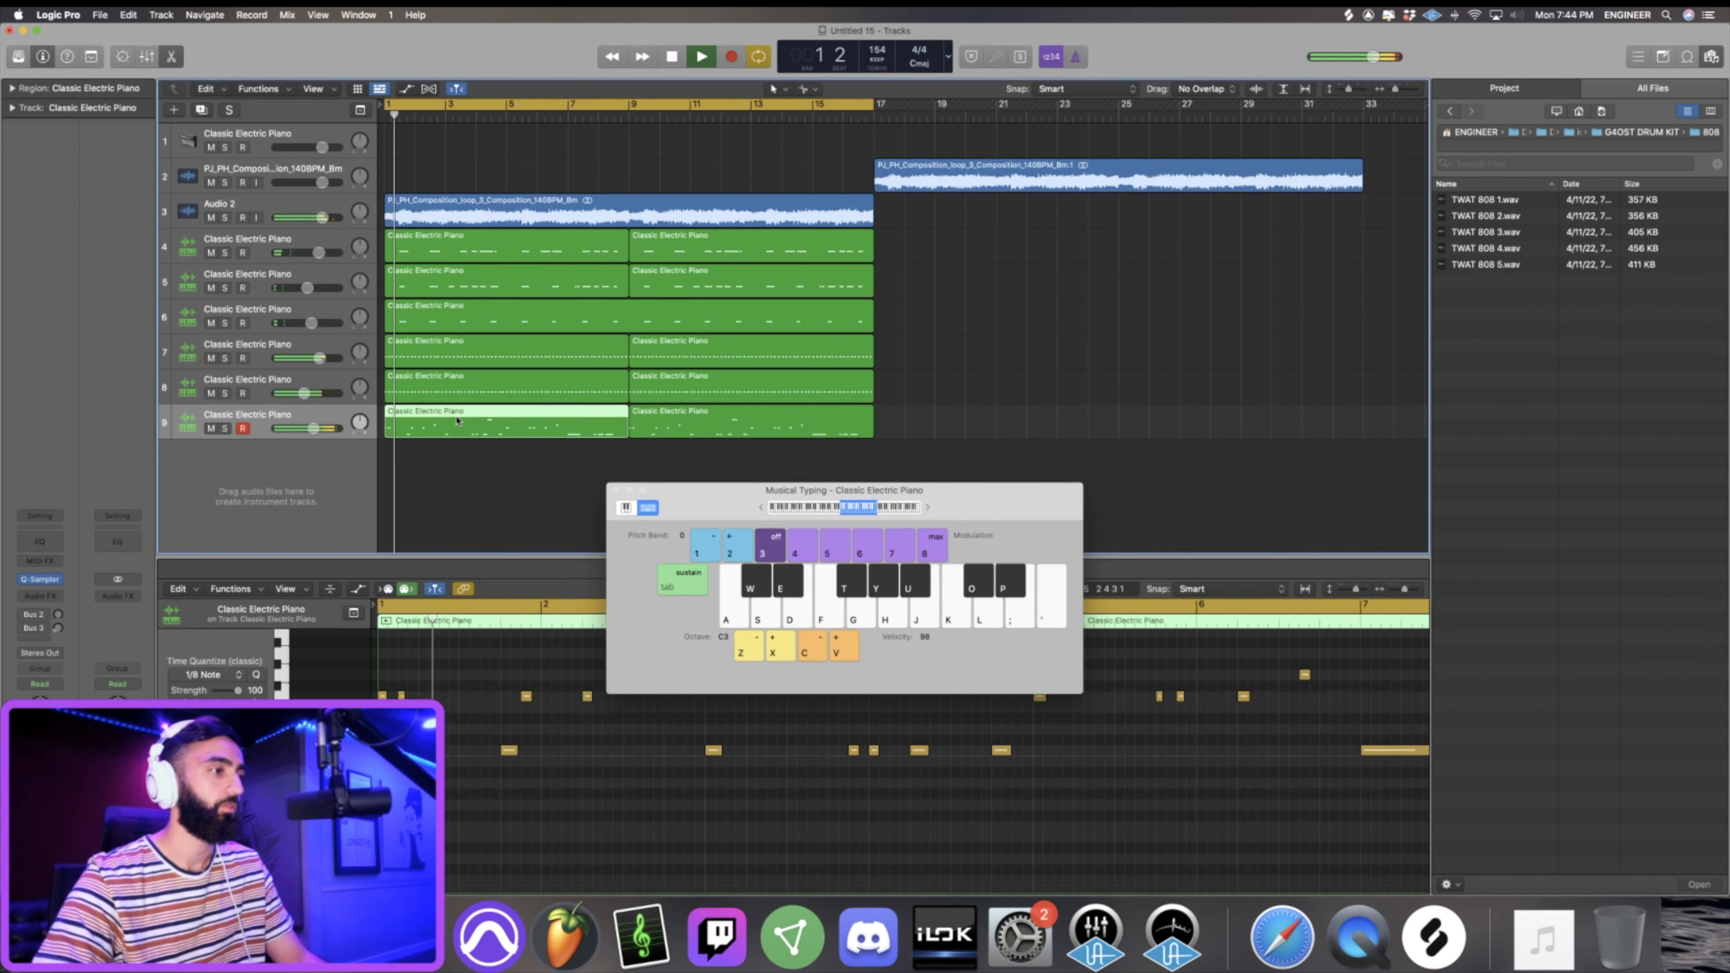
# Add a short C3 note just before bar 8 in the first 808 region.
pyautogui.click(435, 589)
pyautogui.click(616, 490)
pyautogui.hscroll(6, 799, 708)
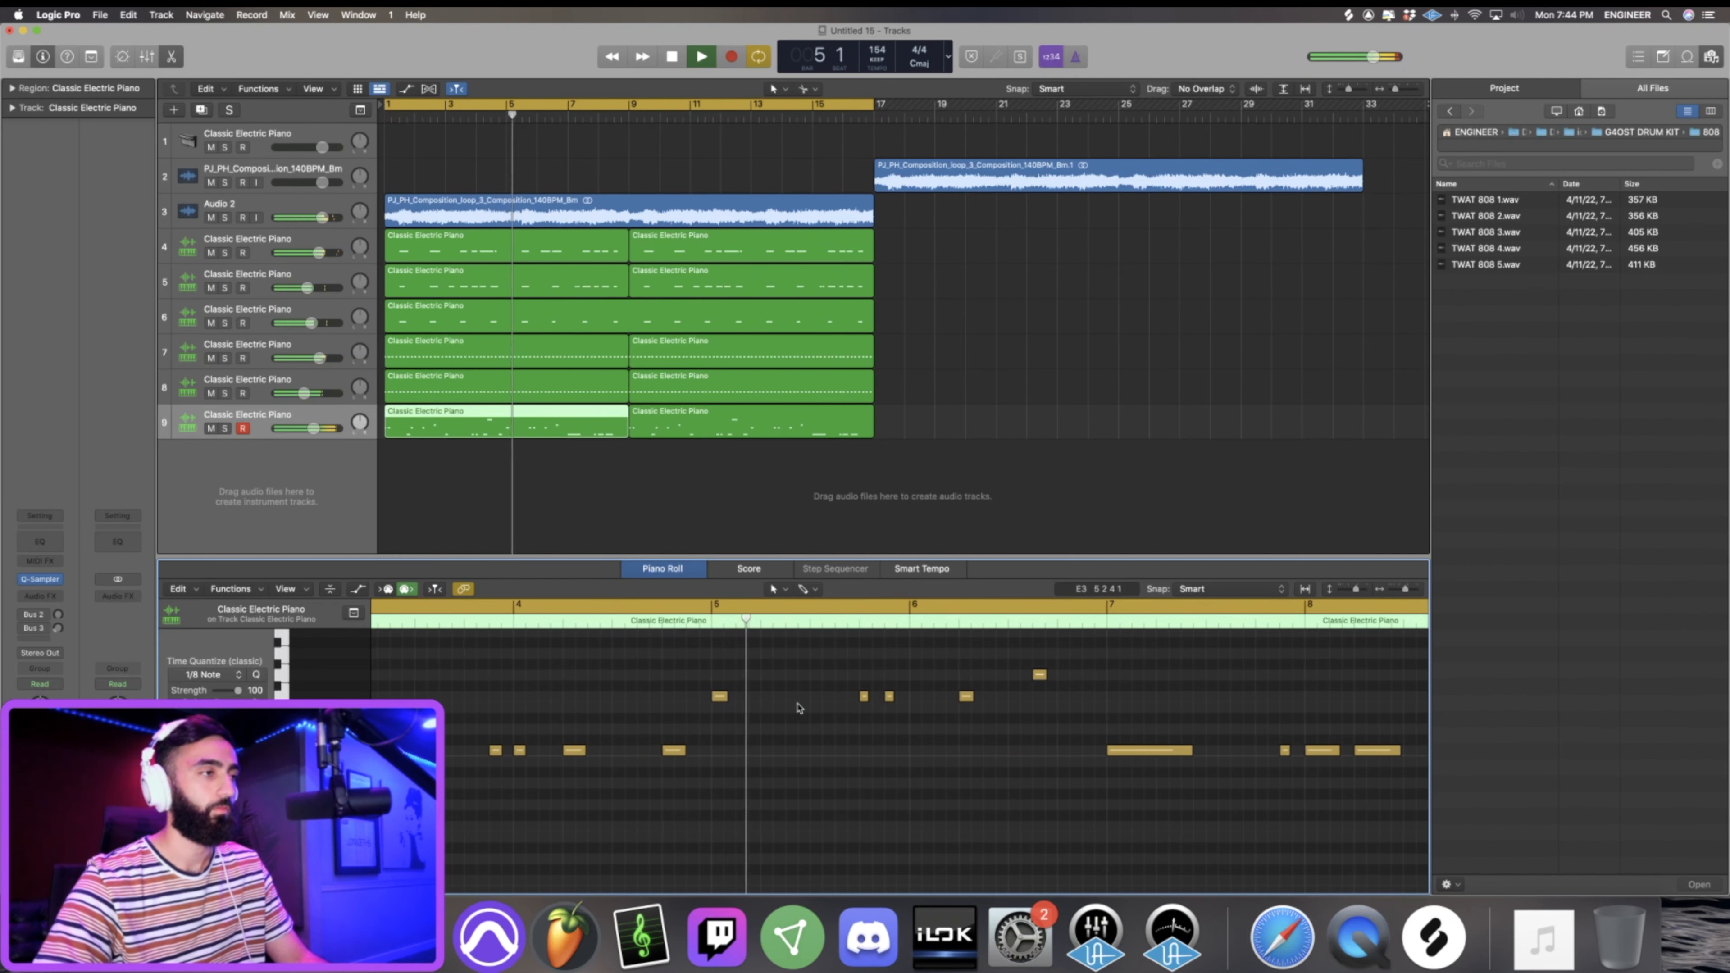
pyautogui.hscroll(4, 799, 714)
pyautogui.hscroll(5, 799, 715)
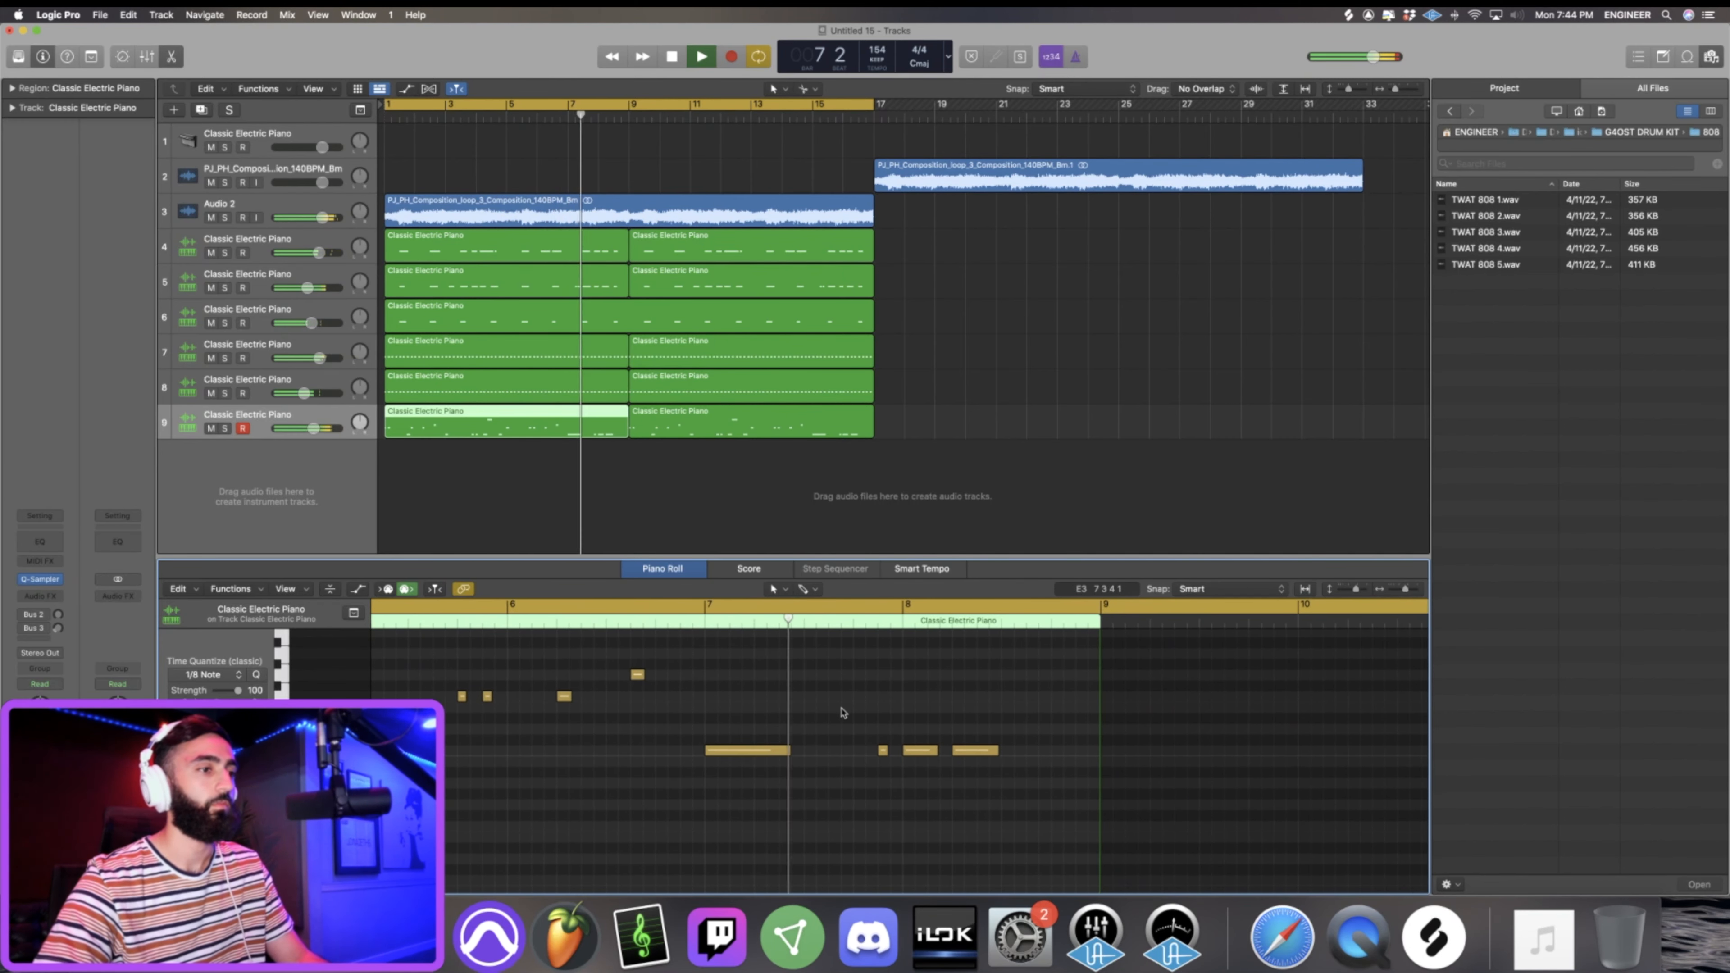
pyautogui.keyDown('super'); pyautogui.click(894, 751); pyautogui.keyUp('super')
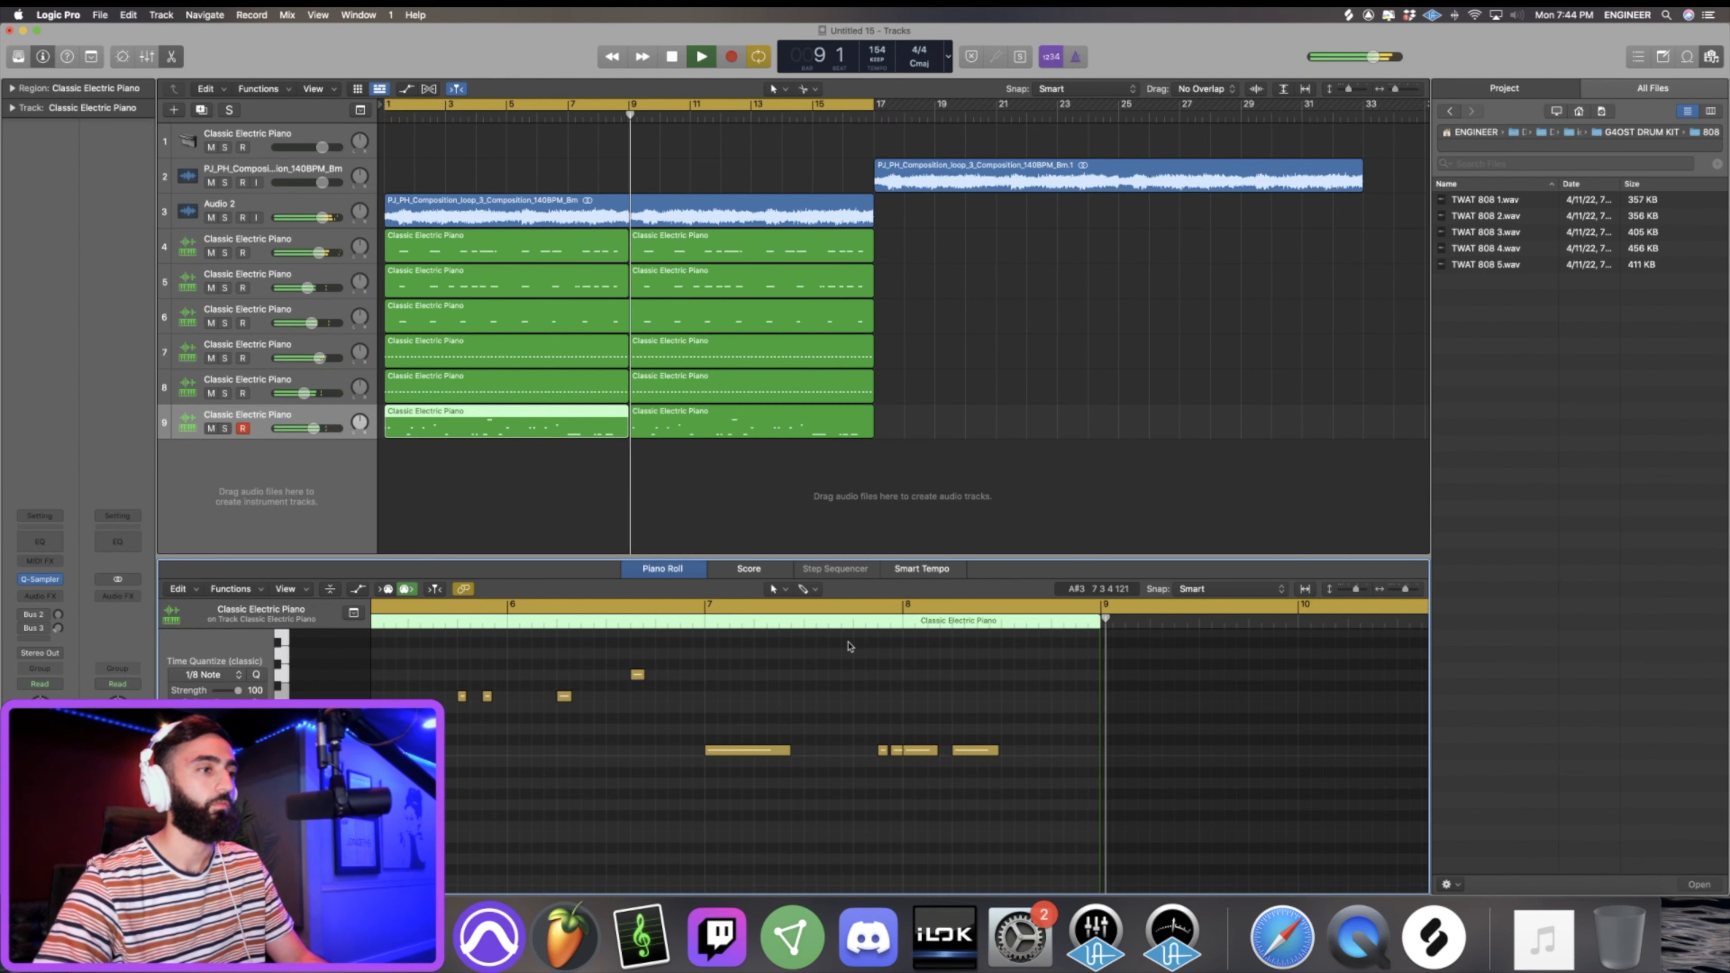
pyautogui.click(839, 622)
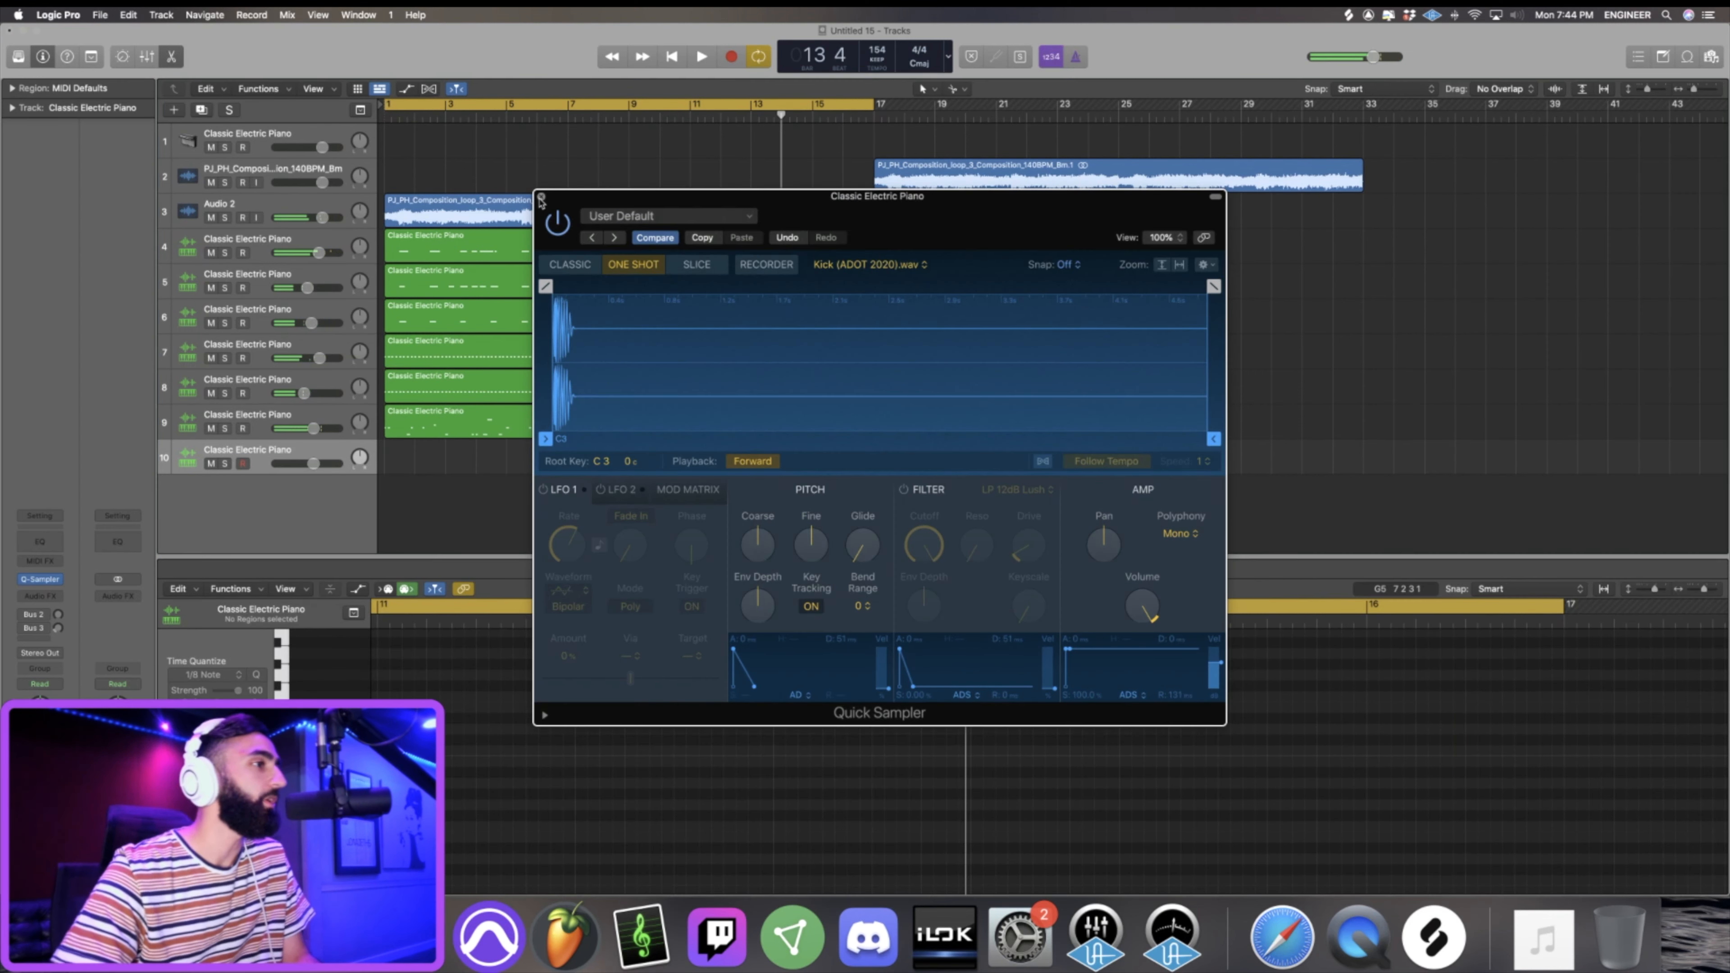
# Record a kick pattern over bars 1 to 9 on track 10 using the Kick (ADOT 2020).wav sample and Musical Typing.
pyautogui.click(540, 198)
pyautogui.press('super+k')
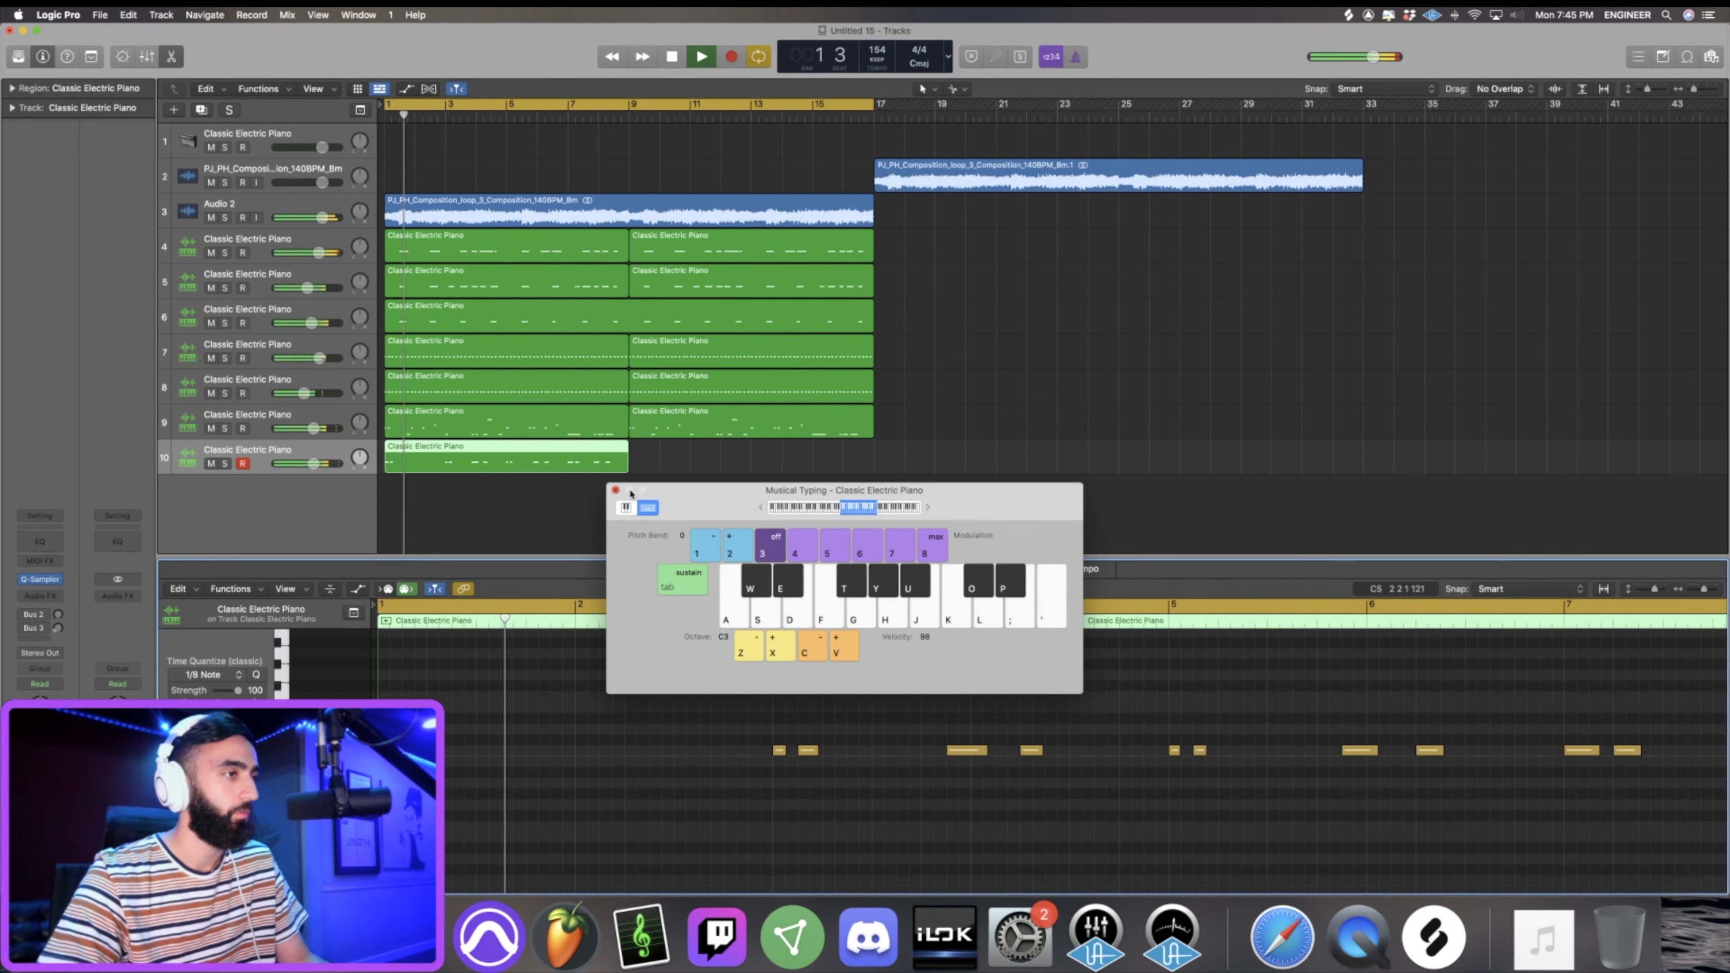
pyautogui.click(616, 491)
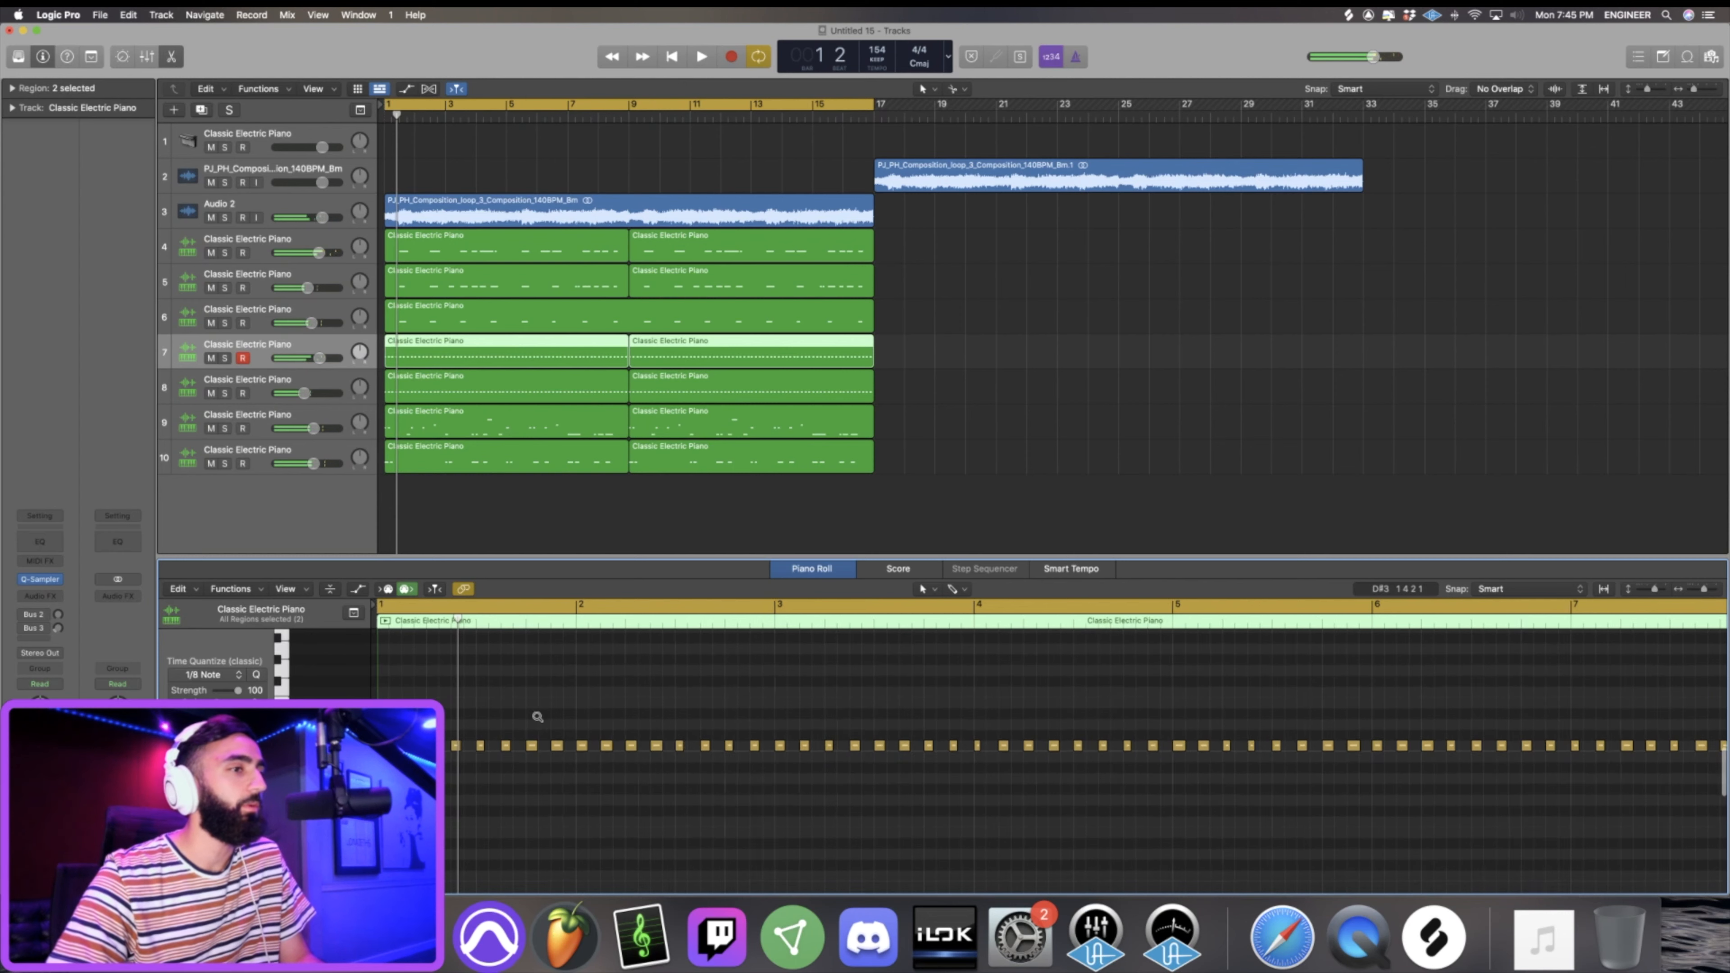
# Paint a short descending run of 1/32 hi-hat notes just after bar 3 on track 7 with the Brush tool.
pyautogui.press('super+Right')
pyautogui.click(955, 591)
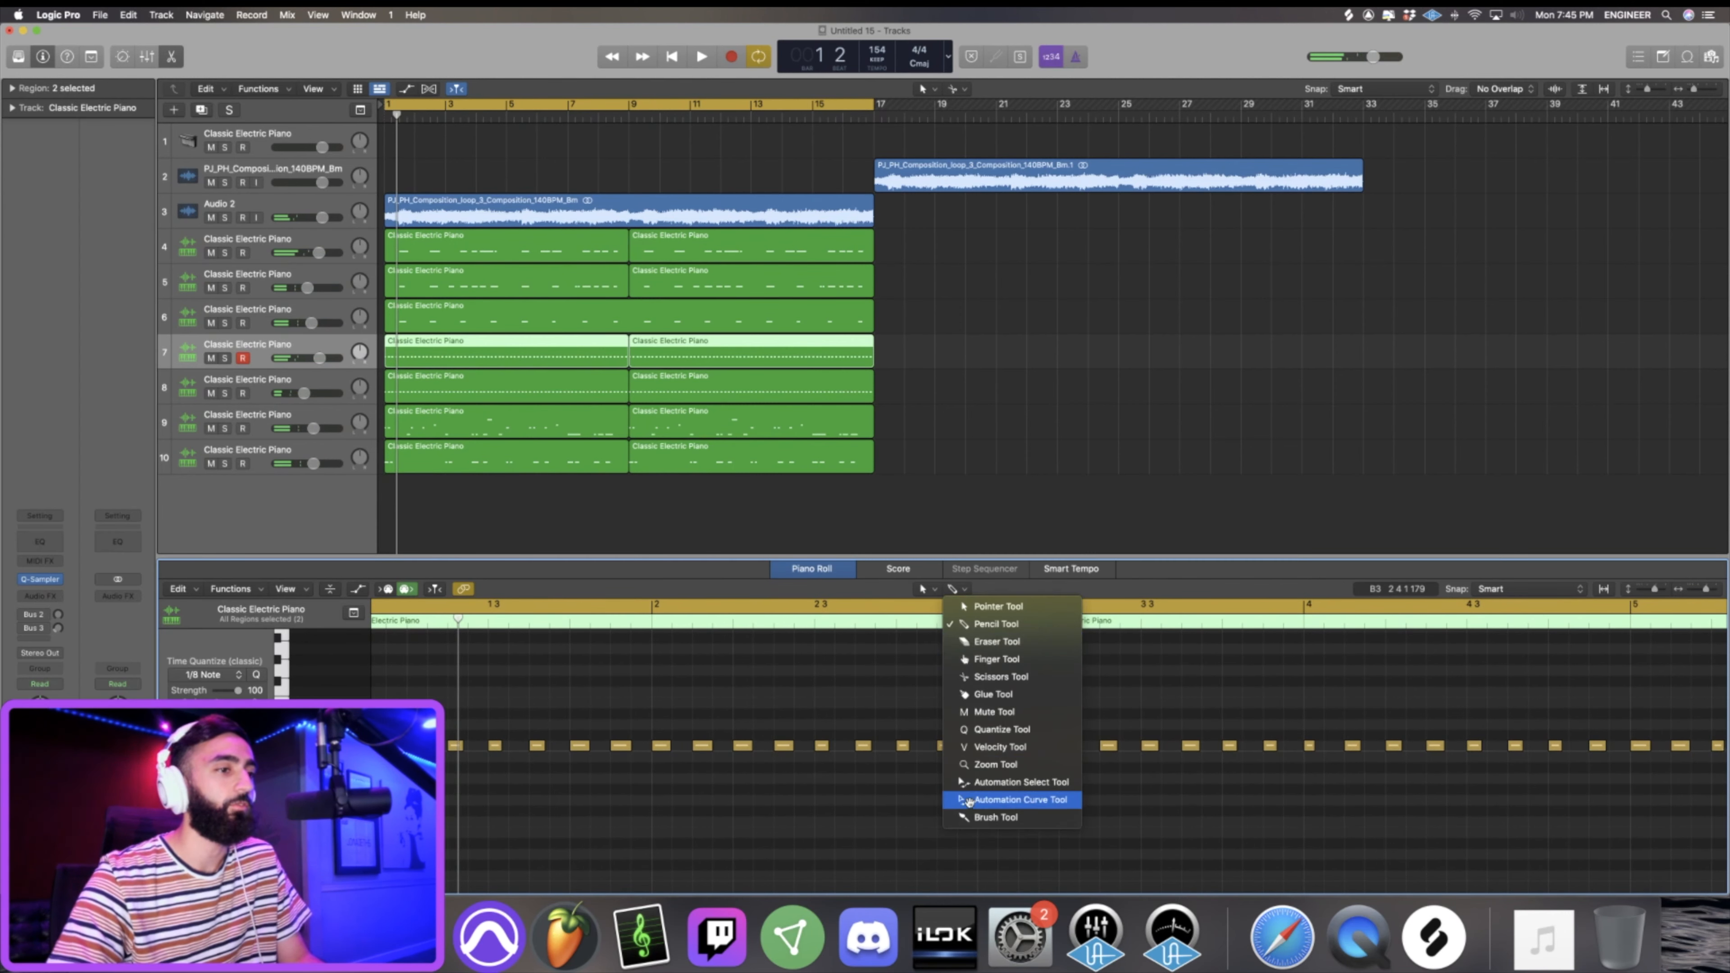
pyautogui.click(1008, 800)
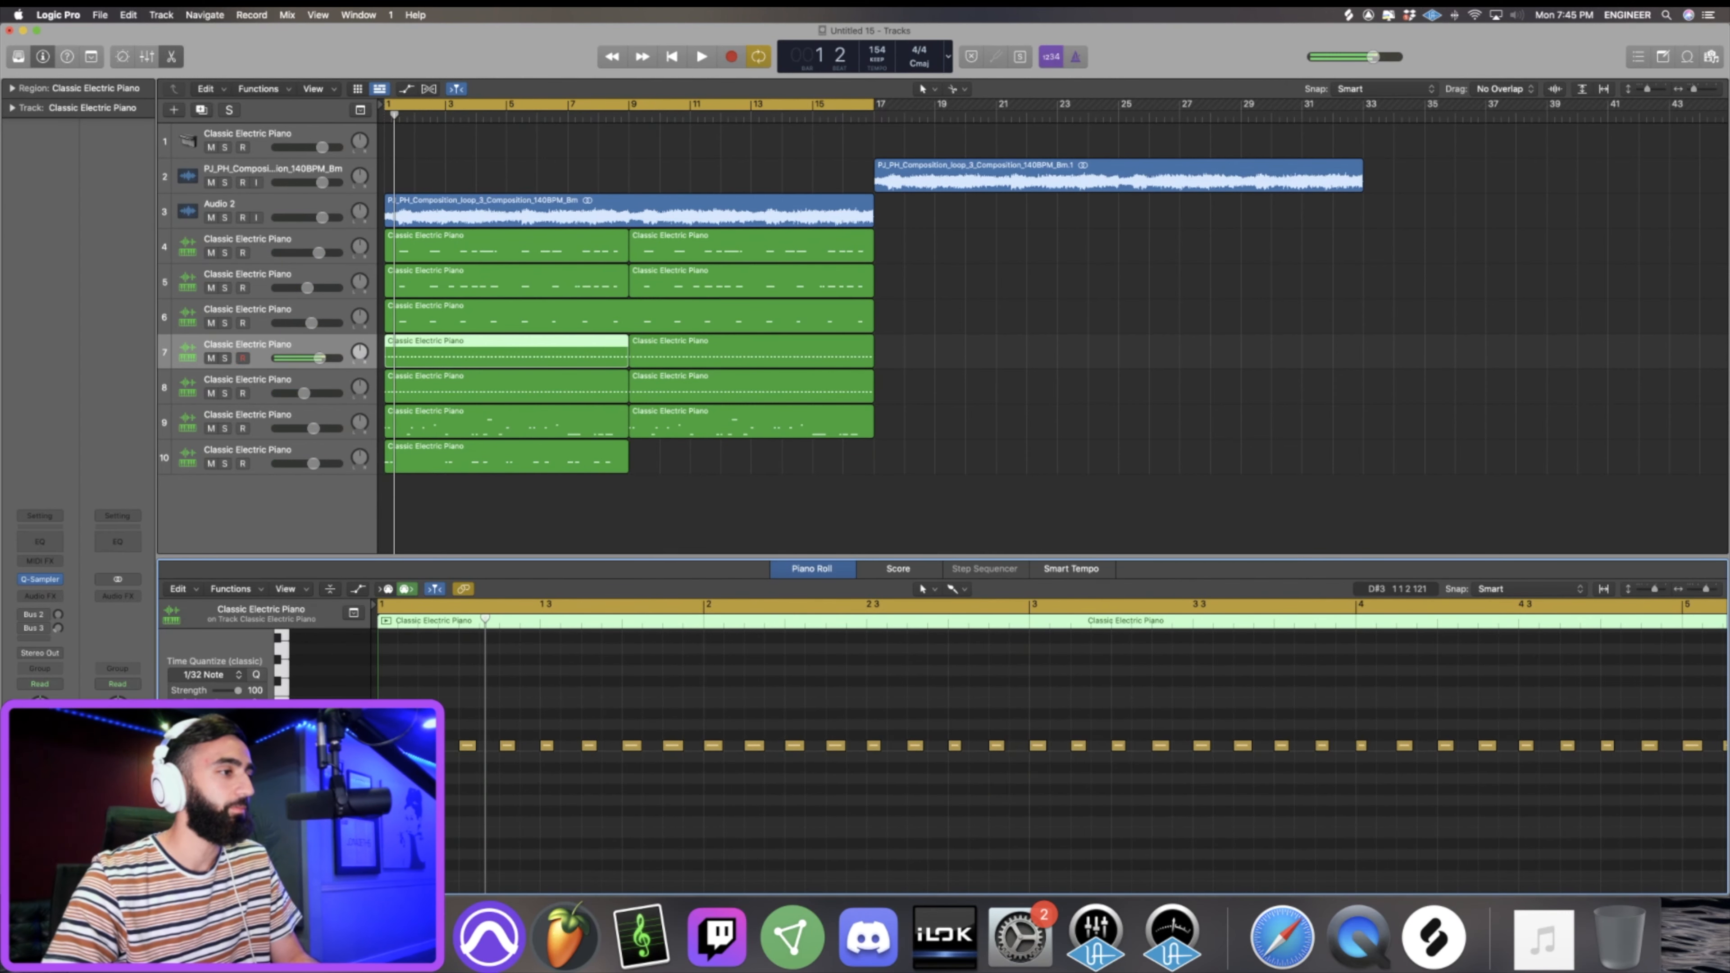
pyautogui.press('space')
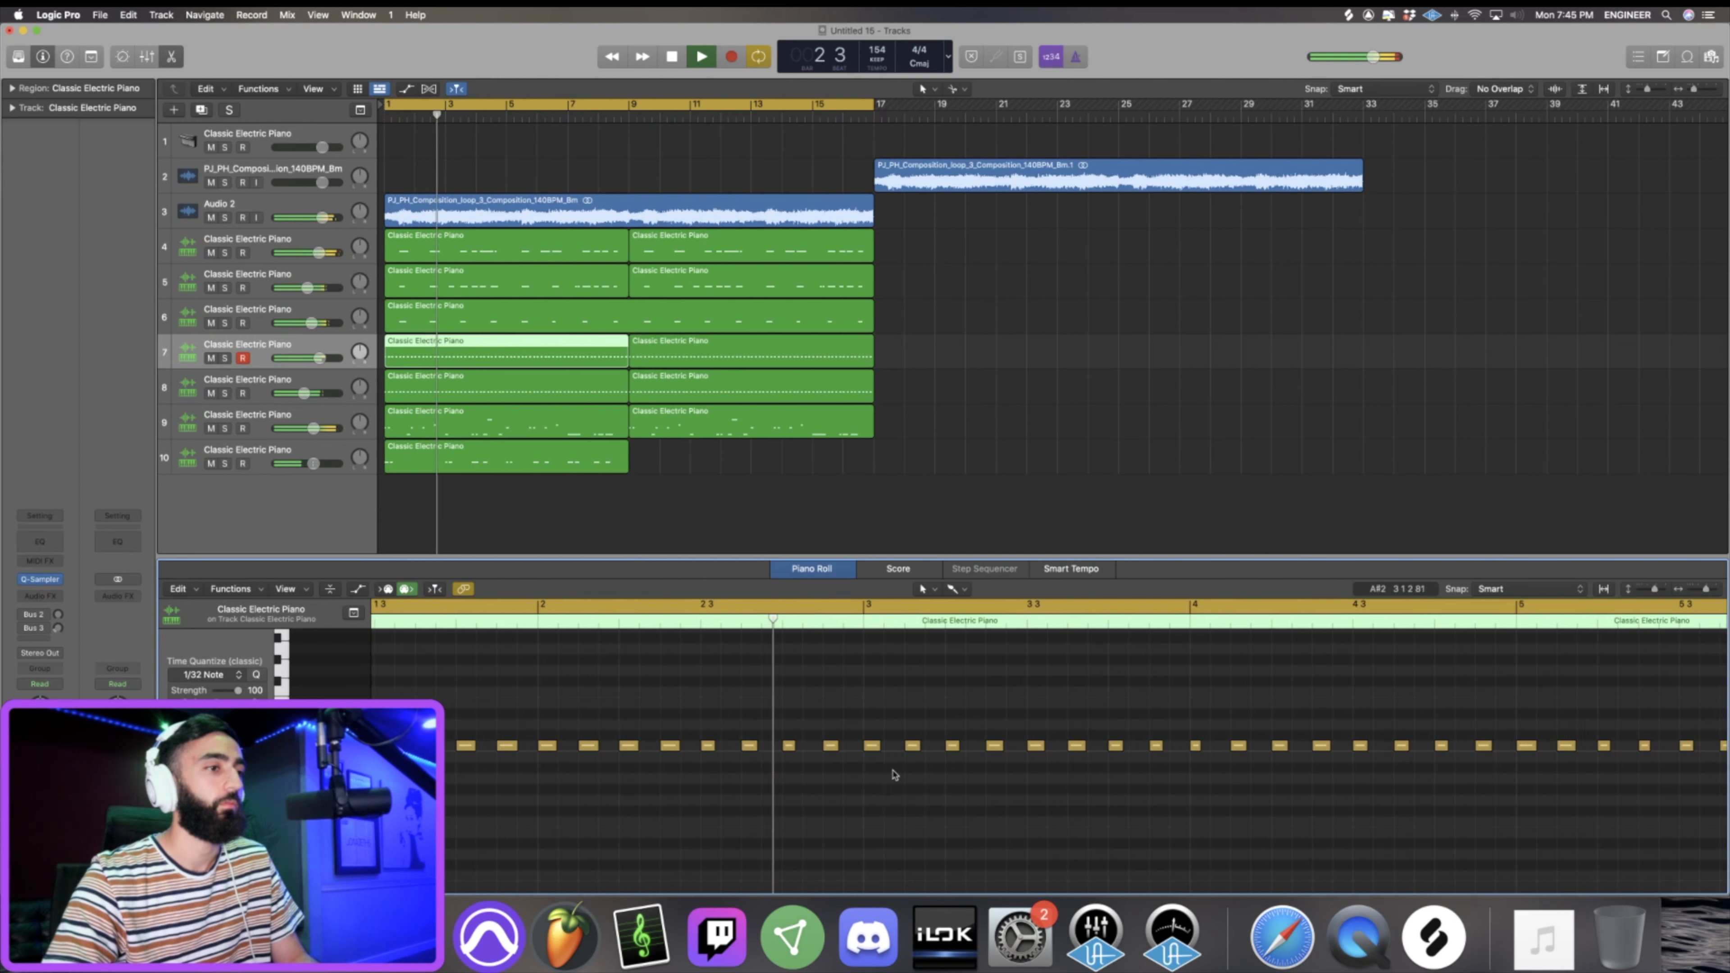
pyautogui.moveTo(910, 778); pyautogui.dragTo(953, 801)
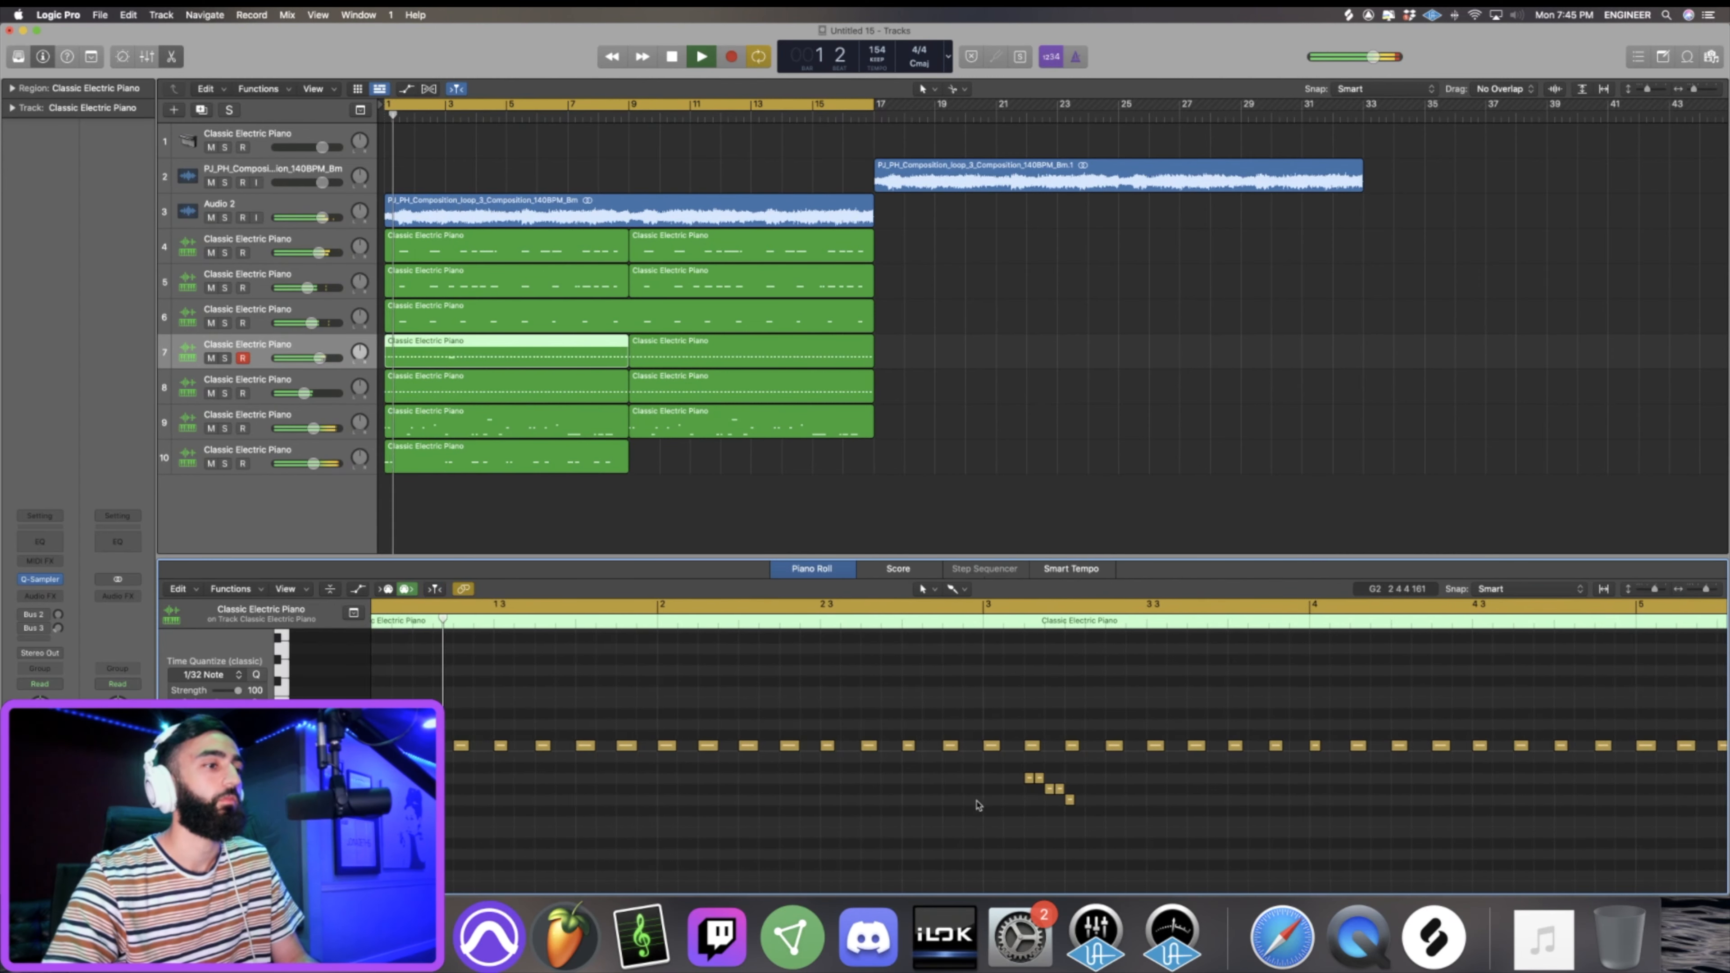
# Set the time quantize to 1/64 Note and paint a single-pitch hi-hat roll just after bar 4.
pyautogui.click(196, 673)
pyautogui.click(198, 687)
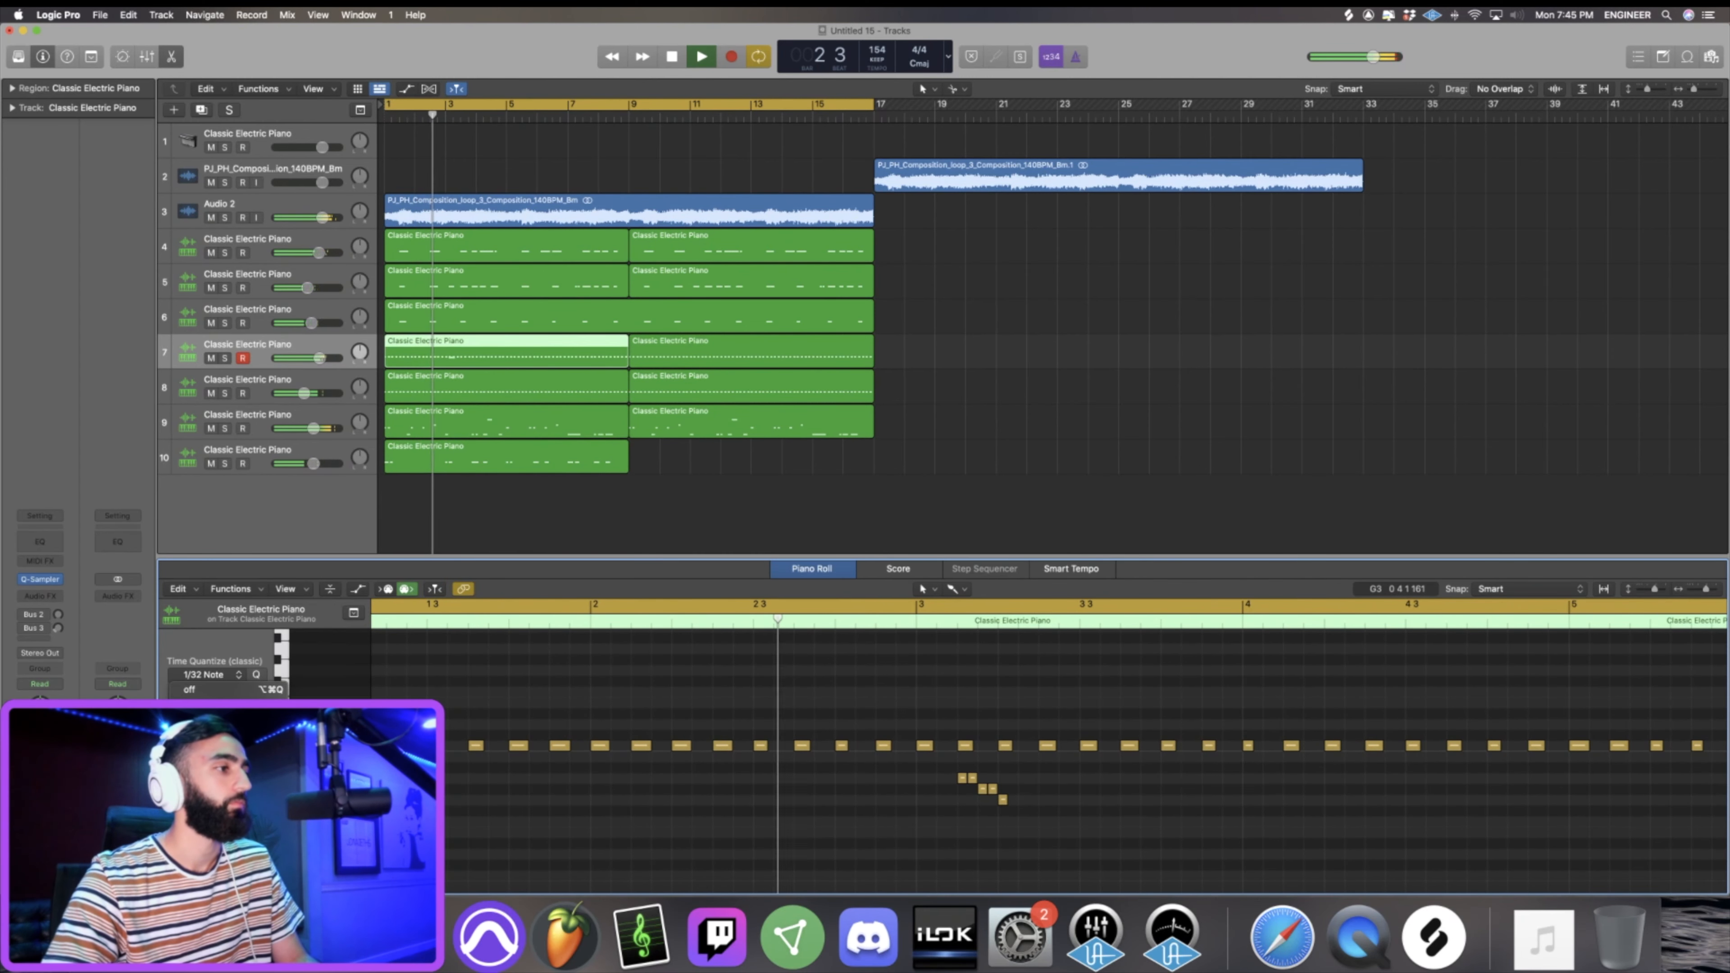
pyautogui.hscroll(4, 847, 794)
pyautogui.hscroll(8, 852, 798)
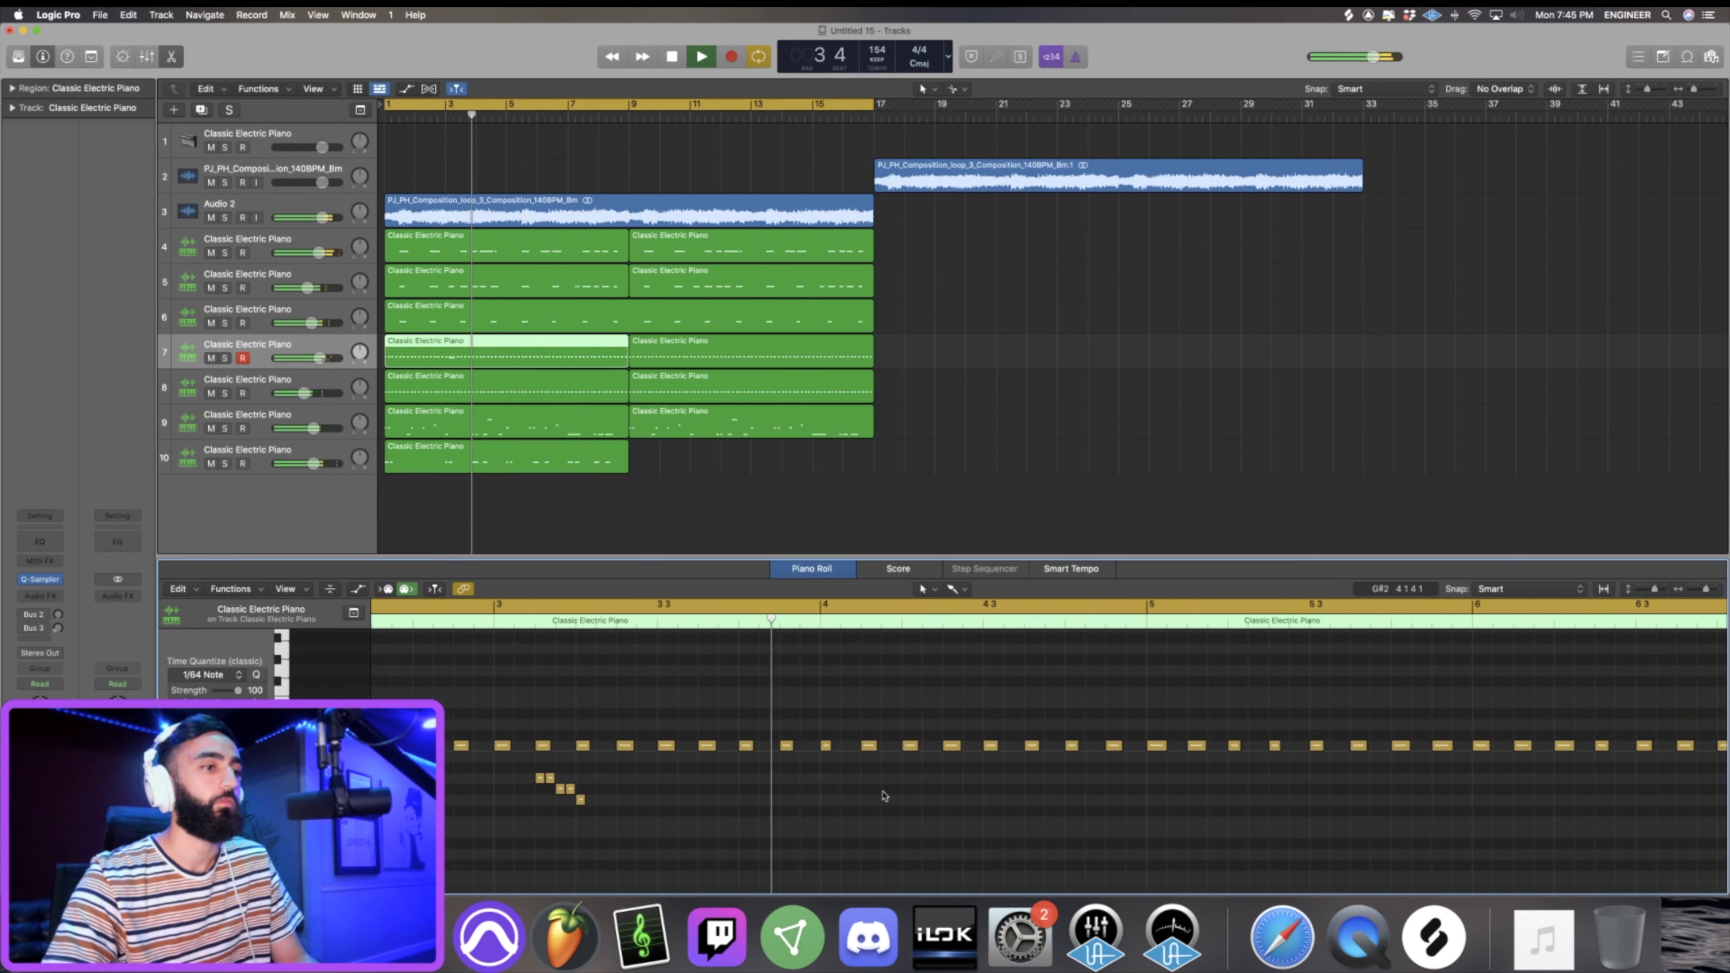
pyautogui.moveTo(905, 779); pyautogui.dragTo(968, 782)
# Play the beat from the start to audition both hi-hat rolls, selecting the regular hi-hat notes from bar 3 to bar 4.
pyautogui.press('space')
pyautogui.press('Return')
pyautogui.press('space')
pyautogui.press('space')
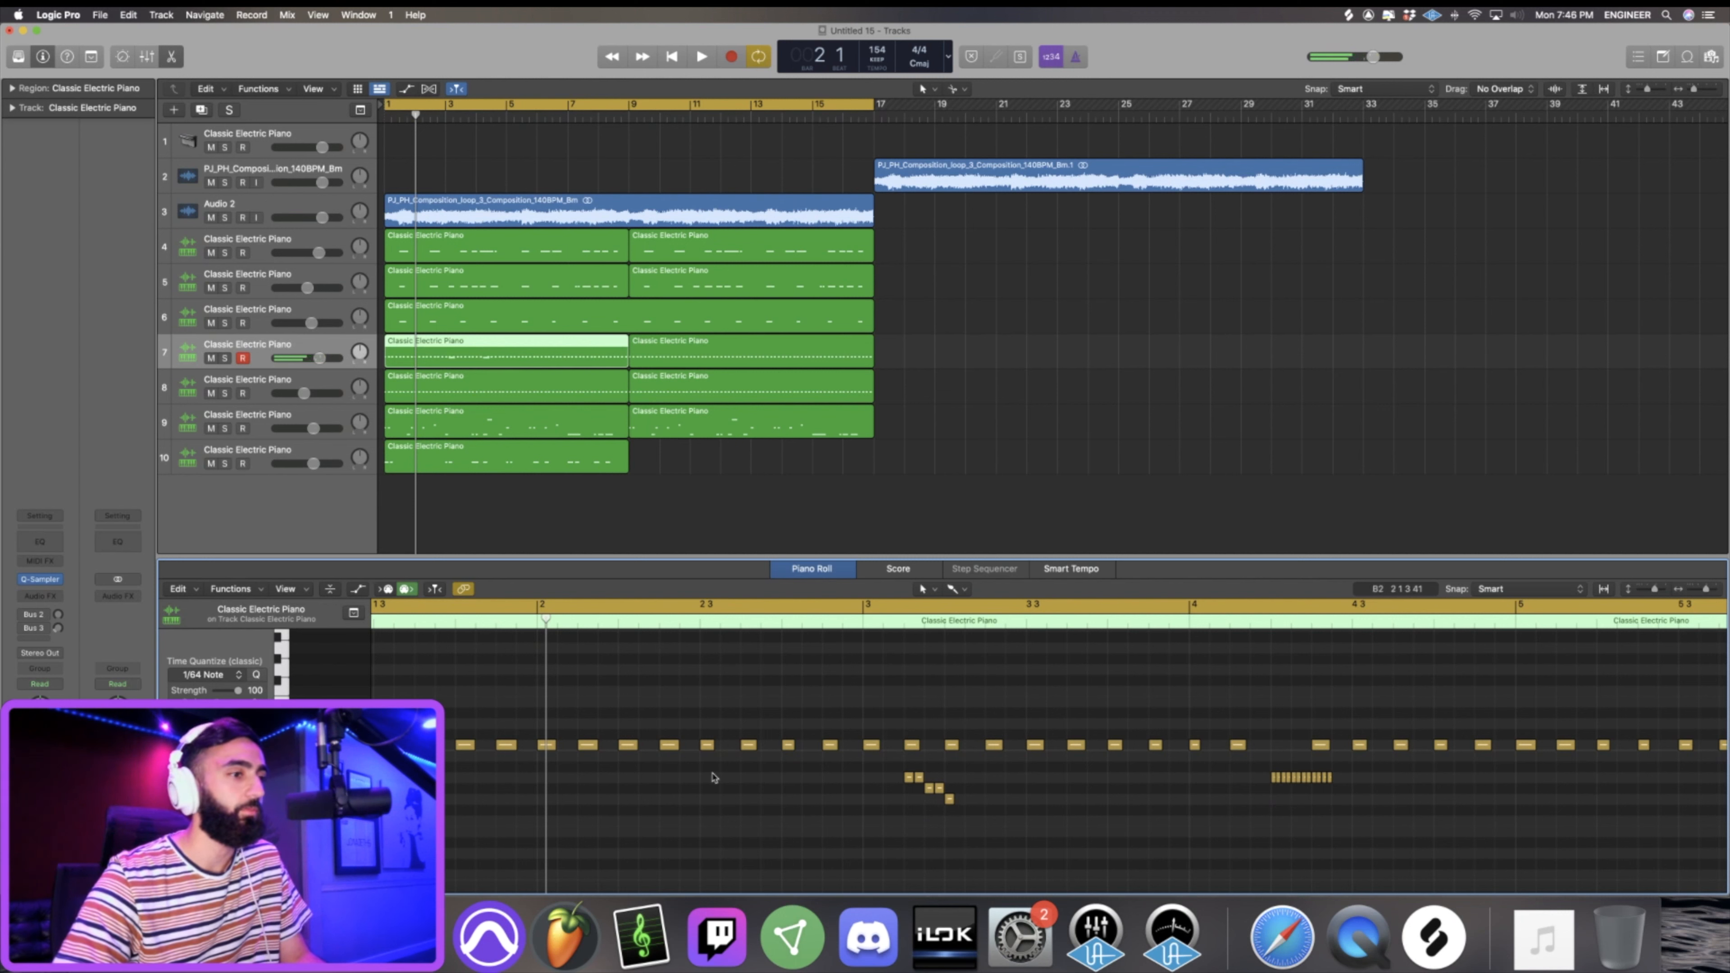
pyautogui.moveTo(987, 820); pyautogui.dragTo(1261, 758)
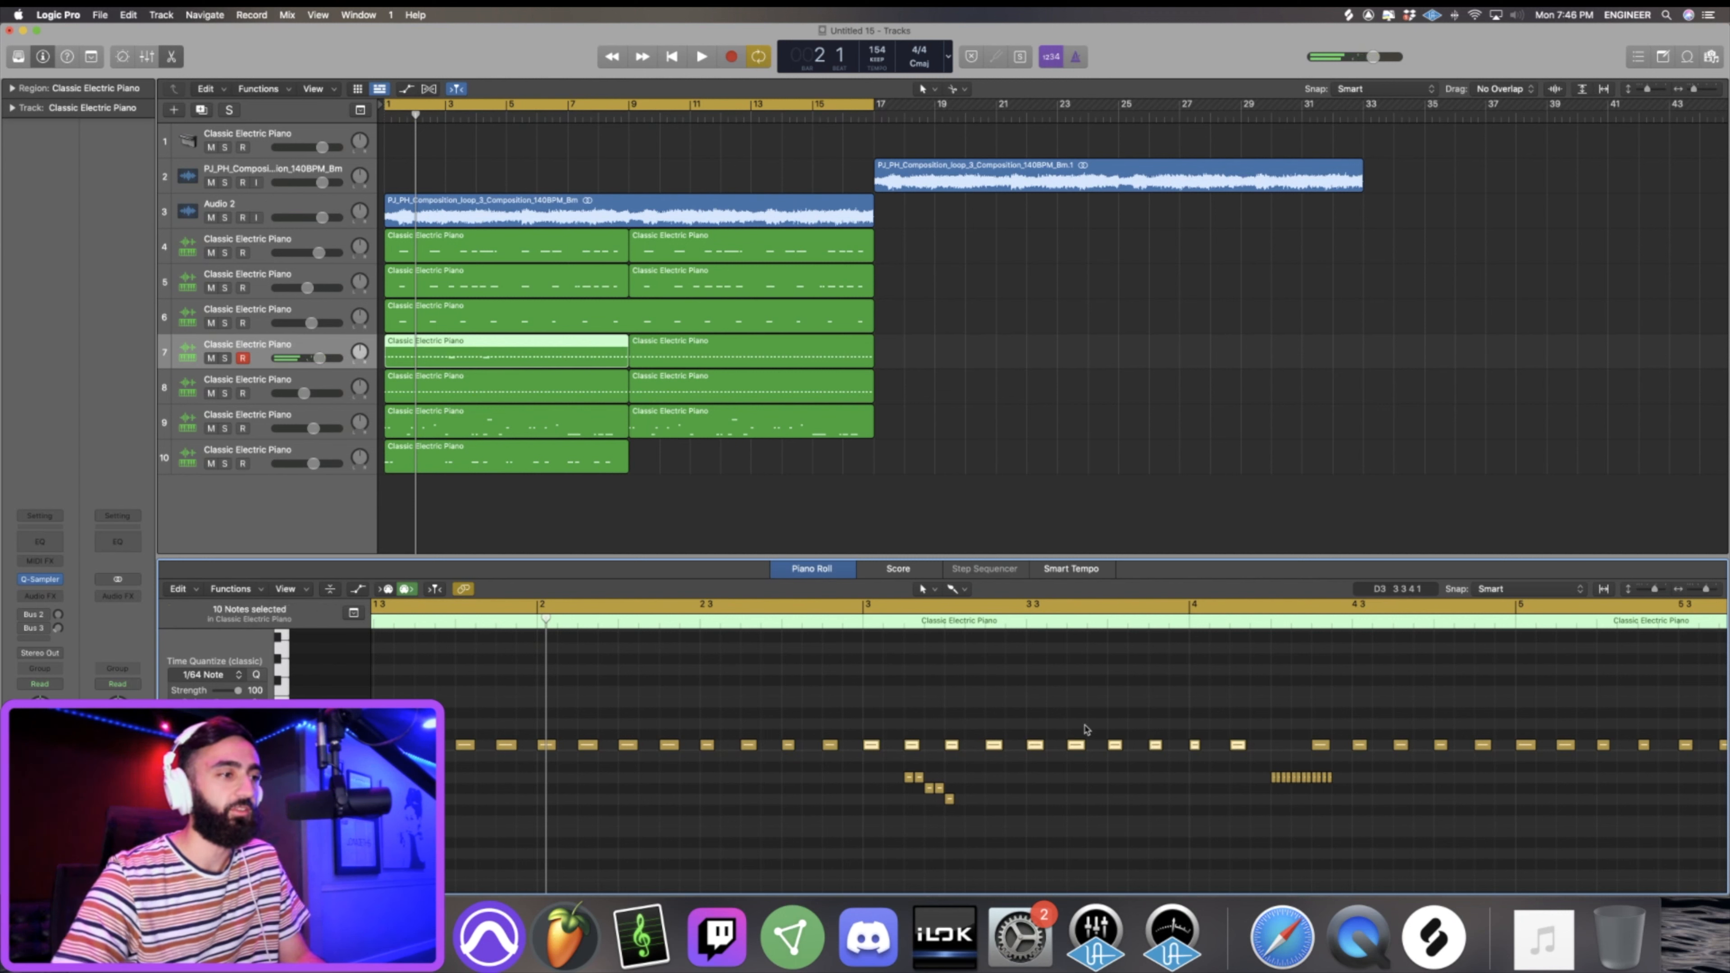
pyautogui.press('space')
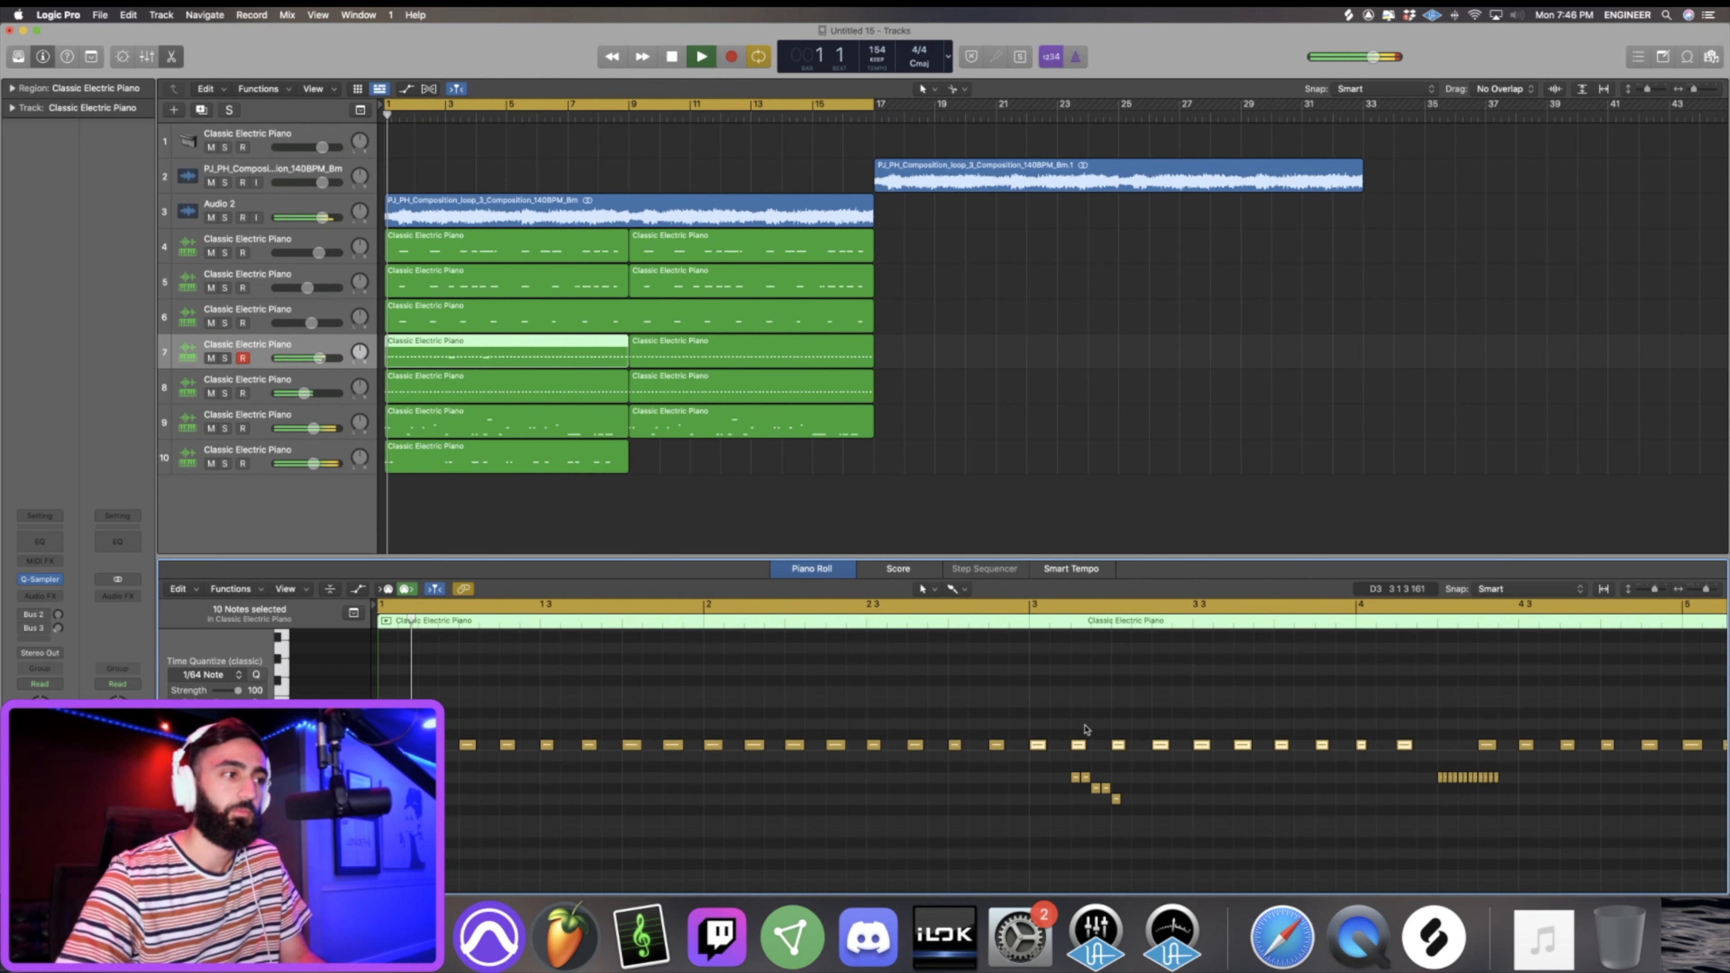
pyautogui.click(903, 709)
pyautogui.press('space')
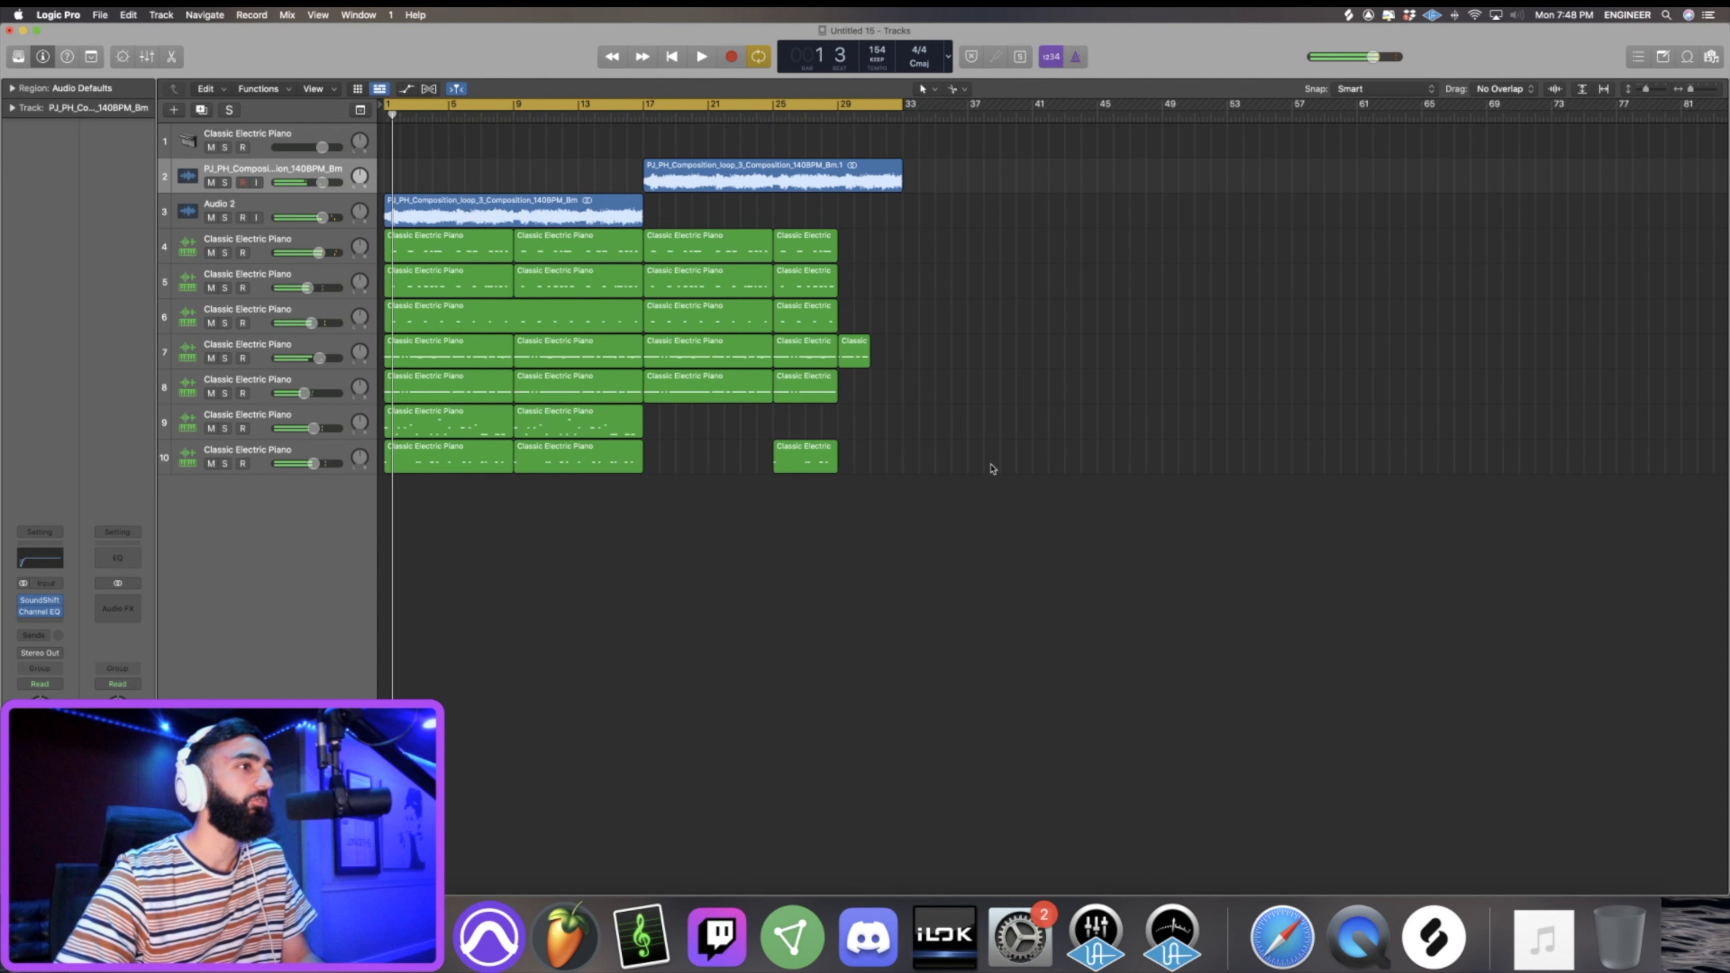
# Extend the arrangement by copying the track 3 audio loop along the timeline, giving an intro at bar 41 before the full beat at bar 57.
pyautogui.moveTo(997, 497); pyautogui.dragTo(412, 125)
pyautogui.click(558, 153)
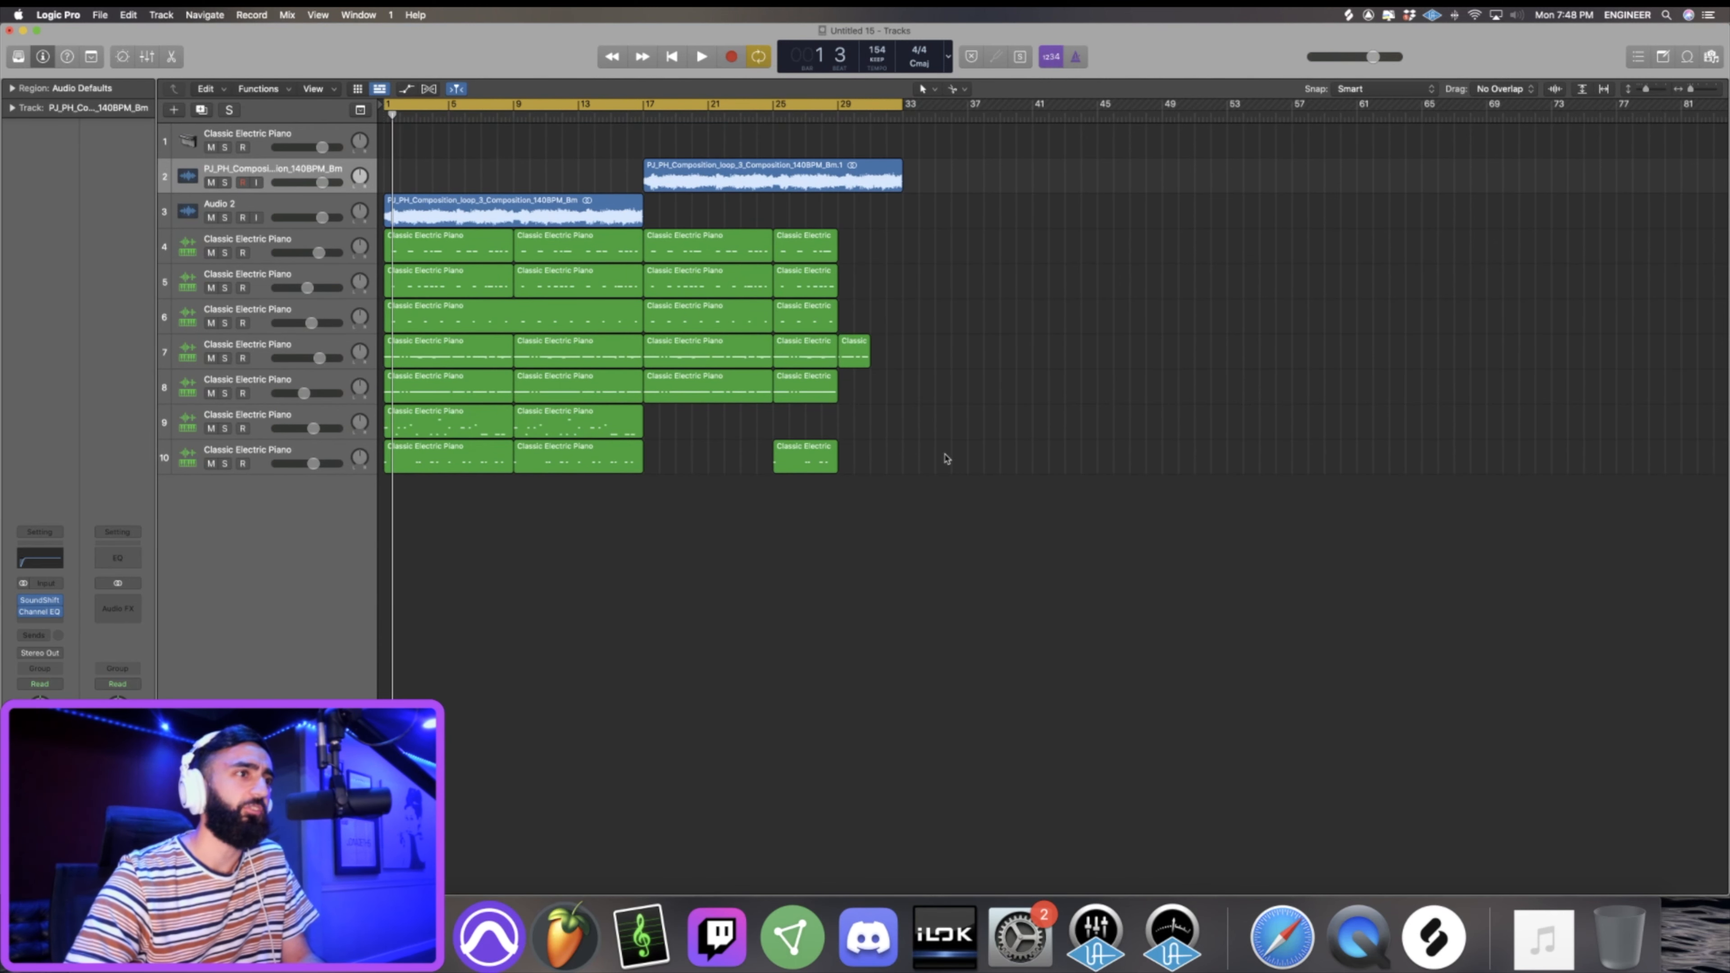
pyautogui.scroll(-3, 637, 242)
pyautogui.moveTo(455, 217); pyautogui.dragTo(898, 222)
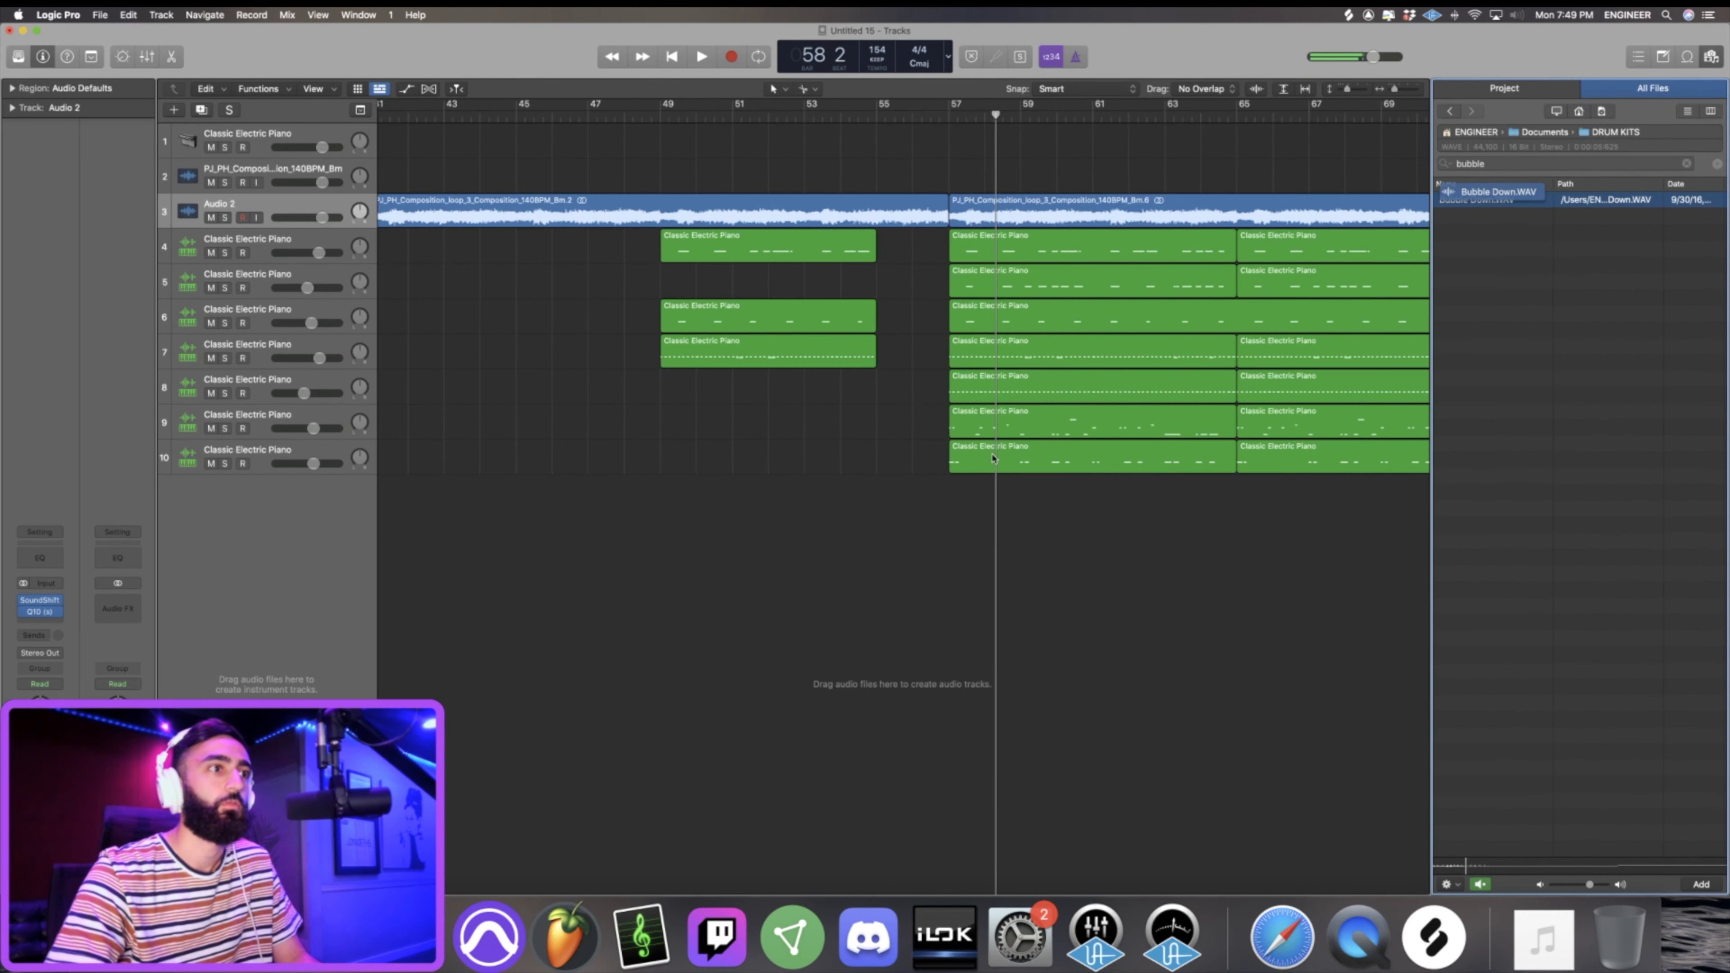
# Add the Bubble Down.WAV sample on a new track at bar 55 so it leads into the full beat at bar 57.
pyautogui.moveTo(1477, 199); pyautogui.dragTo(879, 505)
pyautogui.moveTo(878, 505); pyautogui.dragTo(879, 504)
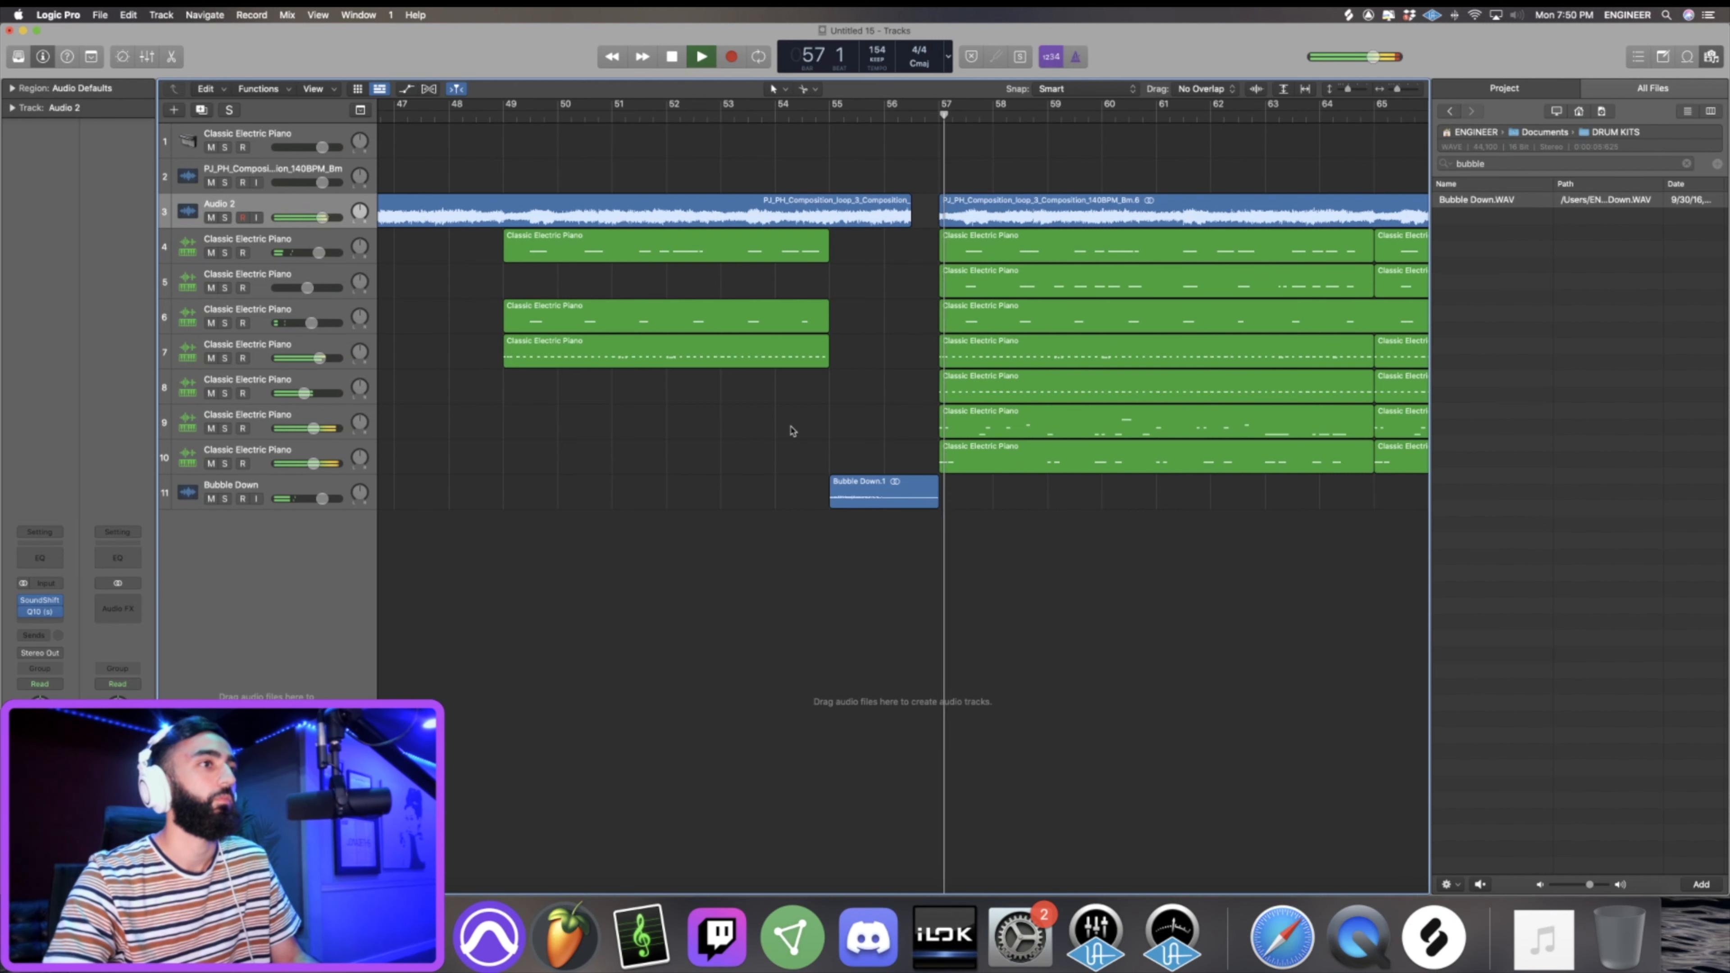
pyautogui.press('super+Left')
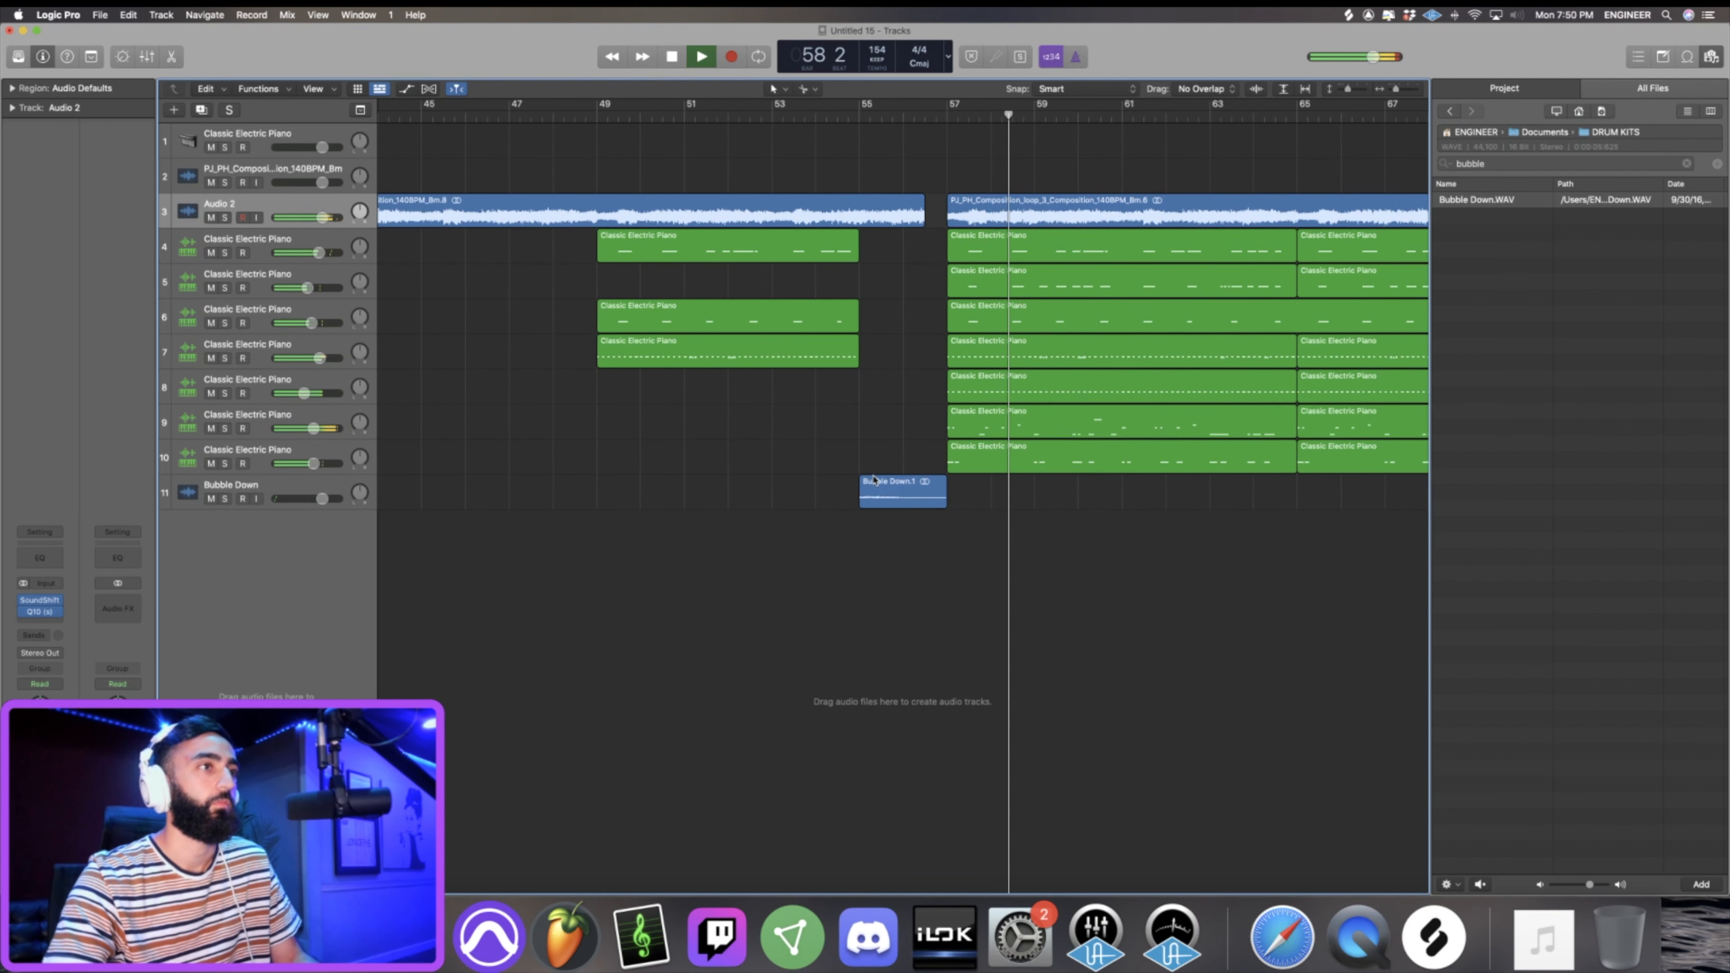
pyautogui.press('super+Right')
pyautogui.press('super+Right')
pyautogui.click(724, 494)
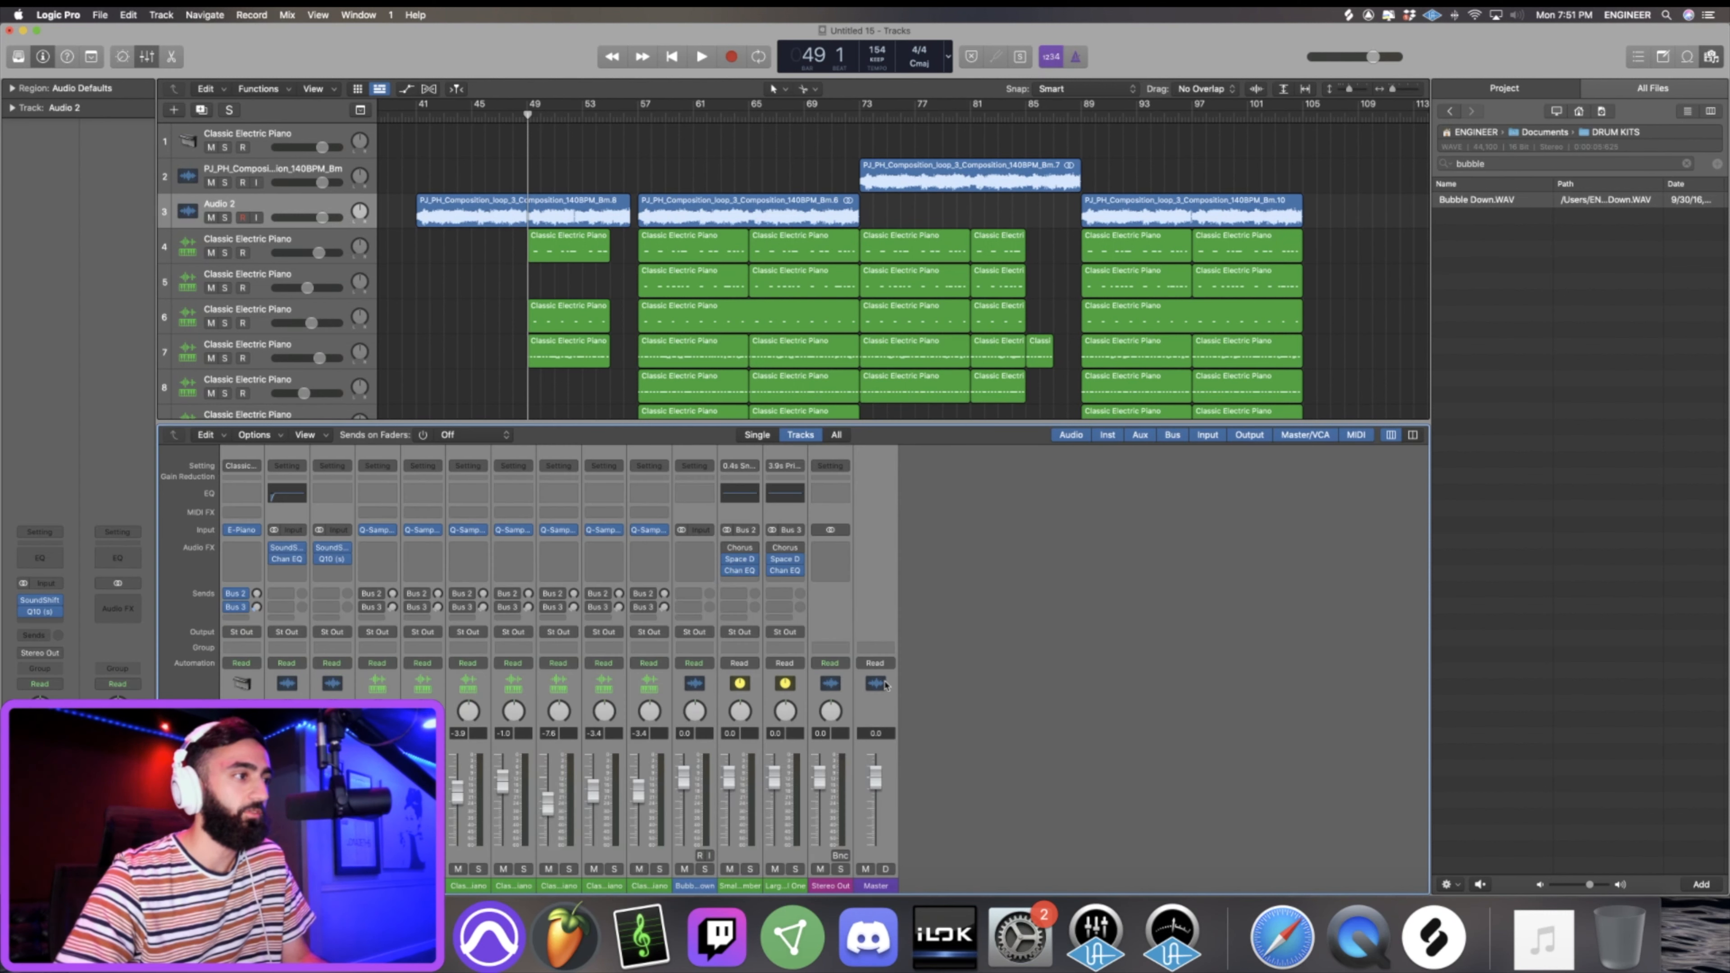
# Select the mixer channels together and lower their faders, bringing Bubble Down to -11.6 dB, then play the mix.
pyautogui.moveTo(881, 686); pyautogui.dragTo(759, 690)
pyautogui.moveTo(685, 777); pyautogui.dragTo(685, 813)
pyautogui.press('space')
# Insert Ozone 9 Elements in stereo on the Stereo Out and cut its Baxandall Bass EQ band by about 6.7 dB.
pyautogui.click(830, 553)
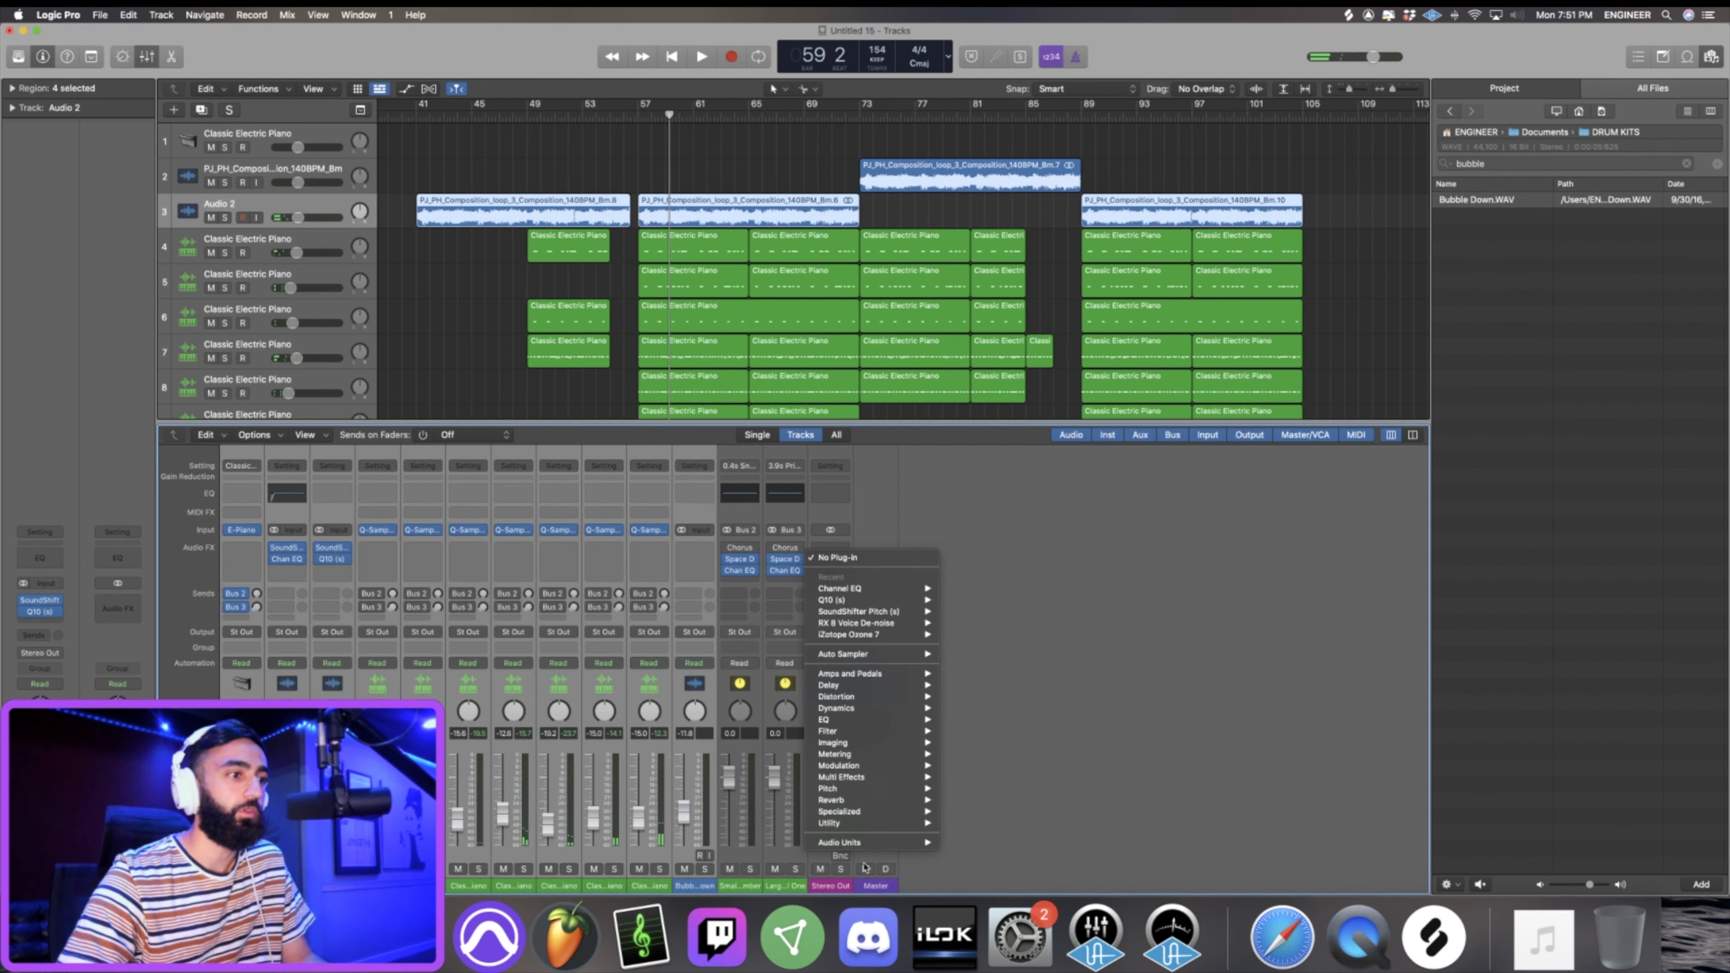
pyautogui.moveTo(851, 844)
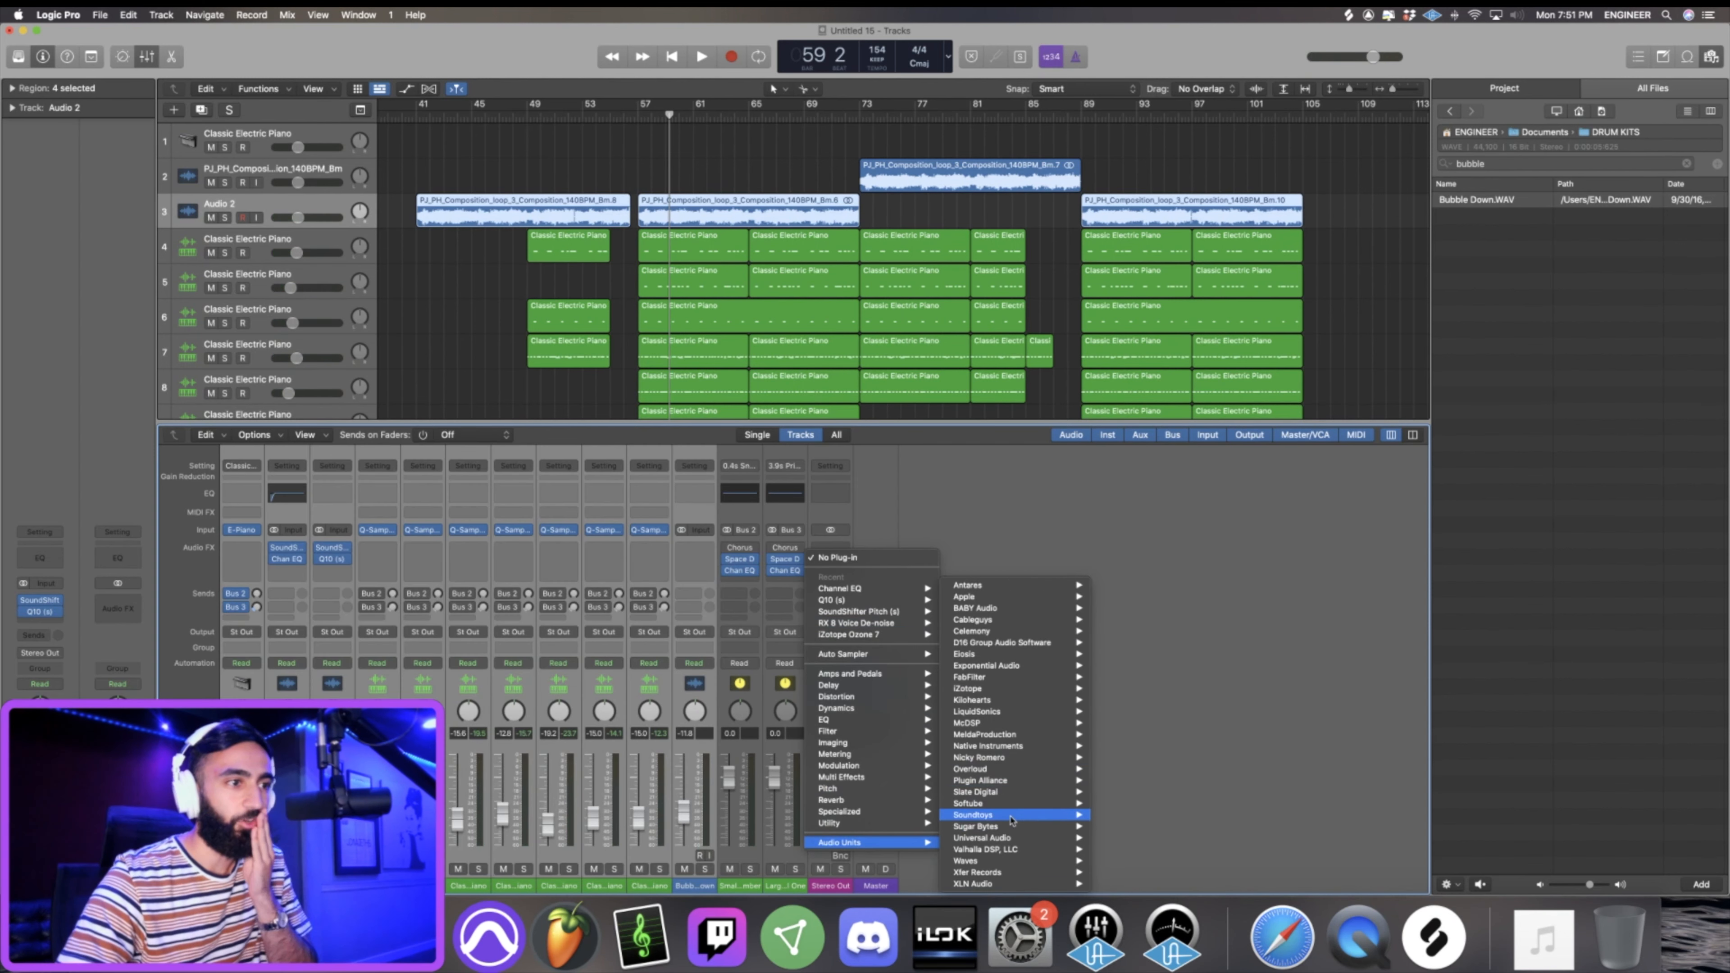
pyautogui.moveTo(988, 689)
pyautogui.moveTo(1158, 735)
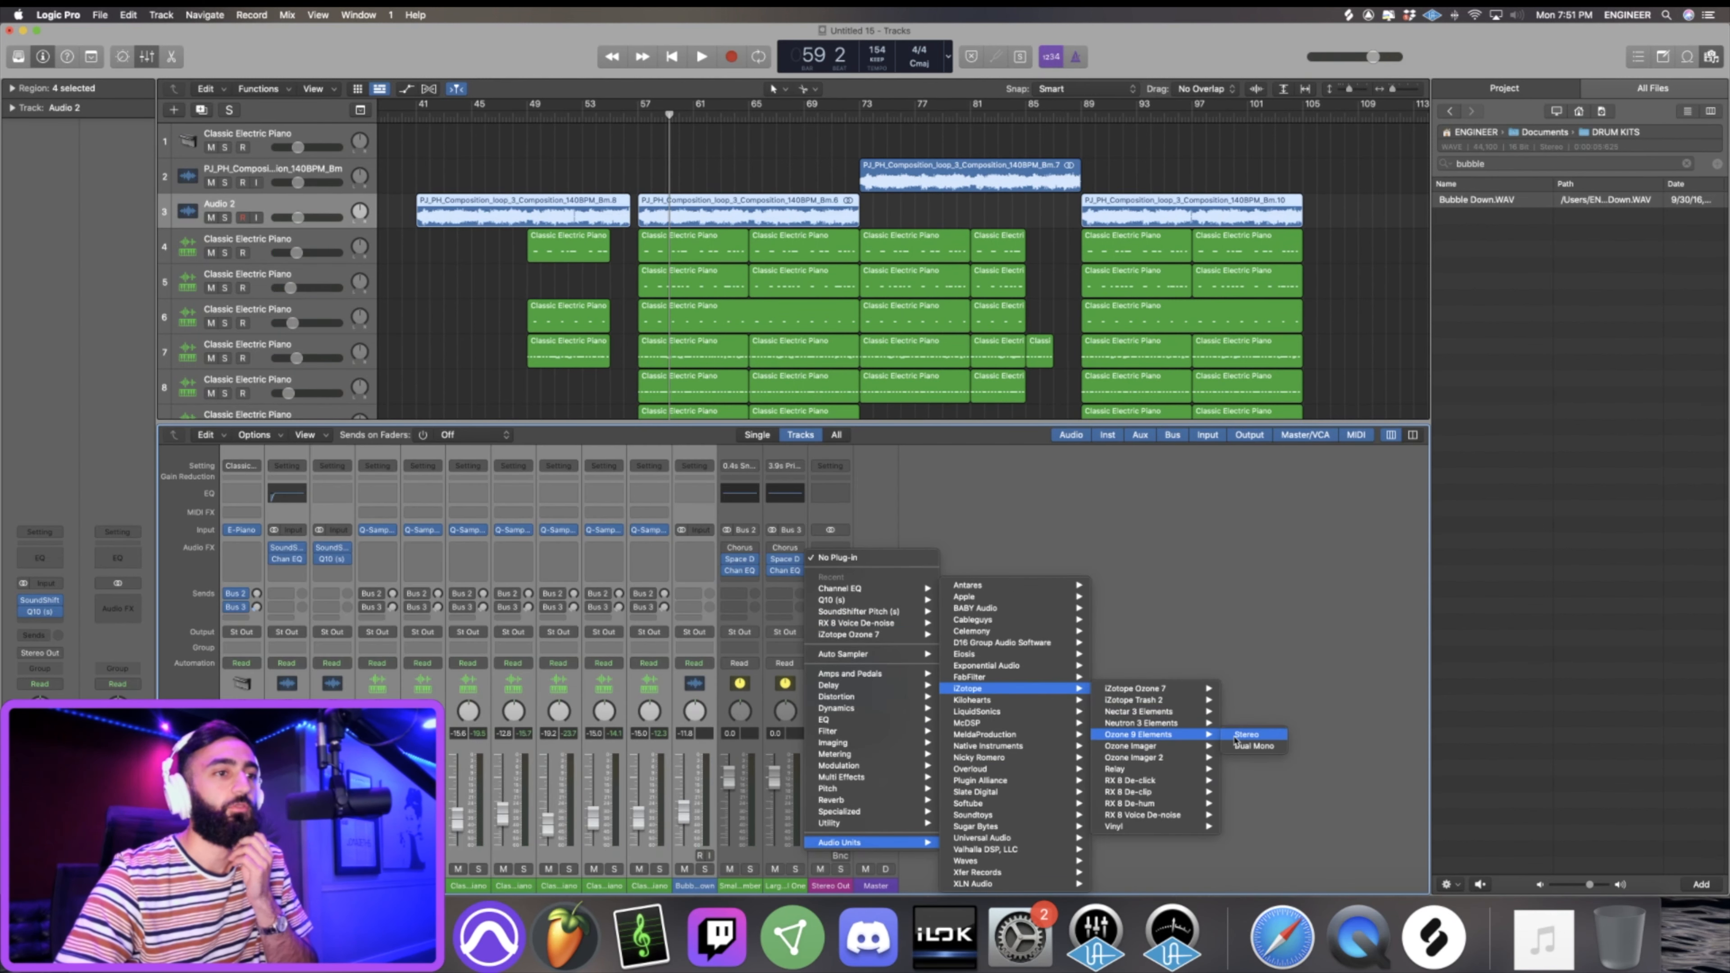
pyautogui.click(1248, 736)
pyautogui.press('space')
pyautogui.moveTo(624, 468); pyautogui.dragTo(625, 572)
# Insert the Weiss MM-1 Mastering Maximizer on the Stereo Out below Ozone 9 Elements.
pyautogui.click(118, 612)
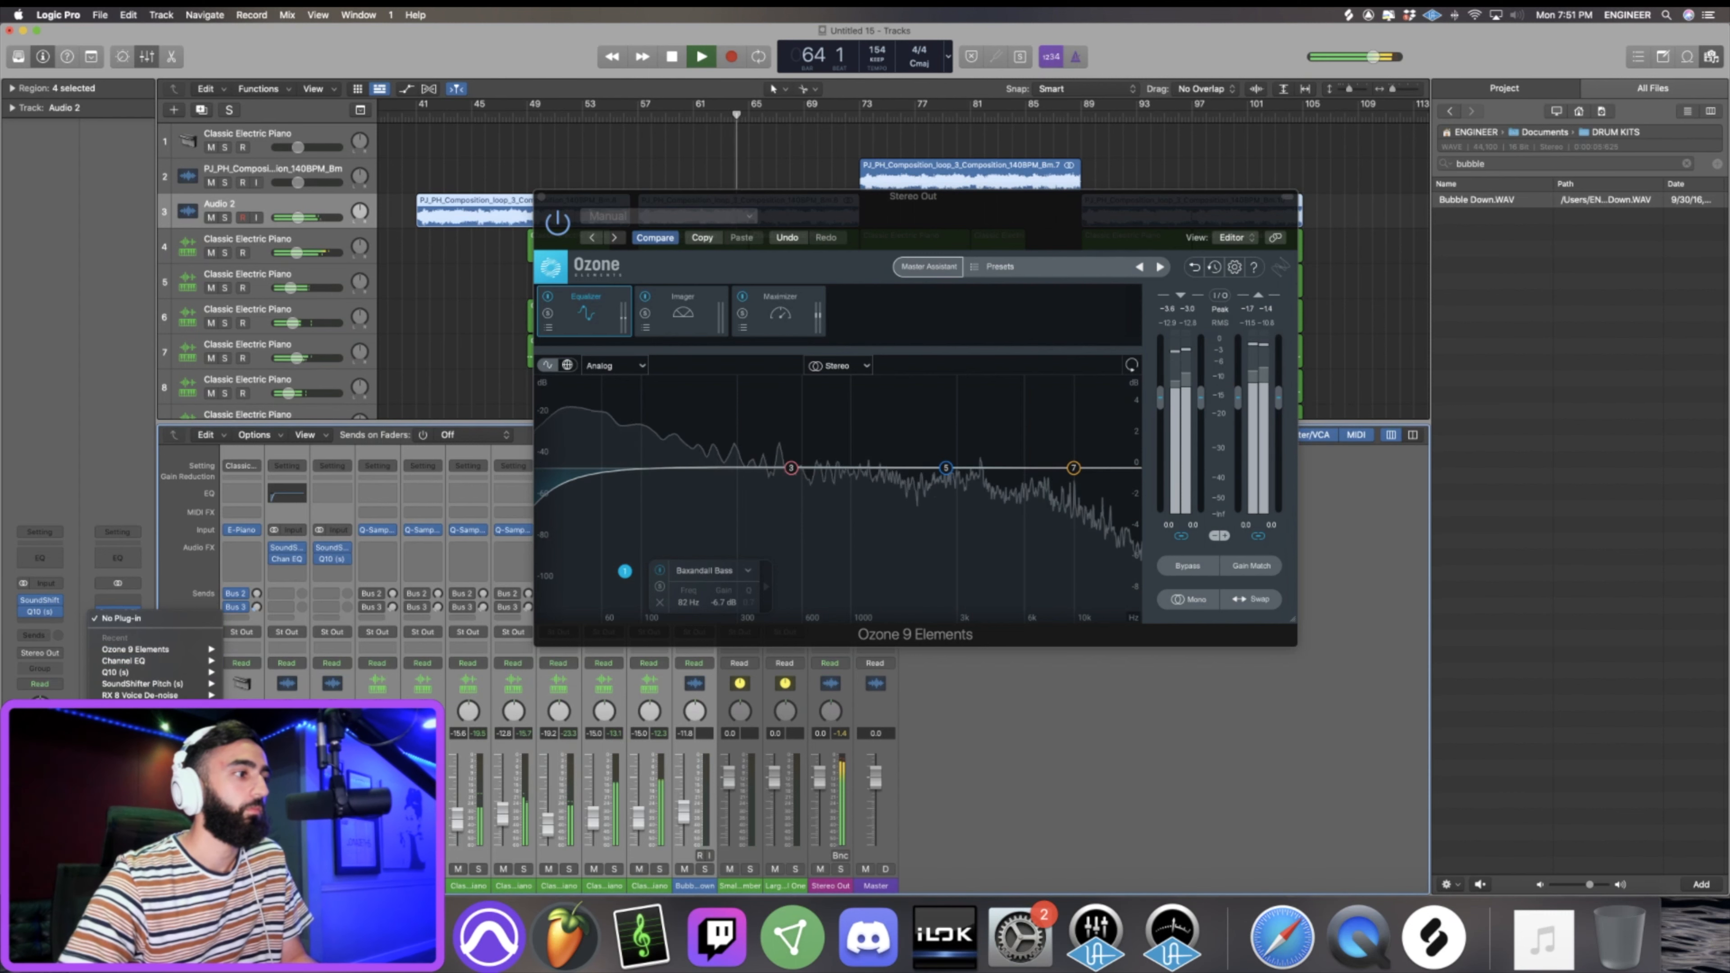
pyautogui.moveTo(143, 884)
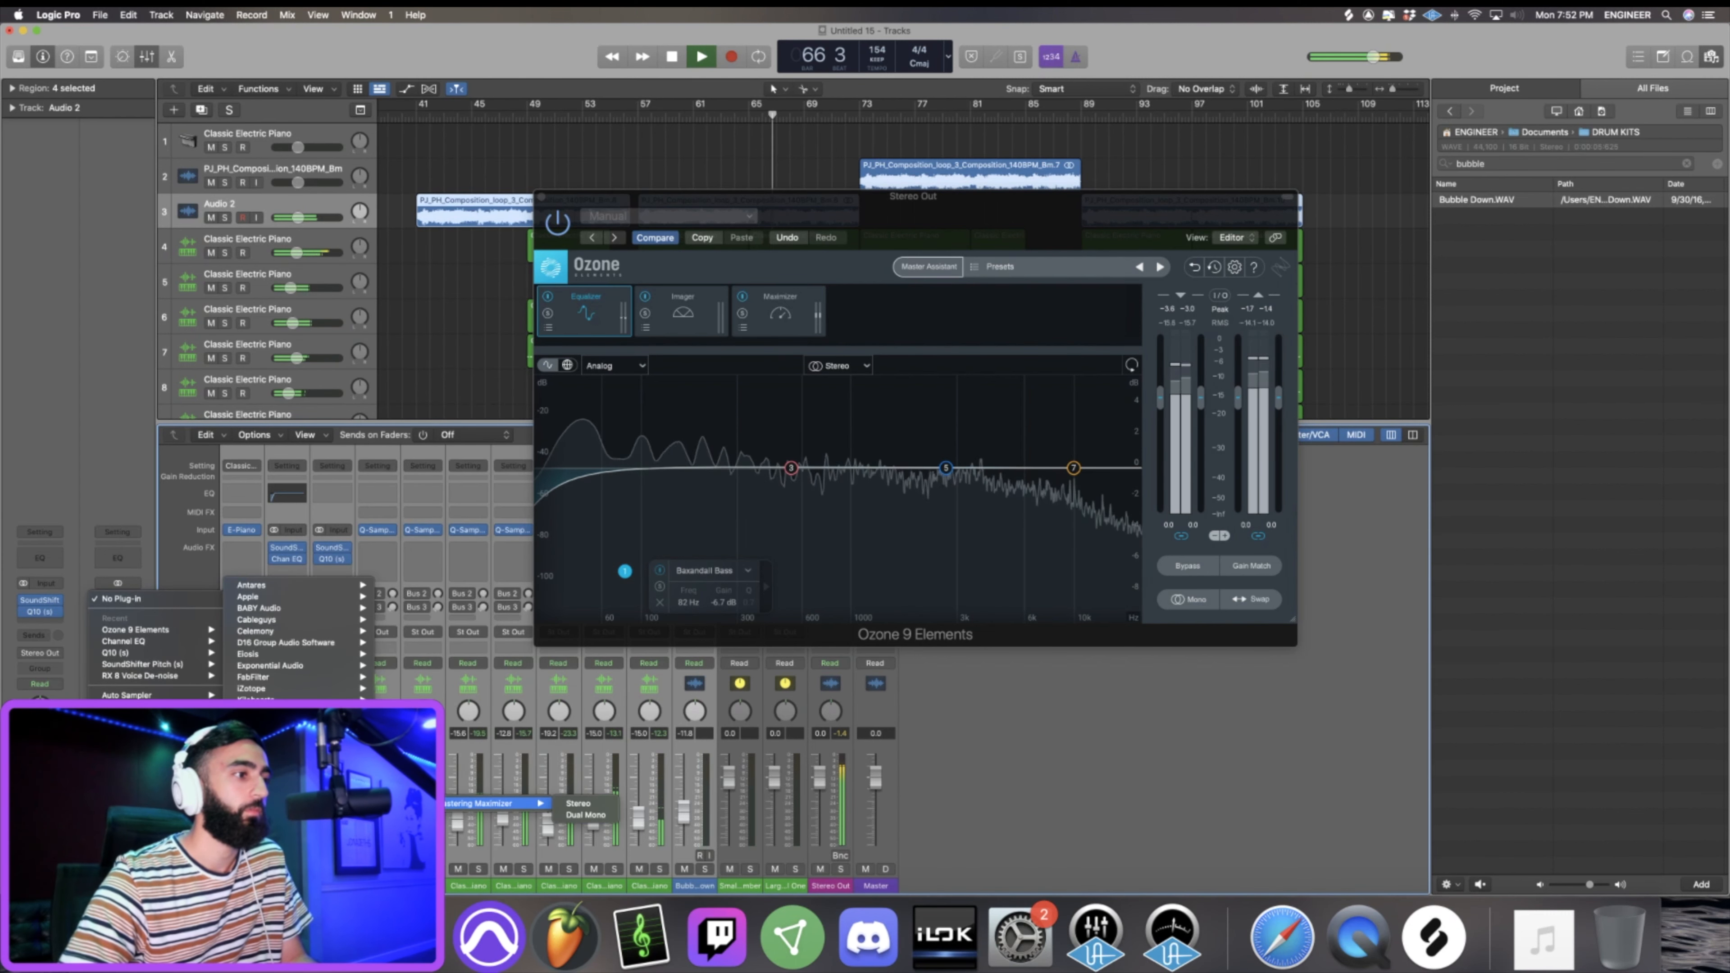
pyautogui.click(565, 805)
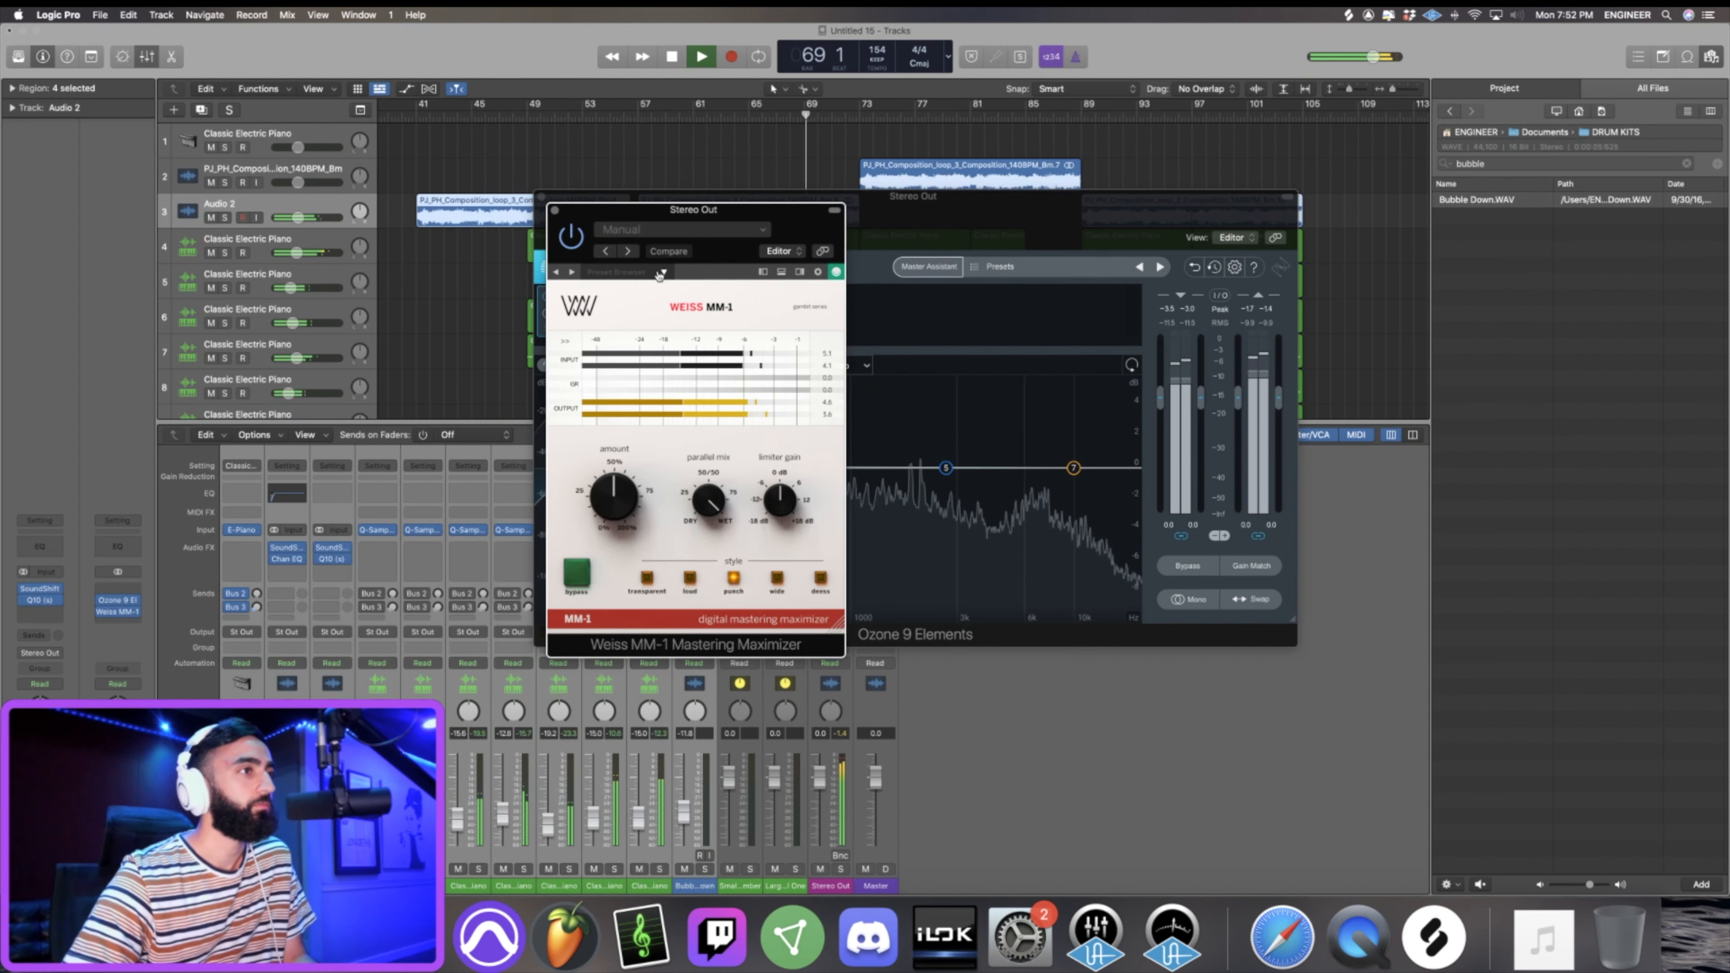
# Try two entries from the Weiss MM-1 preset list, keep the second one and move the plug-in window aside.
pyautogui.click(664, 273)
pyautogui.click(693, 292)
pyautogui.press('space')
pyautogui.click(664, 272)
pyautogui.click(693, 313)
pyautogui.moveTo(654, 213); pyautogui.dragTo(924, 231)
pyautogui.press('space')
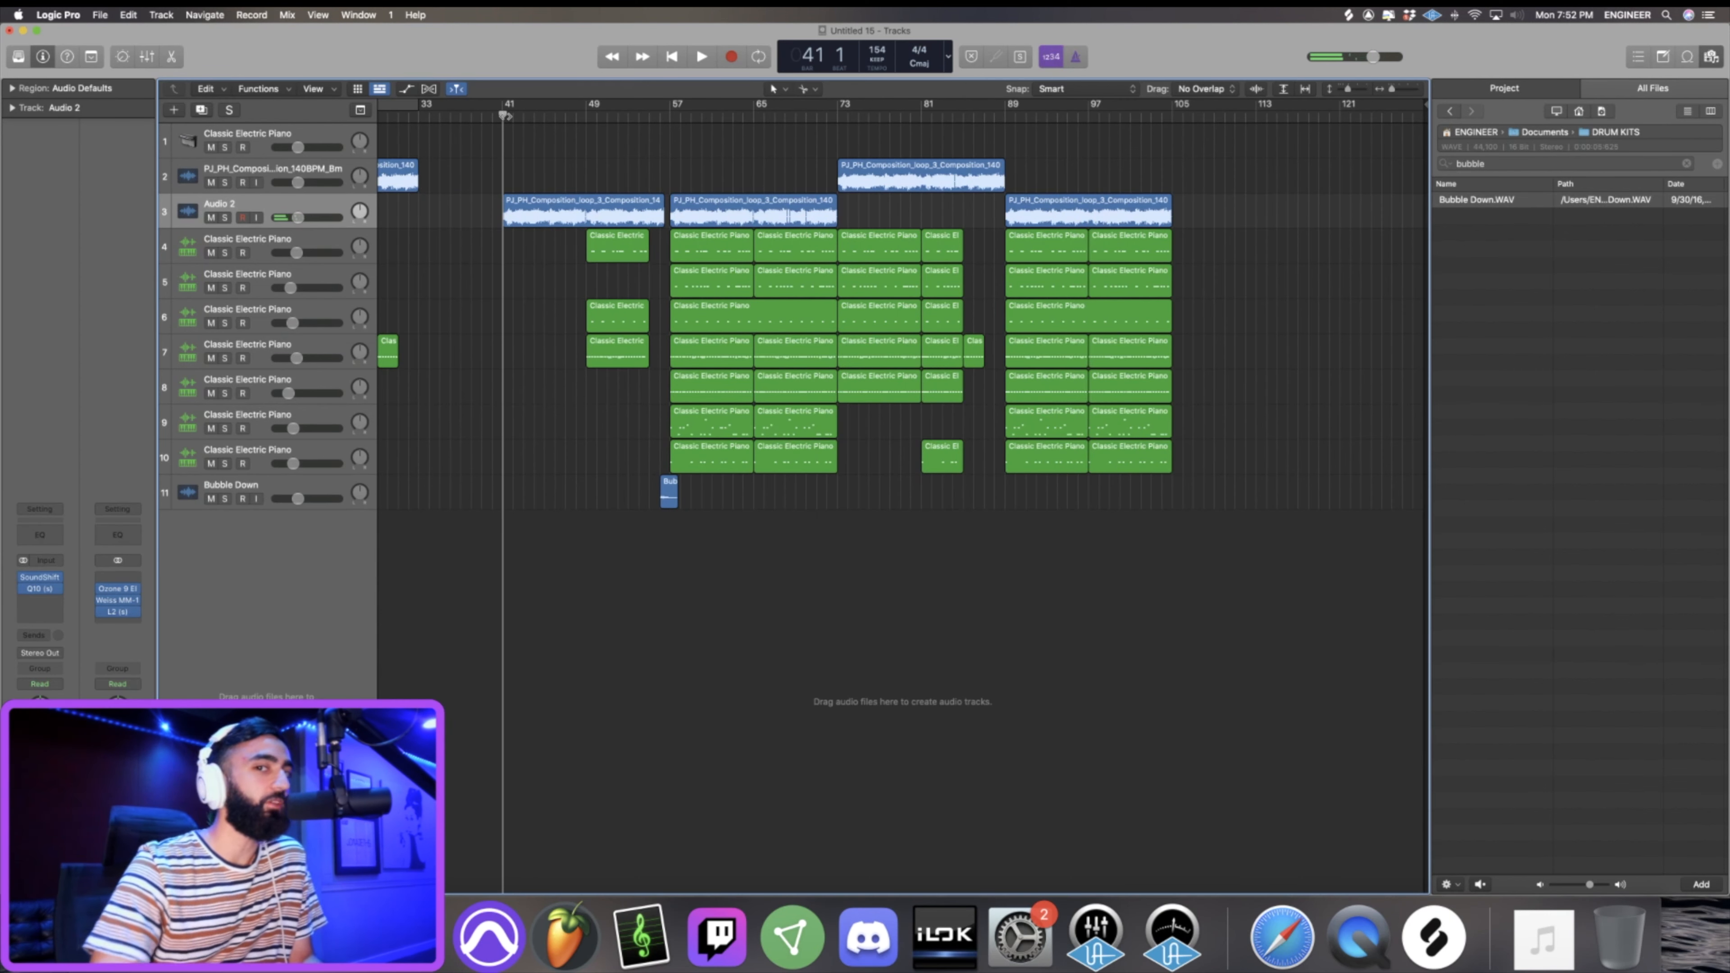
# Play the arrangement from bar 41, hide the file browser and insert a Channel EQ first in the Stereo Out chain.
pyautogui.press('space')
pyautogui.press('f')
pyautogui.press('super+Right')
pyautogui.hscroll(5, 1152, 382)
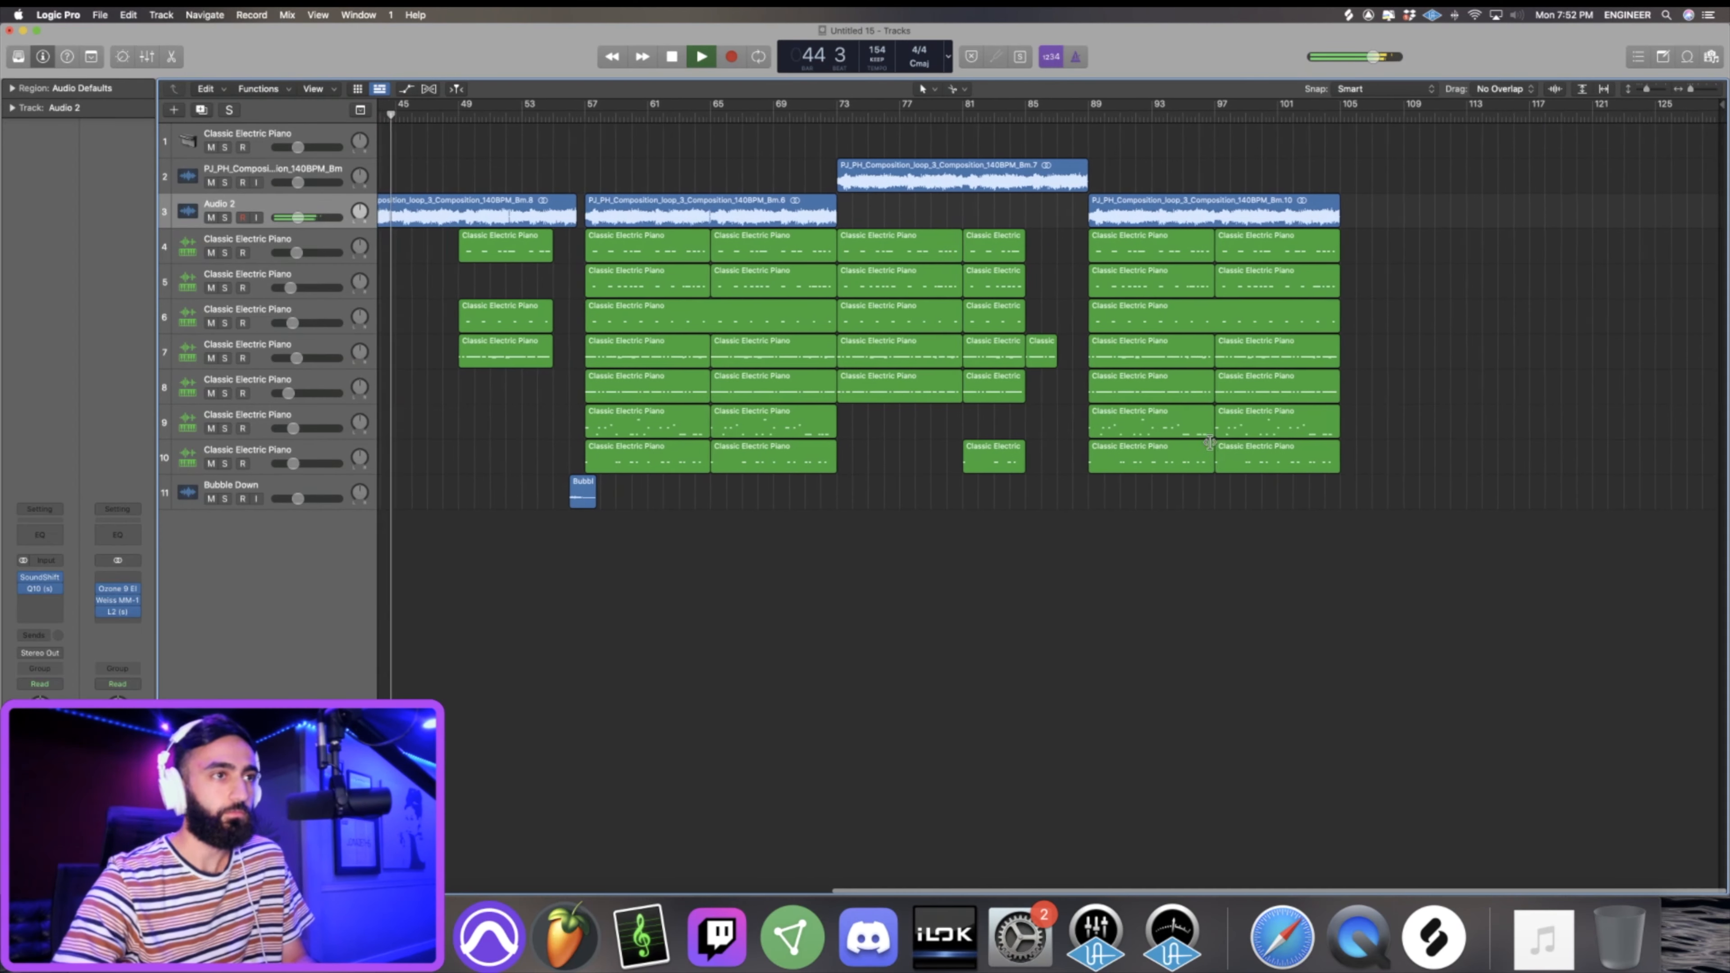
pyautogui.click(118, 535)
pyautogui.click(1105, 263)
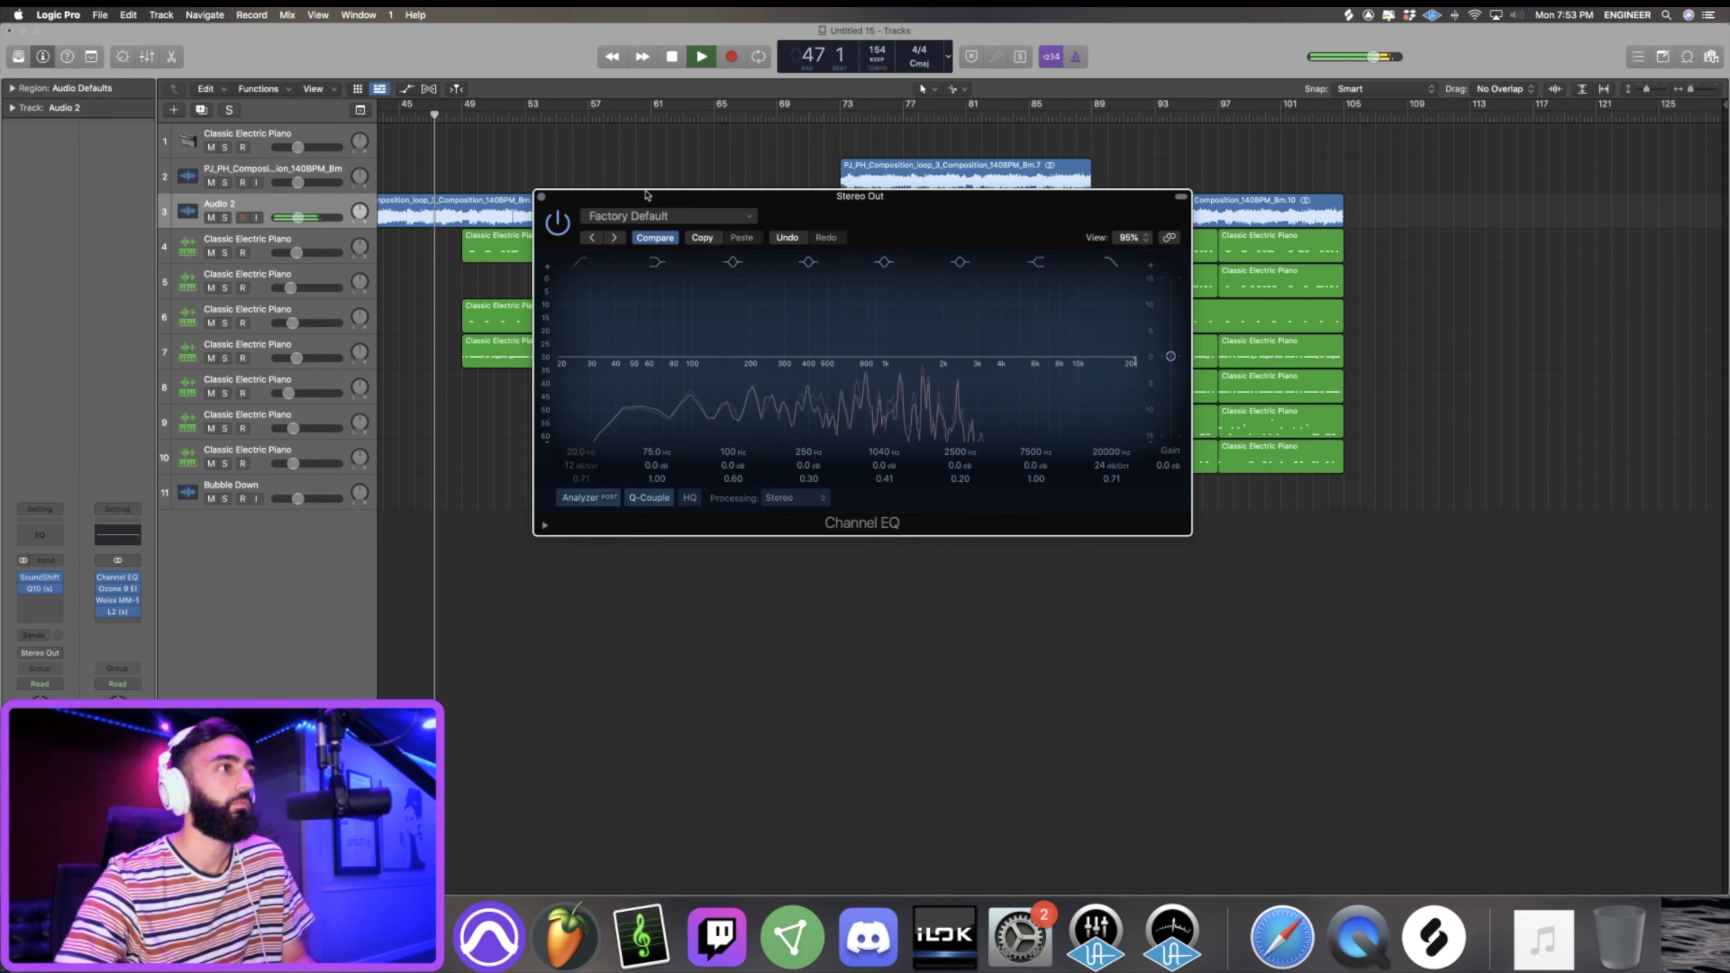